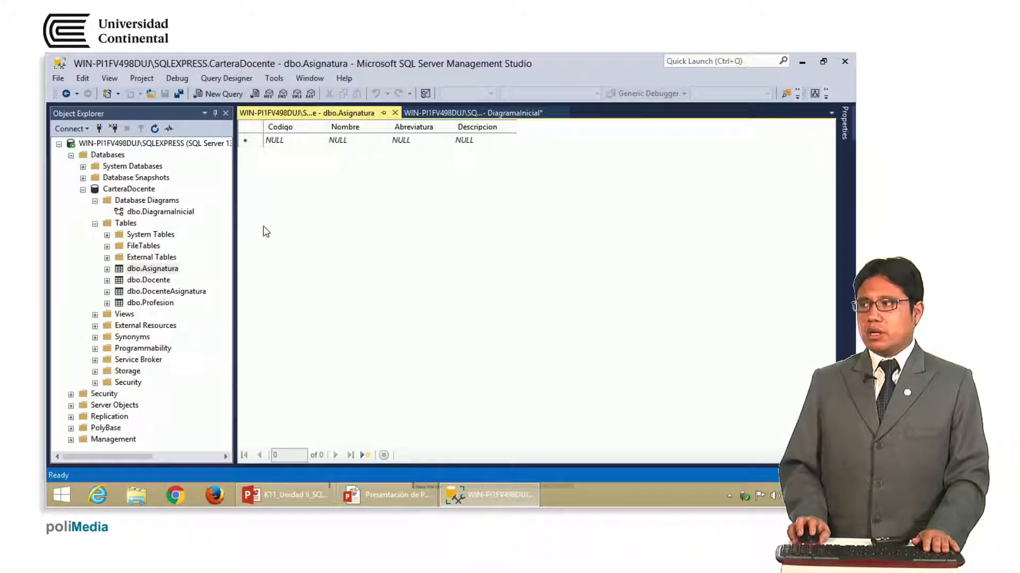
Auto-hide Object Explorer and bring up the window options for the DiagramaInicial tab
{"action": "left_click", "coordinate": [213, 115]}
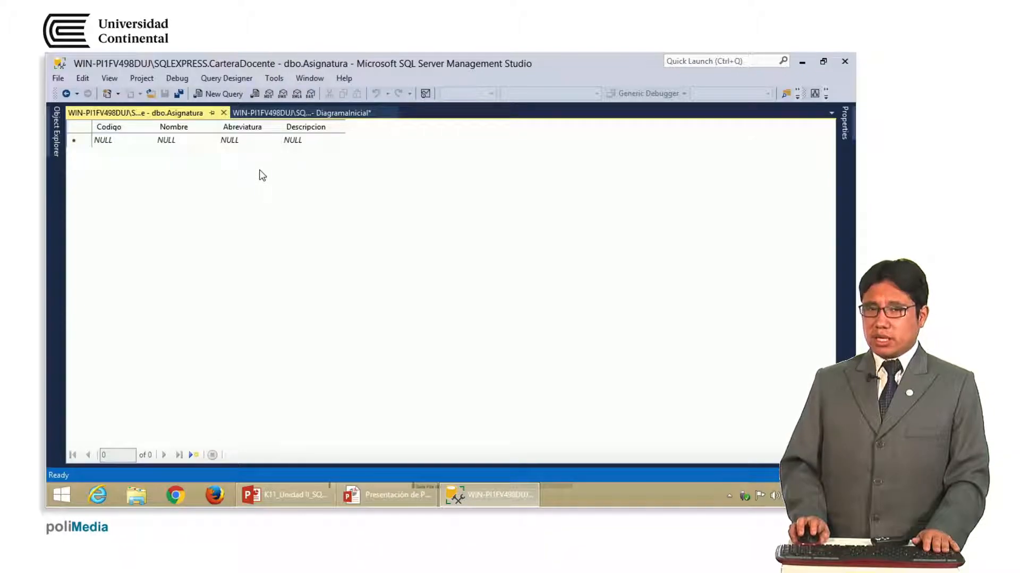
{"action": "left_click", "coordinate": [264, 113]}
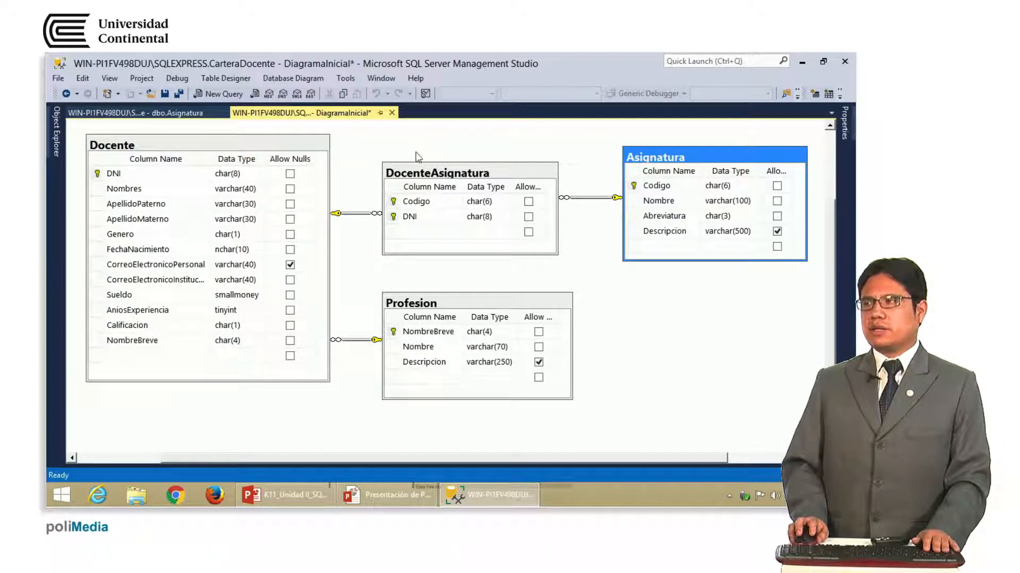
{"action": "left_click", "coordinate": [179, 113]}
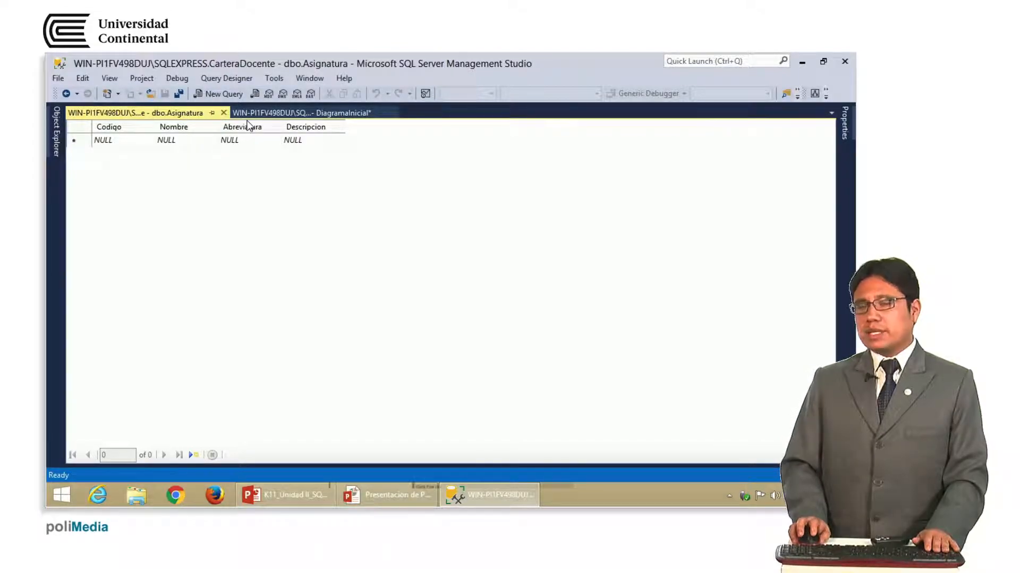
{"action": "right_click", "coordinate": [180, 116]}
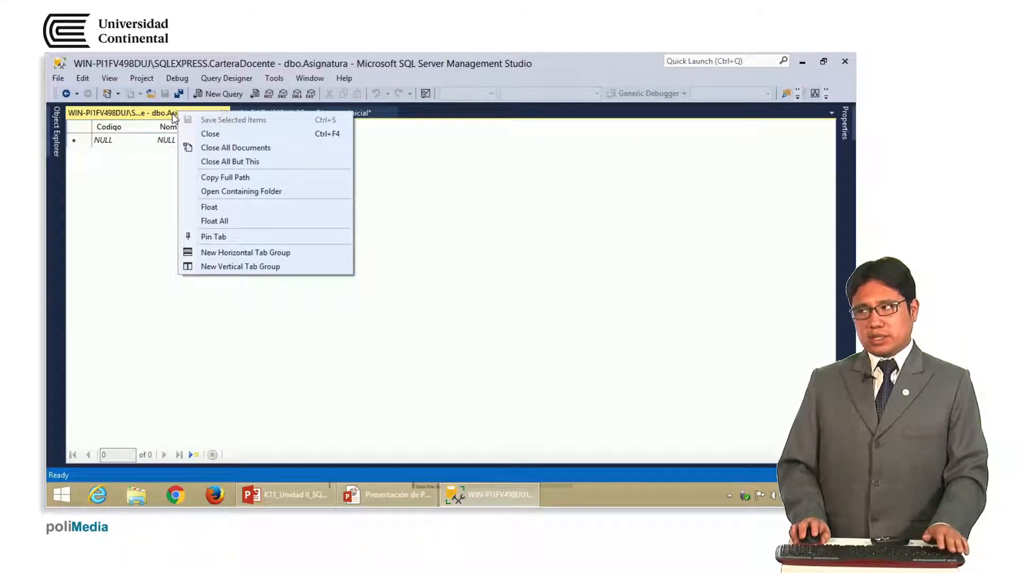
{"action": "left_click", "coordinate": [172, 114]}
{"action": "left_click", "coordinate": [276, 117]}
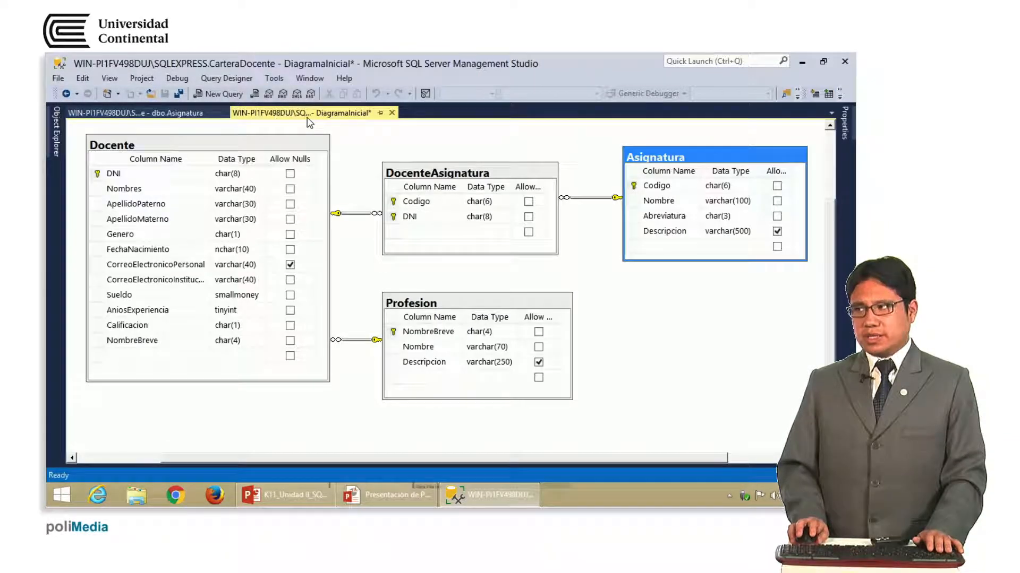
{"action": "right_click", "coordinate": [311, 119]}
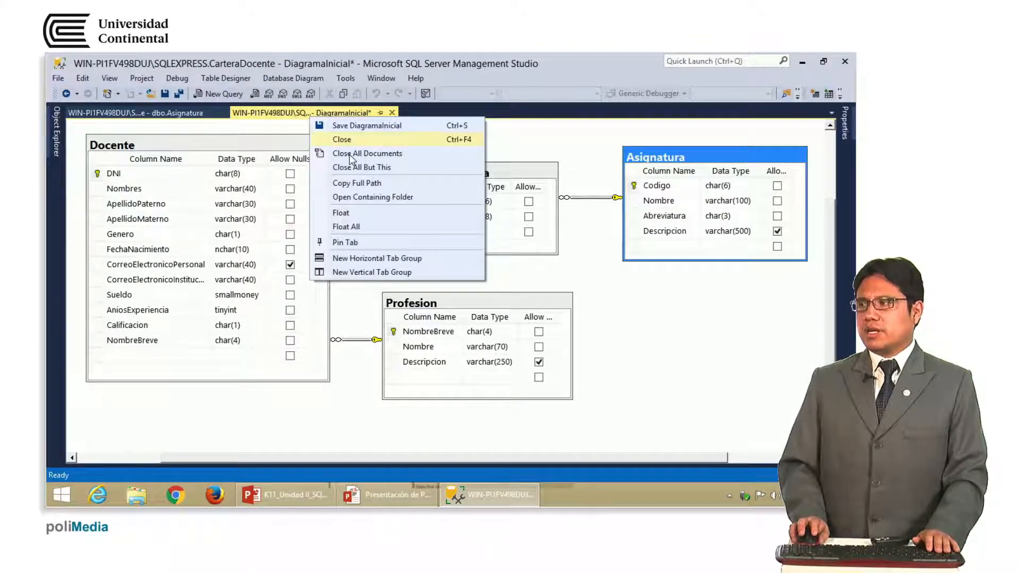
Stack the Asignatura grid above the diagram in a horizontal tab group and select the new row's Codigo cell
{"action": "left_click", "coordinate": [434, 259]}
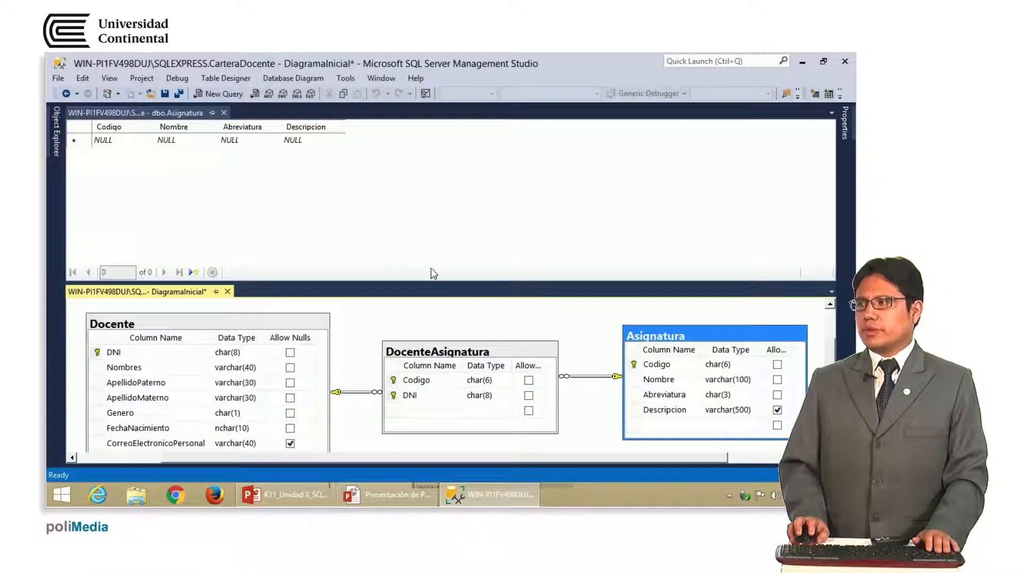
{"action": "left_click_drag", "start_coordinate": [428, 287], "coordinate": [434, 229]}
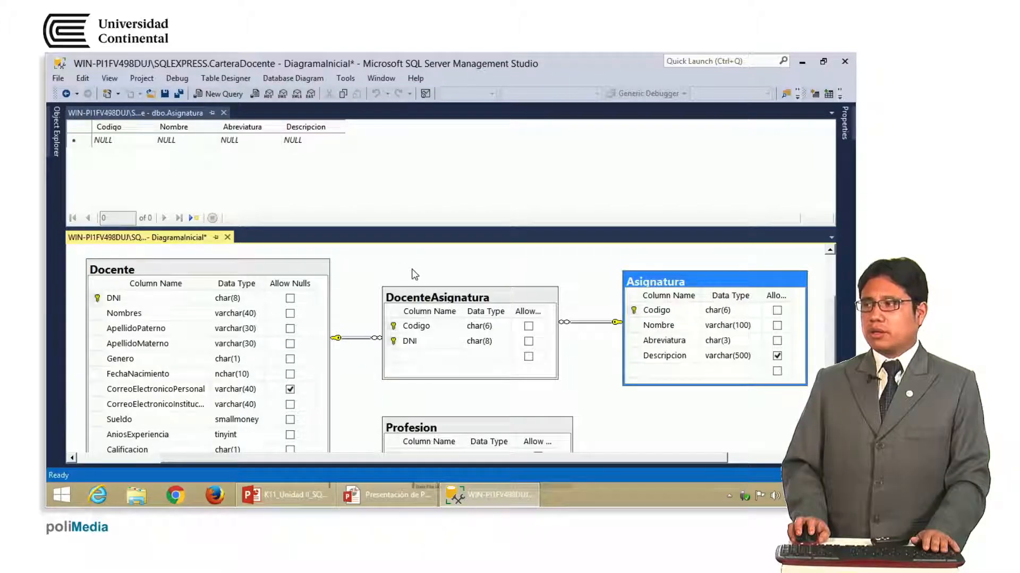
{"action": "left_click", "coordinate": [106, 141]}
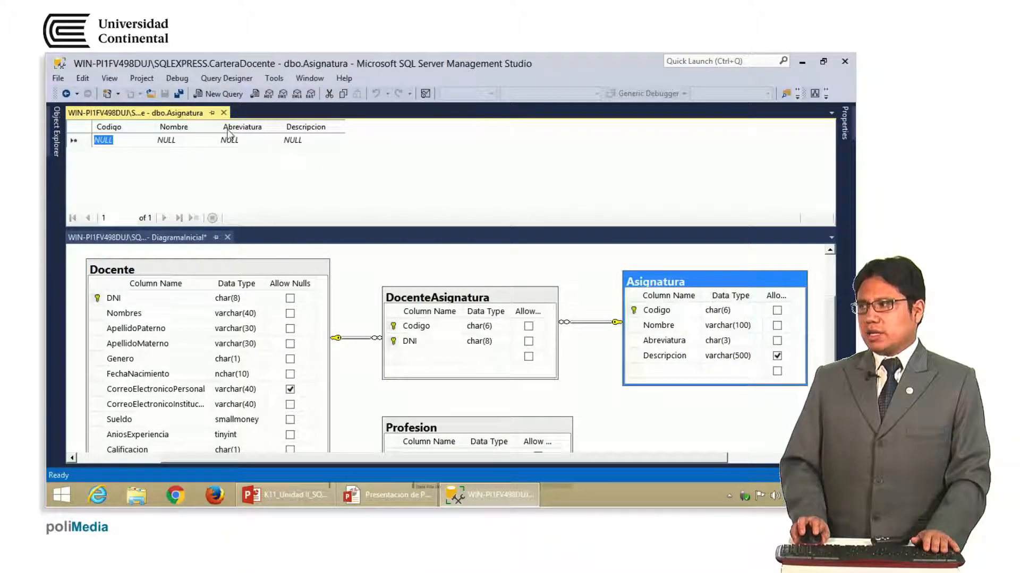
{"action": "left_click", "coordinate": [725, 312]}
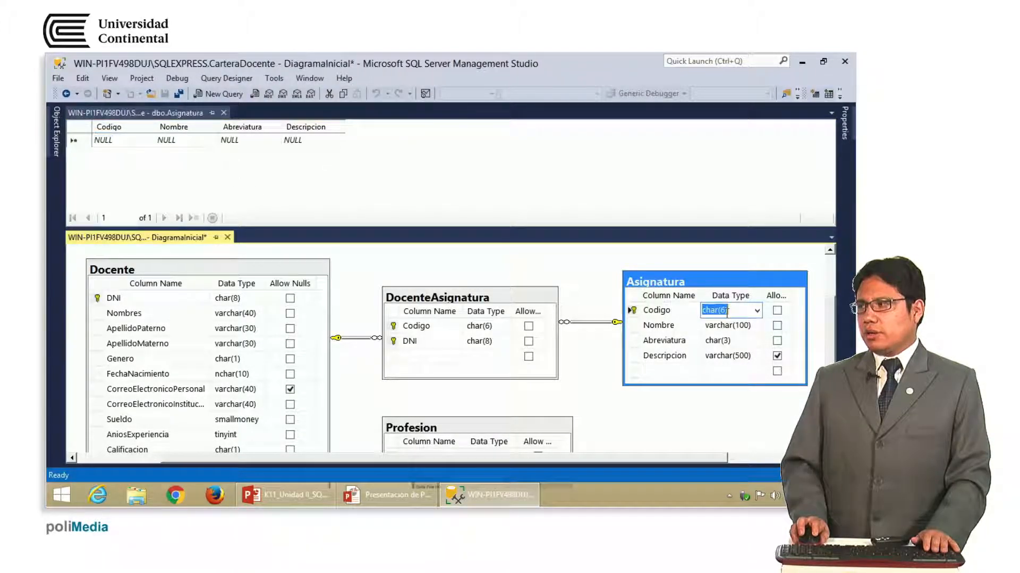
{"action": "left_click", "coordinate": [116, 139]}
{"action": "left_click", "coordinate": [116, 139]}
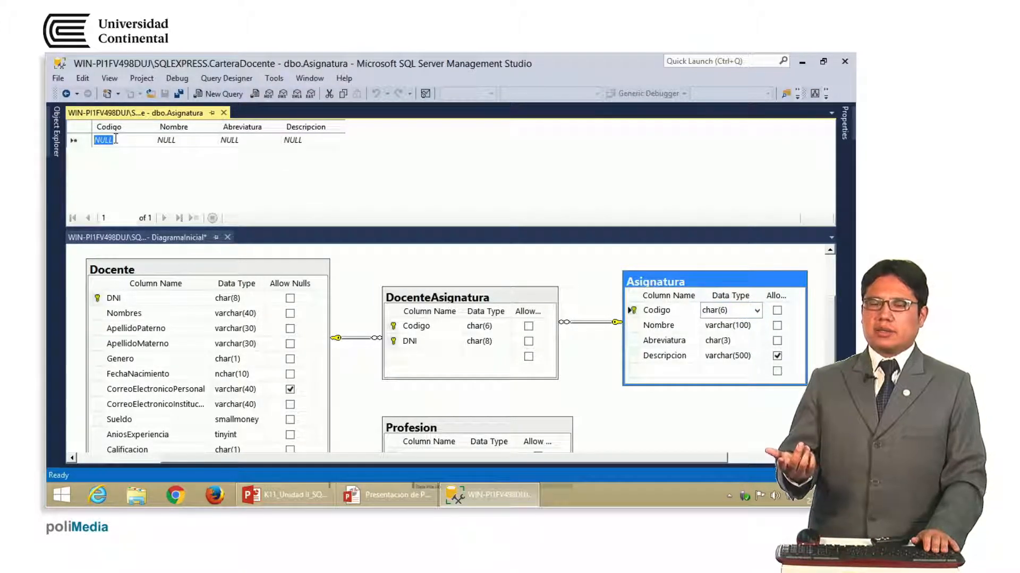
Enter Codigo BDATOS and Nombre BASE DE DATOS in a new Asignatura row and try to commit it
{"action": "type", "text": "BD"}
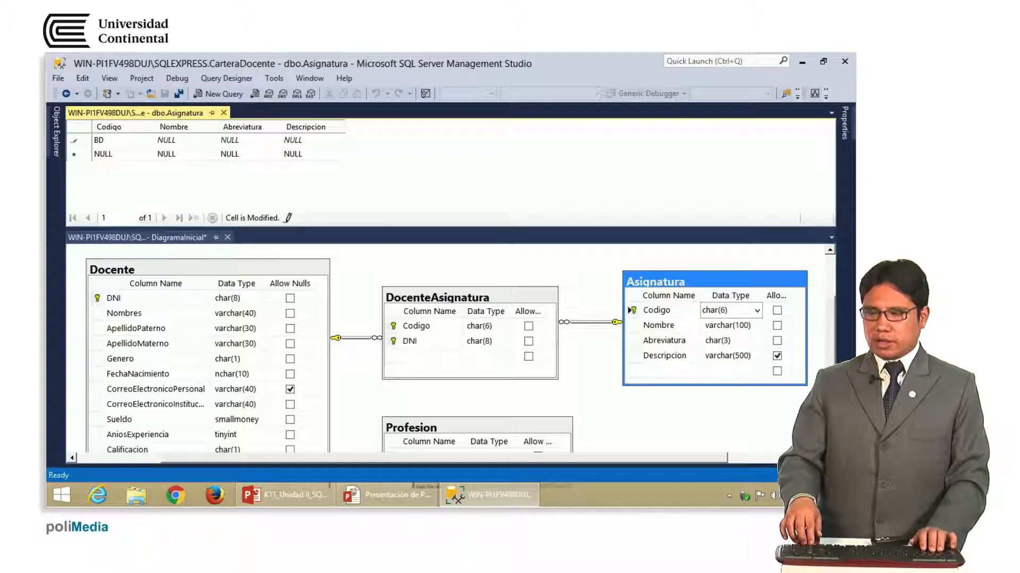
{"action": "type", "text": "AT"}
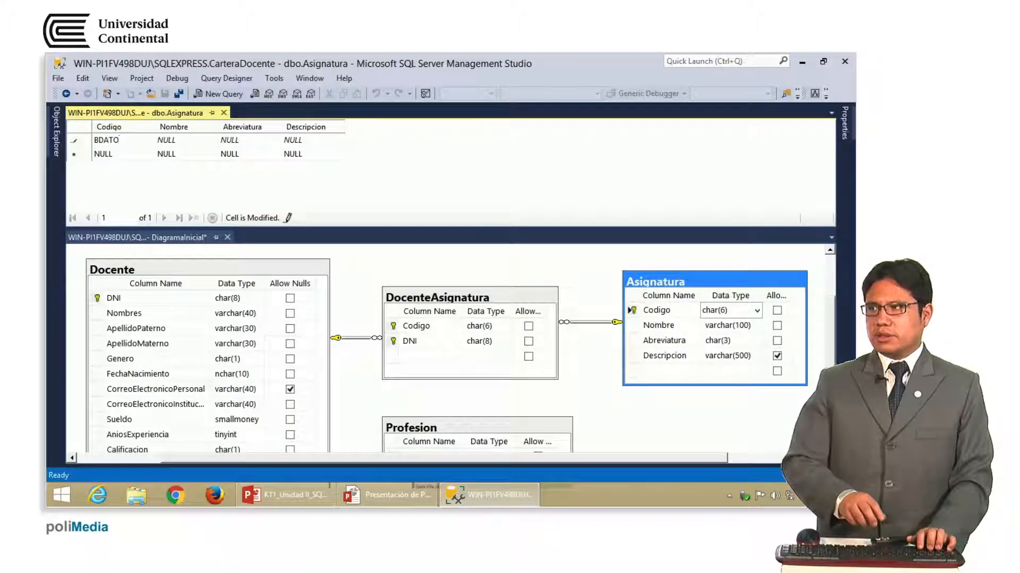
{"action": "type", "text": "OS"}
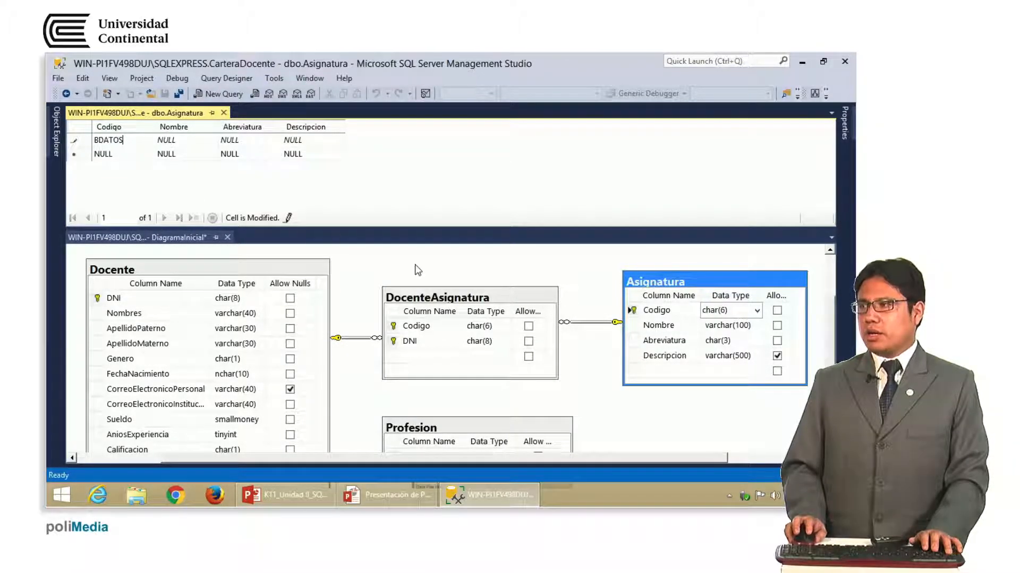
{"action": "key", "text": "Tab"}
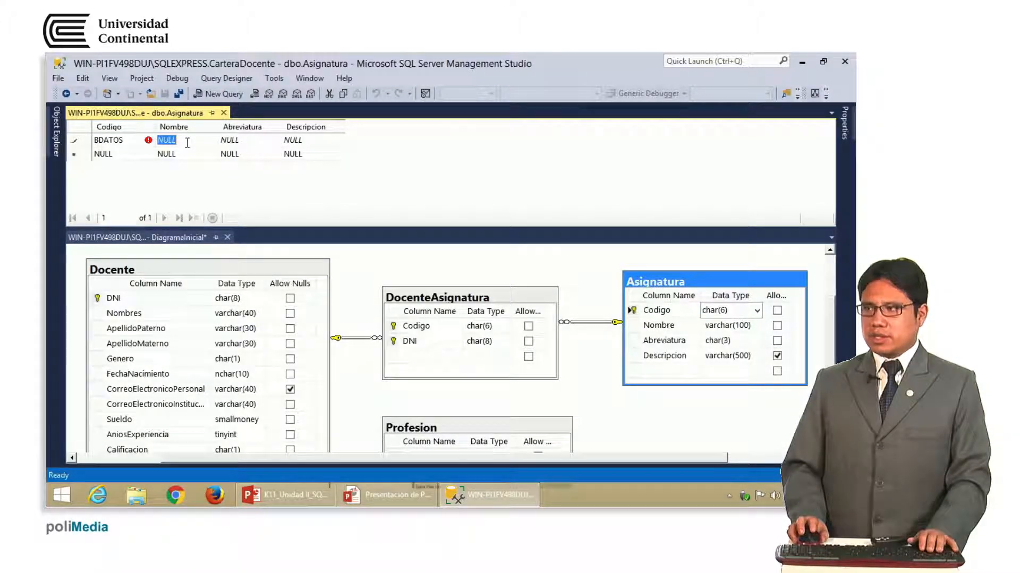
{"action": "type", "text": "BASE"}
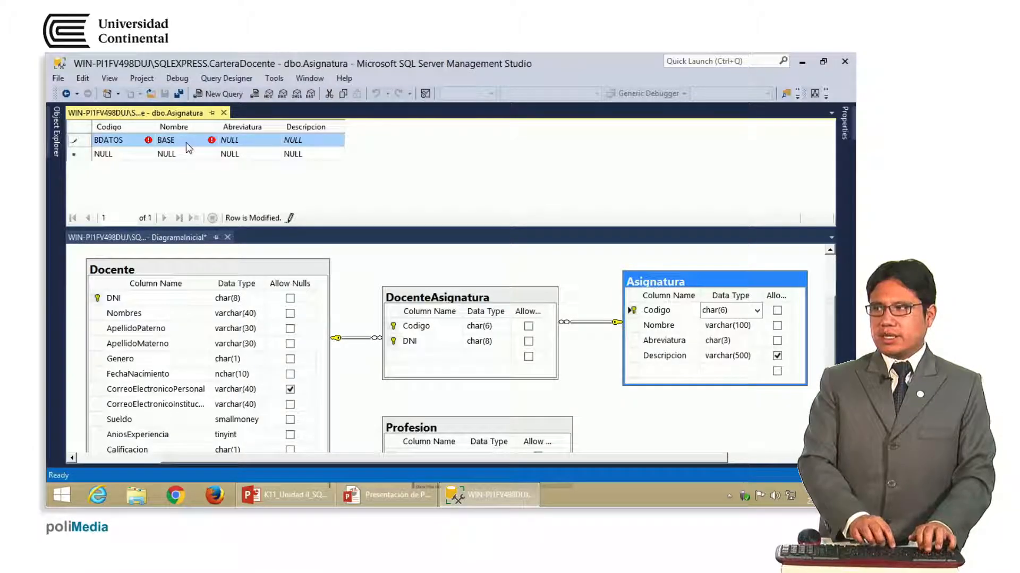
{"action": "key", "text": "End"}
{"action": "type", "text": "DE DATOS"}
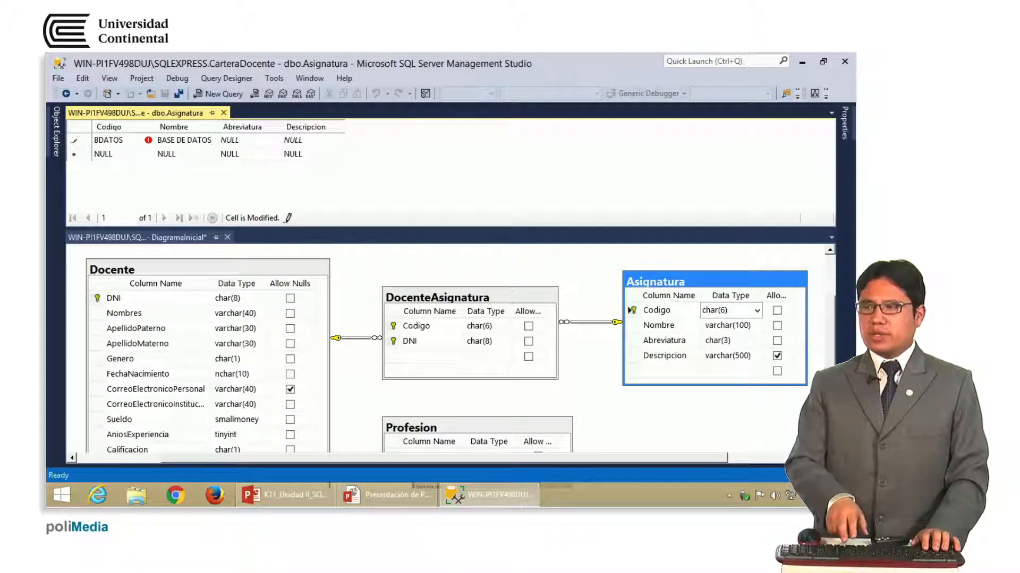
{"action": "key", "text": "Return"}
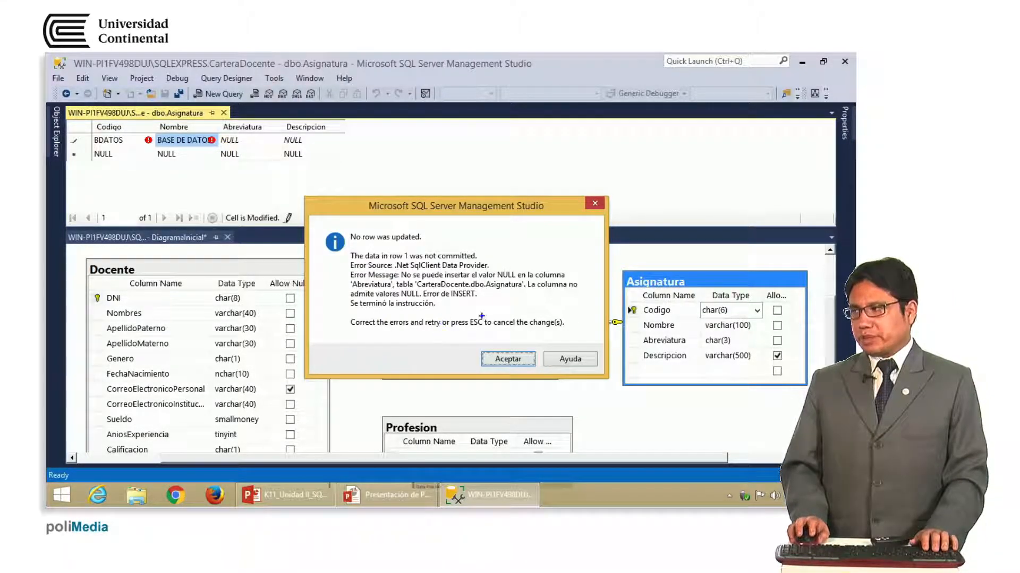
Dismiss the error saying Abreviatura does not allow NULL, keeping the unsaved BDATOS row
{"action": "left_click_drag", "start_coordinate": [403, 278], "coordinate": [571, 277]}
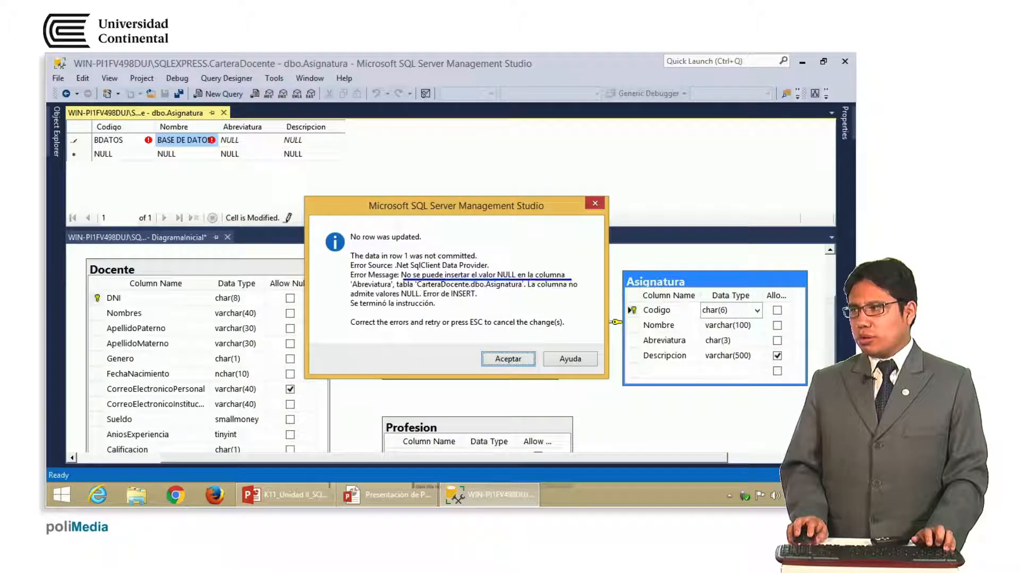
{"action": "left_click_drag", "start_coordinate": [352, 288], "coordinate": [391, 288]}
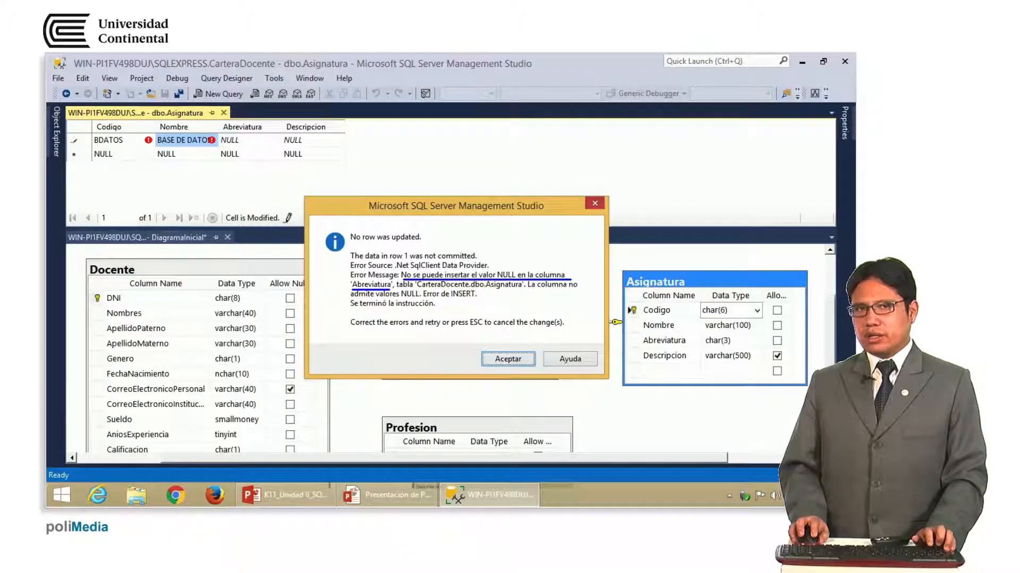
{"action": "left_click_drag", "start_coordinate": [221, 133], "coordinate": [233, 134]}
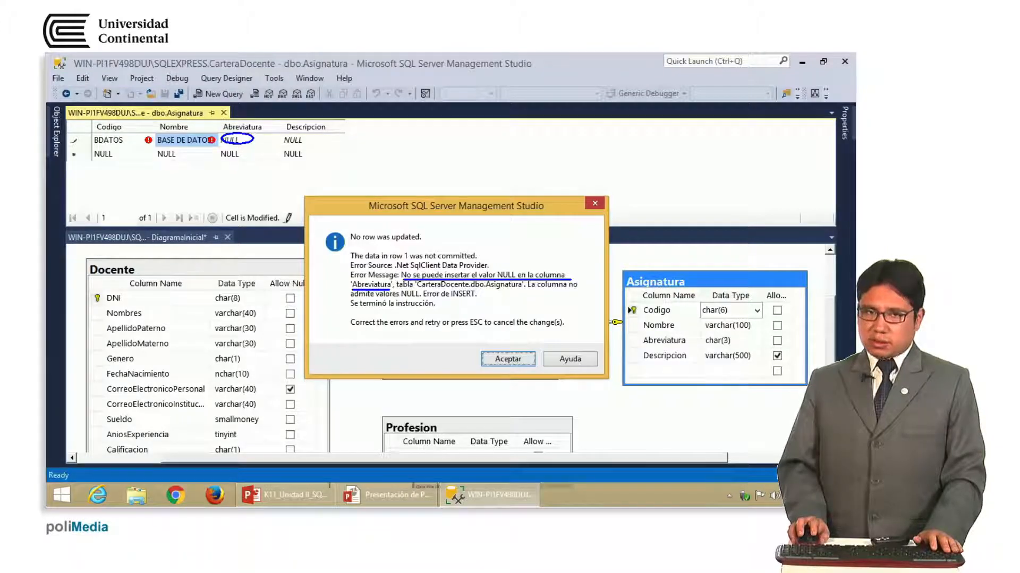
{"action": "mouse_move", "coordinate": [254, 132]}
{"action": "left_mouse_down"}
{"action": "mouse_move", "coordinate": [347, 118]}
{"action": "mouse_move", "coordinate": [606, 205]}
{"action": "mouse_move", "coordinate": [722, 321]}
{"action": "mouse_move", "coordinate": [786, 342]}
{"action": "left_mouse_up"}
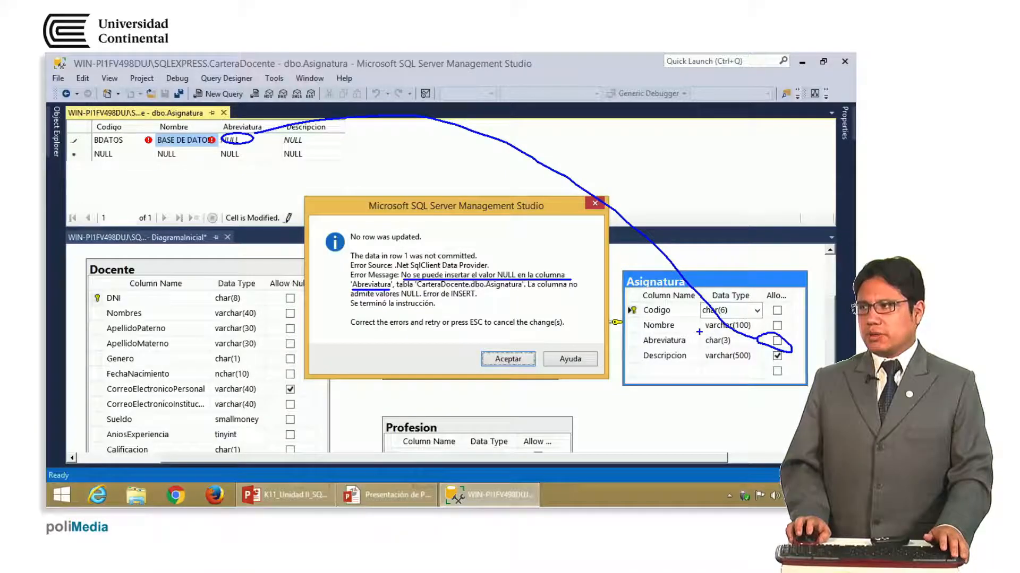
{"action": "key", "text": "Escape"}
{"action": "left_click", "coordinate": [595, 205]}
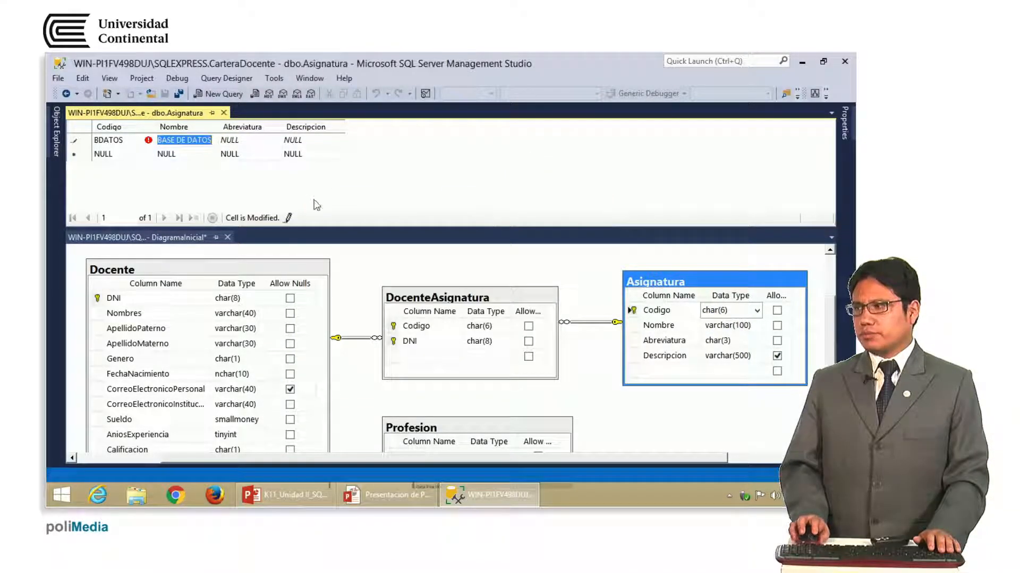
Fill the BDATOS row's Abreviatura with BDA and move to its Descripcion cell
{"action": "left_click", "coordinate": [241, 141]}
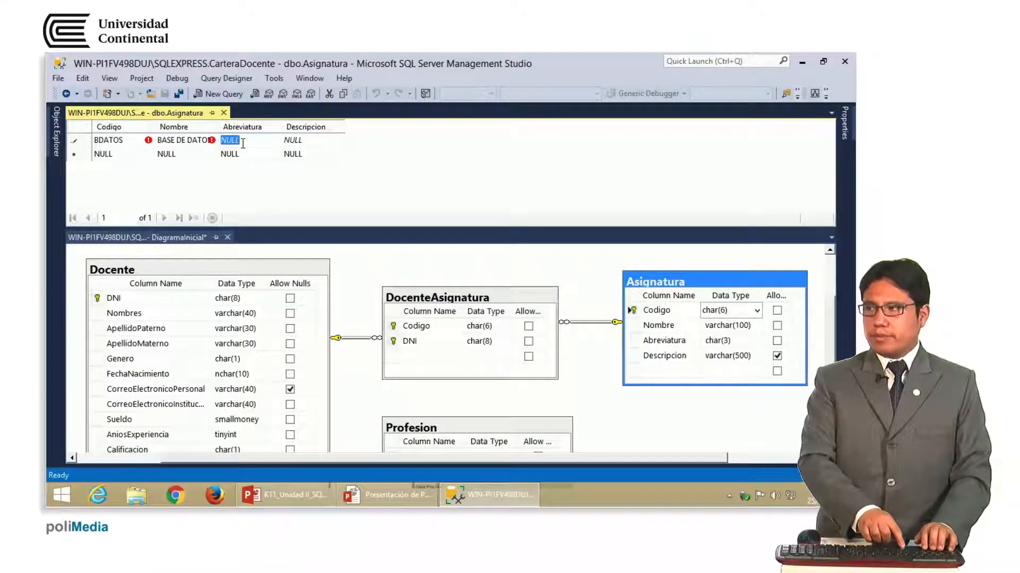
{"action": "type", "text": "ba"}
{"action": "key", "text": "BackSpace"}
{"action": "key", "text": "BackSpace"}
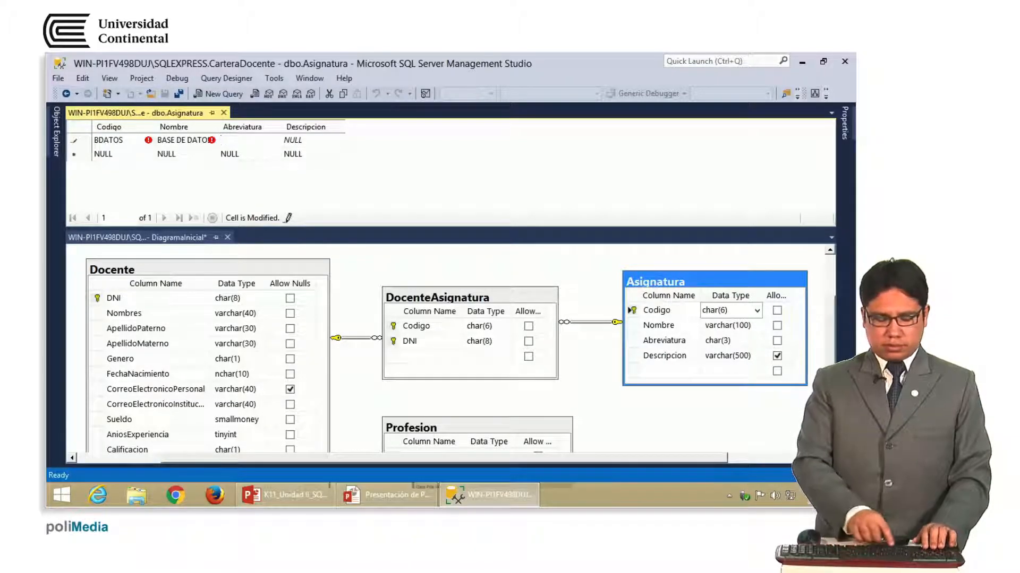
{"action": "type", "text": "BDA"}
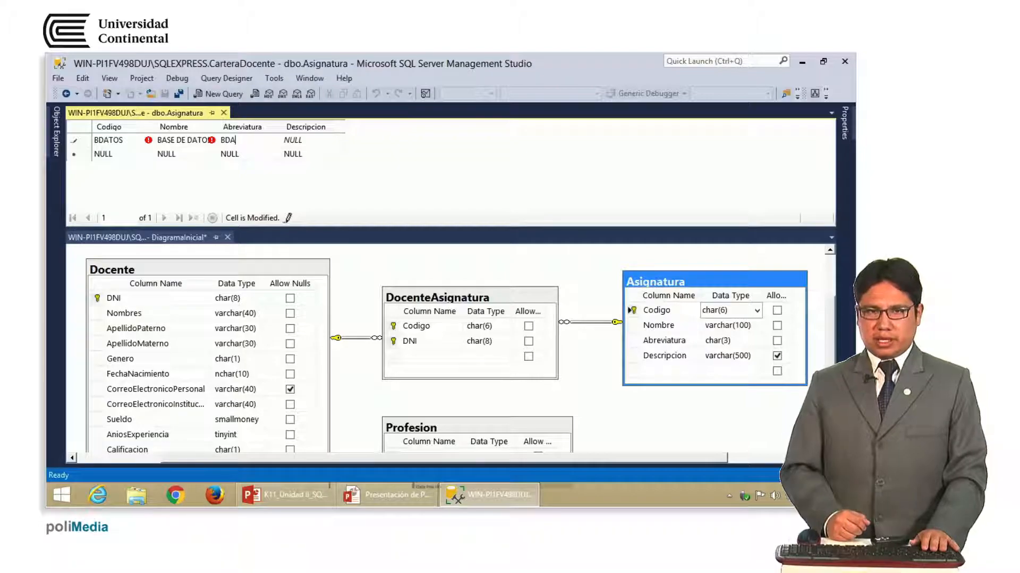
{"action": "key", "text": "Tab"}
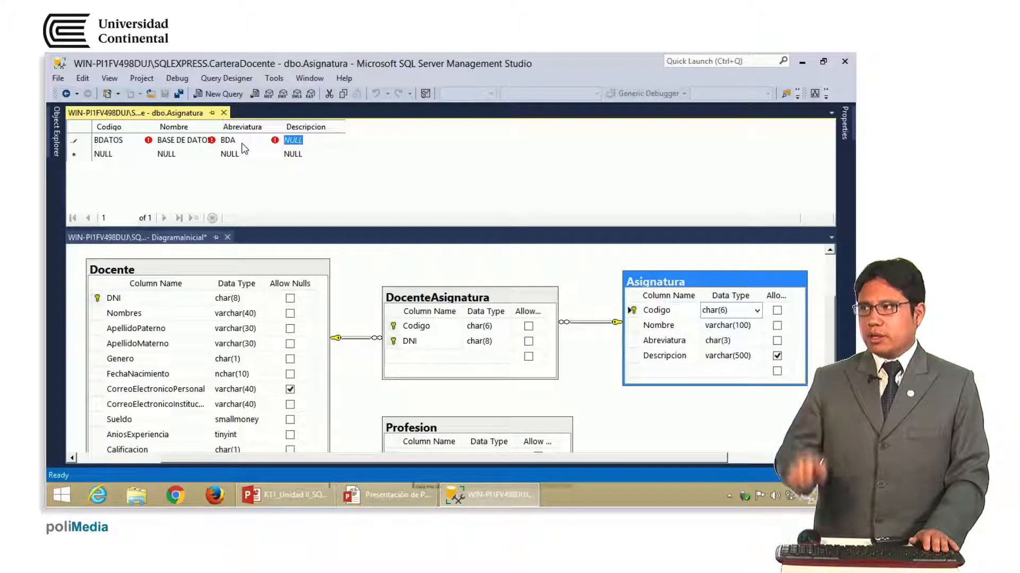
{"action": "left_click", "coordinate": [242, 143]}
{"action": "left_click", "coordinate": [132, 143]}
{"action": "key", "text": "Tab"}
{"action": "key", "text": "Tab"}
{"action": "key", "text": "Tab"}
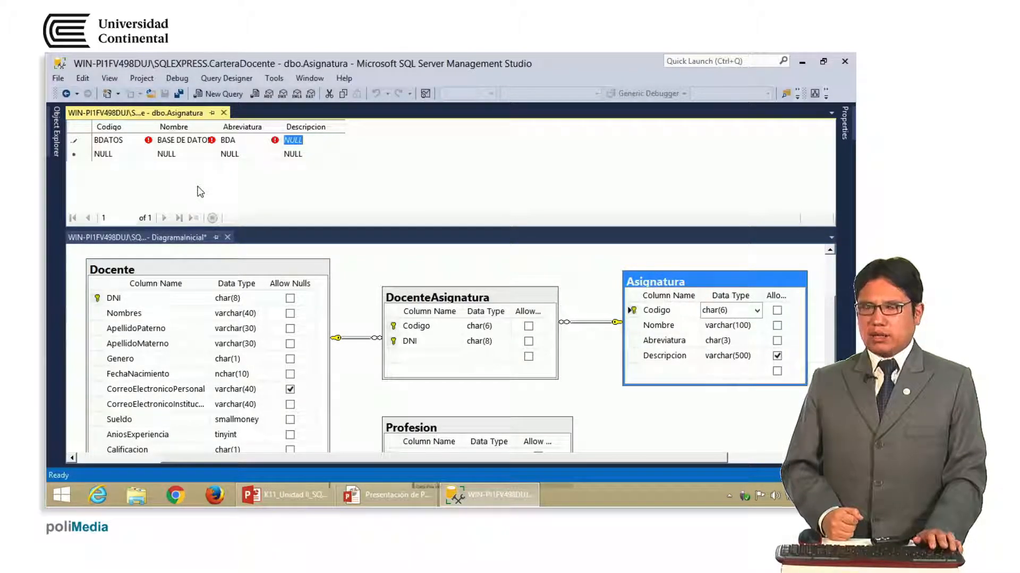
Enter Descripcion 'CREACIÓN DE BASE DE DATOS Y MANTENIMIENTO DE LA MISMA', widen that column, and save the row
{"action": "type", "text": "CREACI"}
{"action": "key", "text": "BackSpace"}
{"action": "key", "text": "BackSpace"}
{"action": "key", "text": "BackSpace"}
{"action": "type", "text": "ACIÓ"}
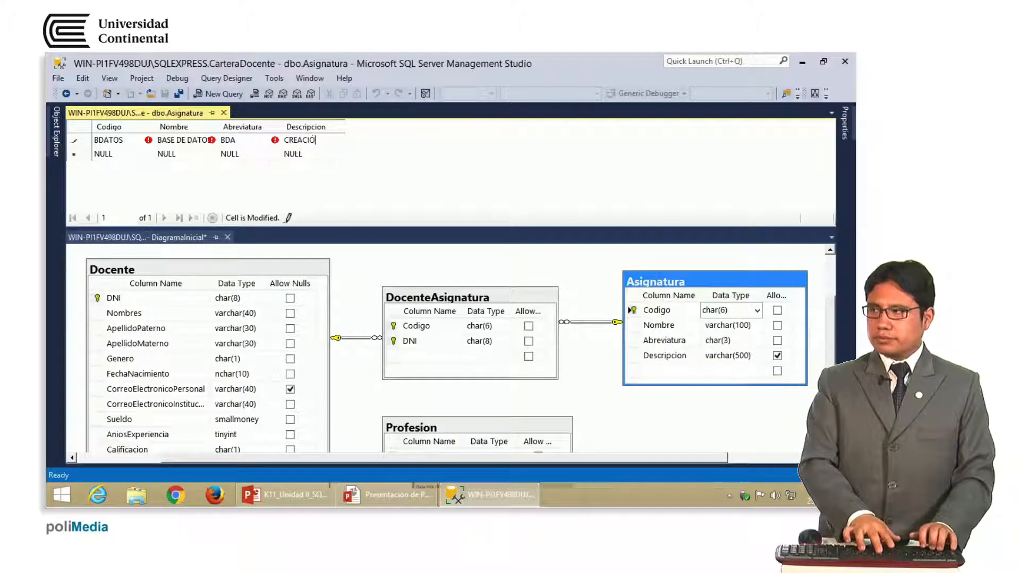
{"action": "type", "text": "N DE BASE"}
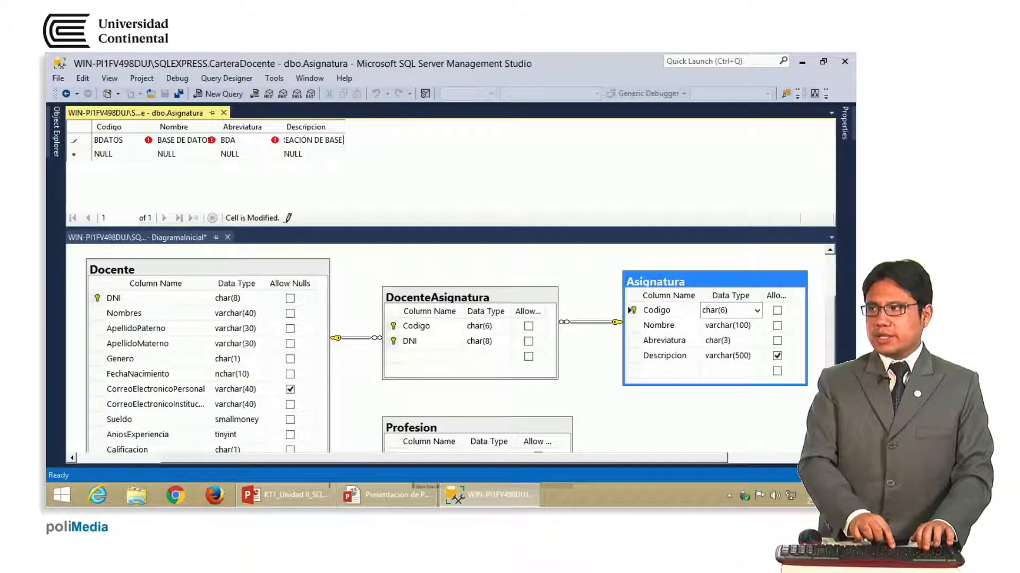
{"action": "type", "text": " DE DATOS"}
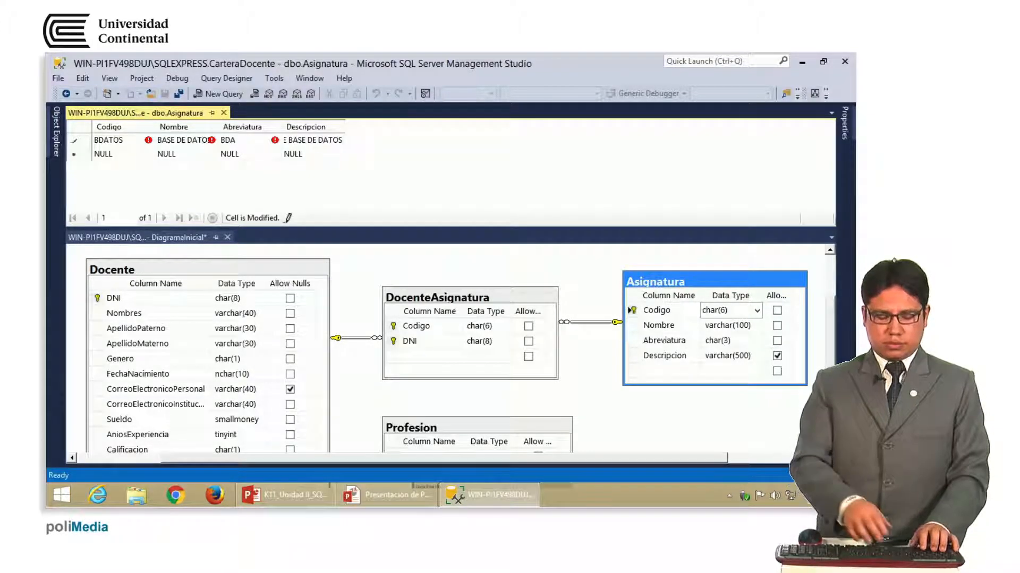
{"action": "type", "text": " Y MANTENIMIE"}
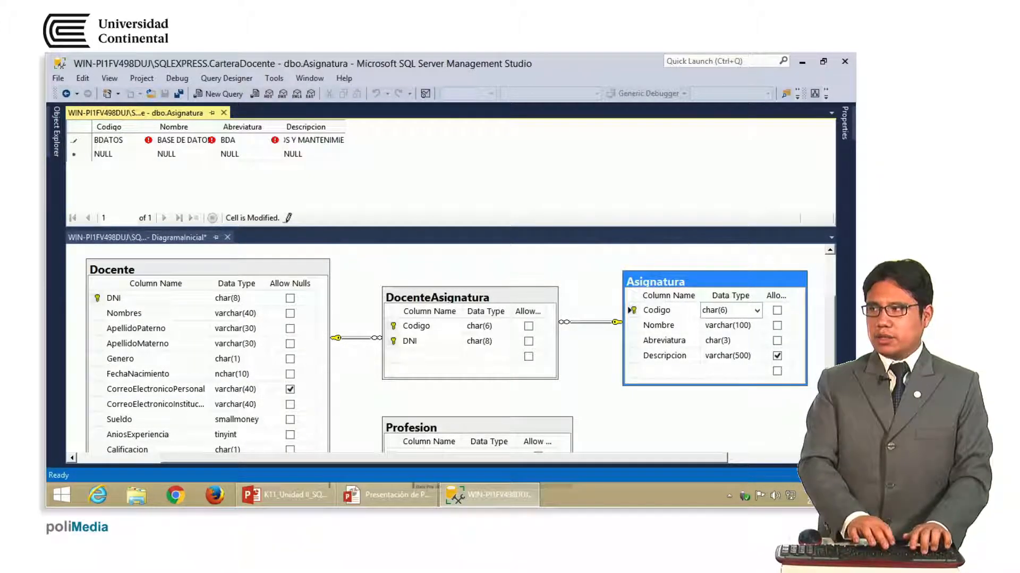
{"action": "type", "text": "NTO DE LA MISMA"}
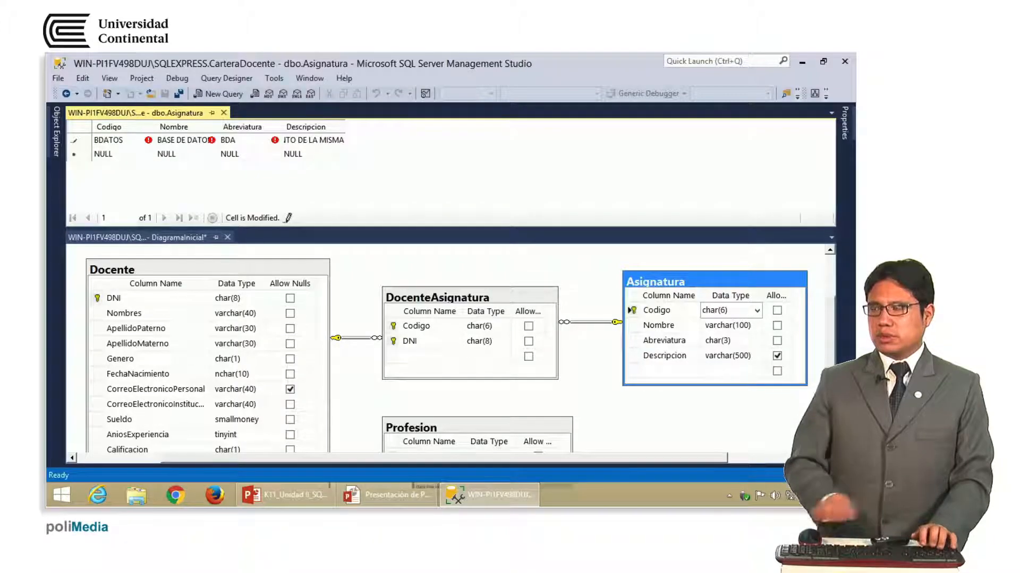
{"action": "left_click_drag", "start_coordinate": [346, 129], "coordinate": [590, 133]}
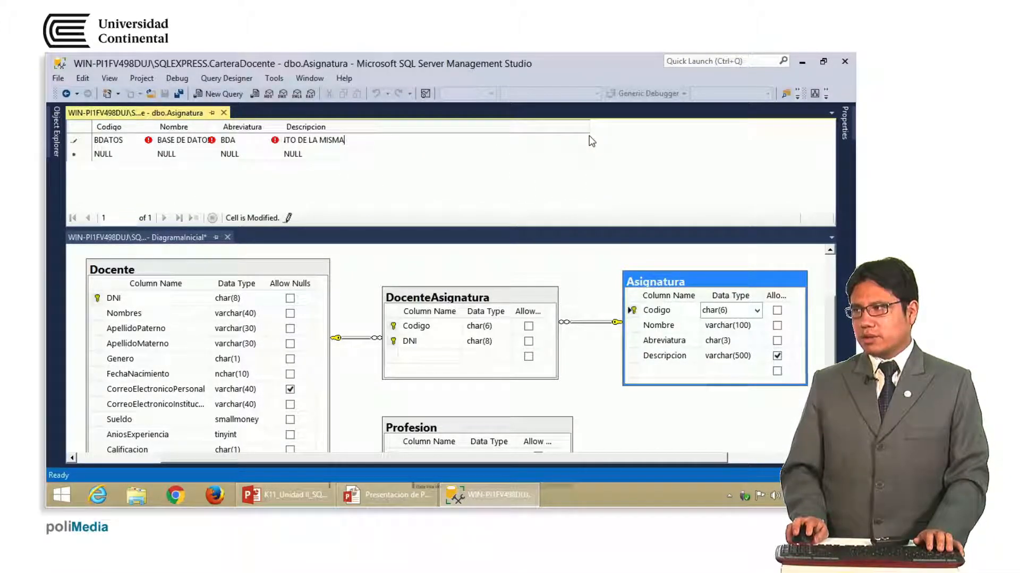
{"action": "left_click", "coordinate": [361, 153]}
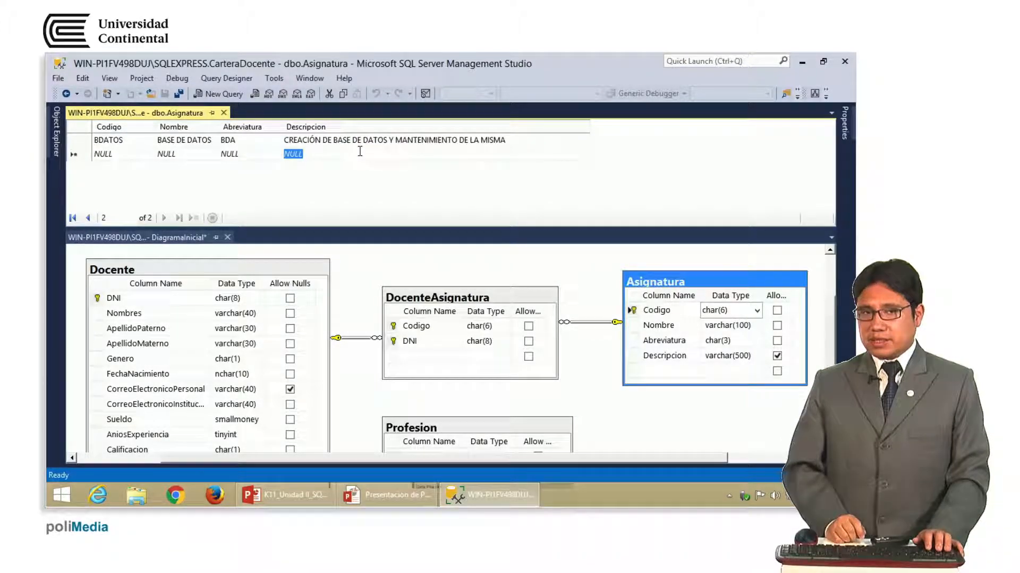
{"action": "key", "text": "Left"}
{"action": "key", "text": "Left"}
{"action": "key", "text": "Left"}
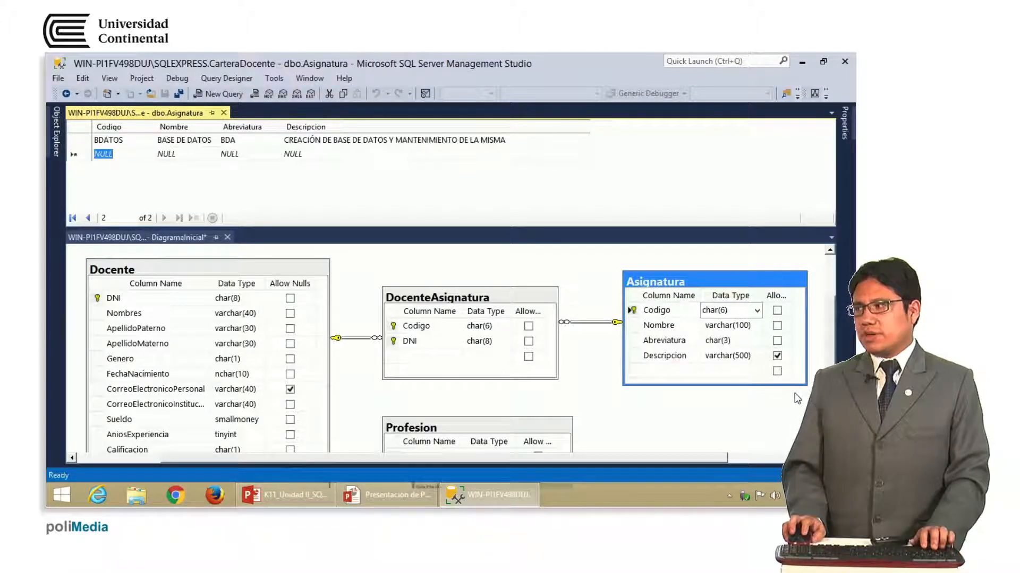
Add and commit row NPROCE, NOTACIÓN DE PROCESOS DE NEGOCIO, abbreviation NPN, with empty Descripcion
{"action": "left_click_drag", "start_coordinate": [764, 342], "coordinate": [798, 367]}
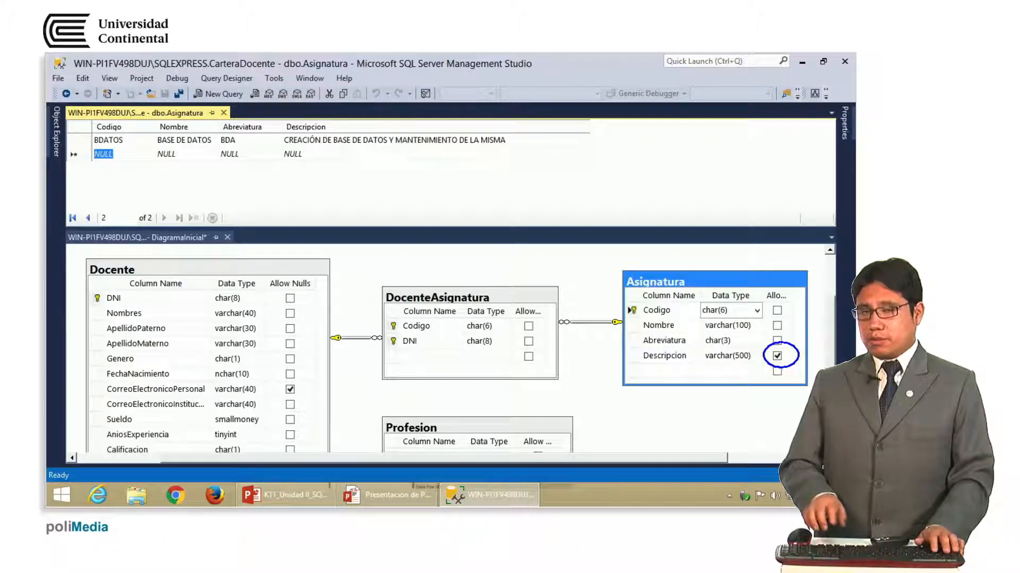
{"action": "key", "text": "Escape"}
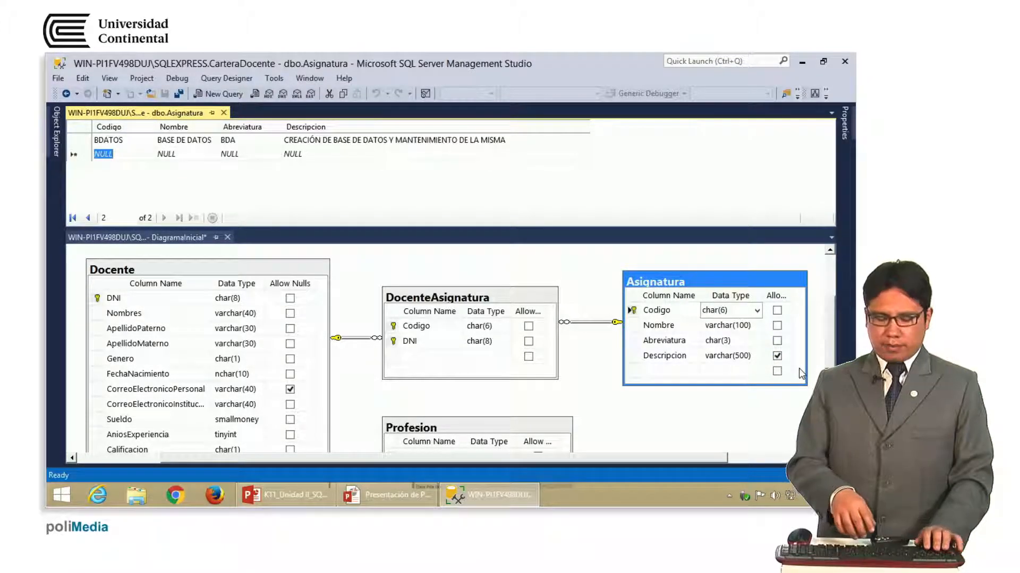
{"action": "type", "text": "NPRO"}
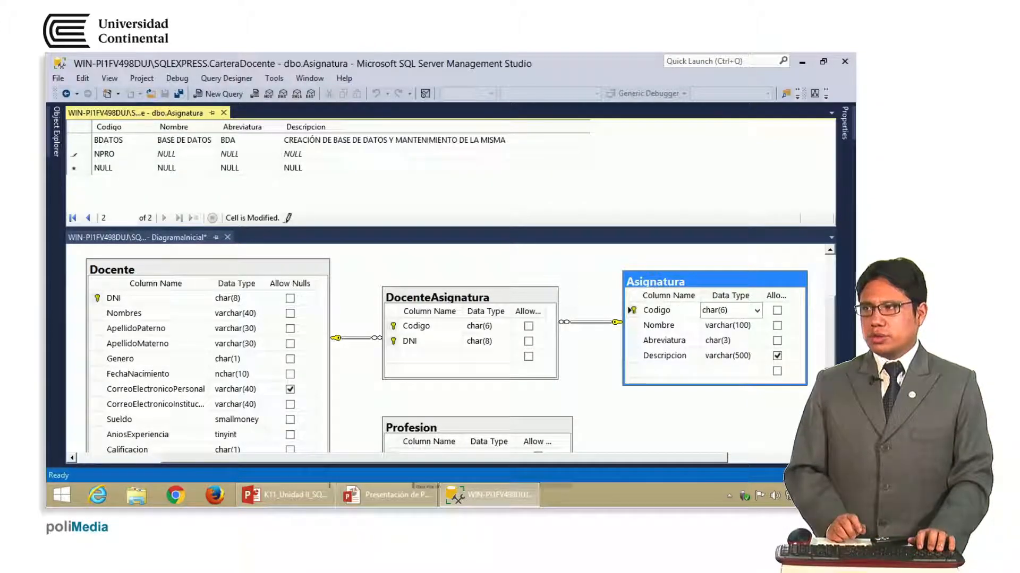
{"action": "type", "text": "CE"}
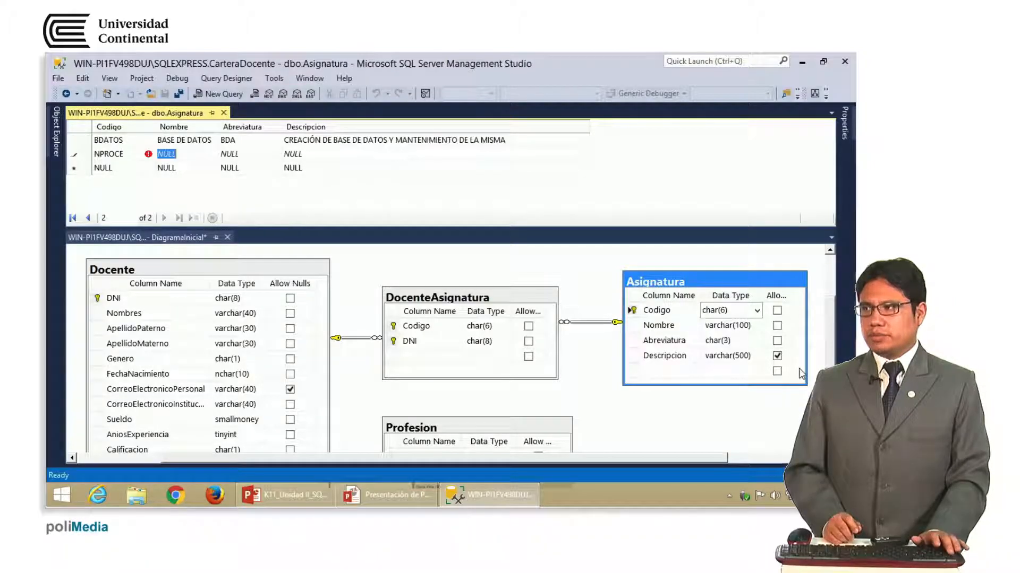
{"action": "key", "text": "Tab"}
{"action": "type", "text": "NOTACIÓN"}
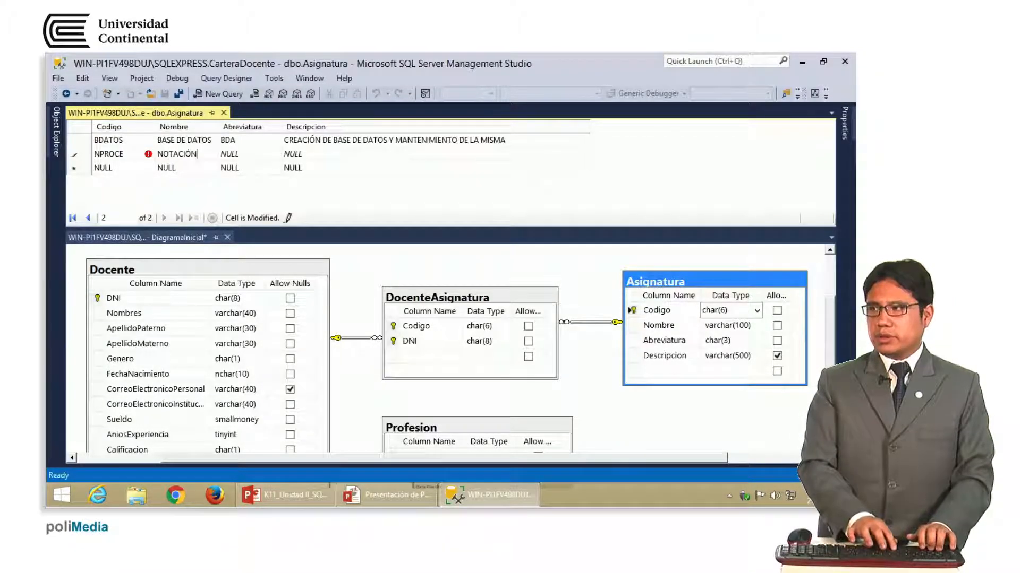
{"action": "type", "text": " DE PROCESOS DE NEGOCIO"}
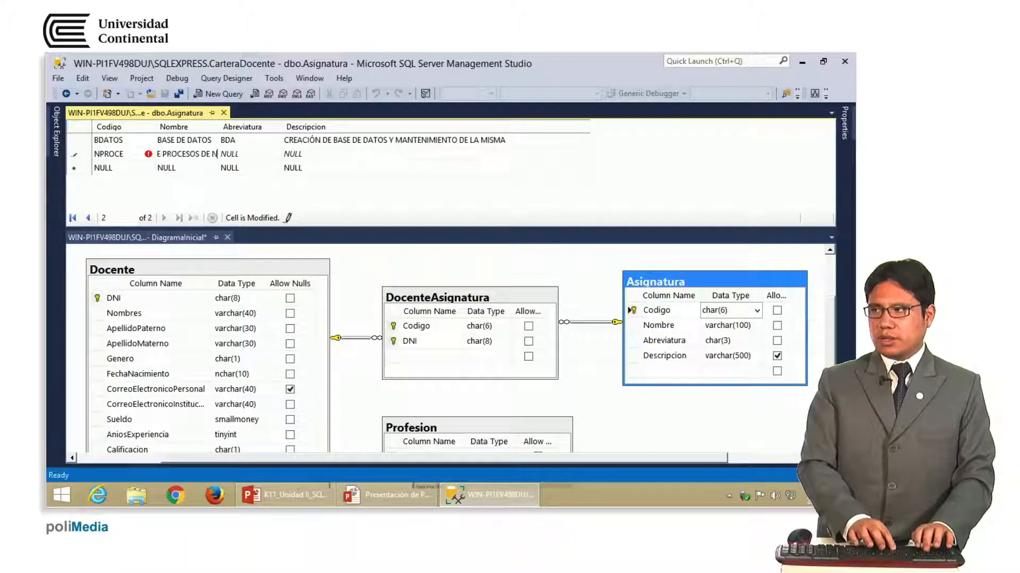
{"action": "key", "text": "Tab"}
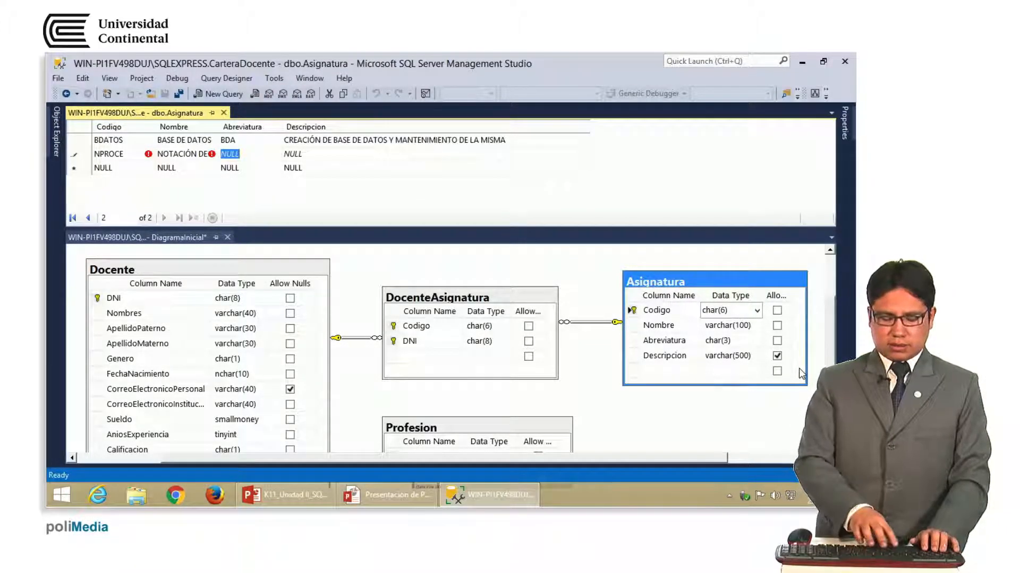
{"action": "type", "text": "NPN"}
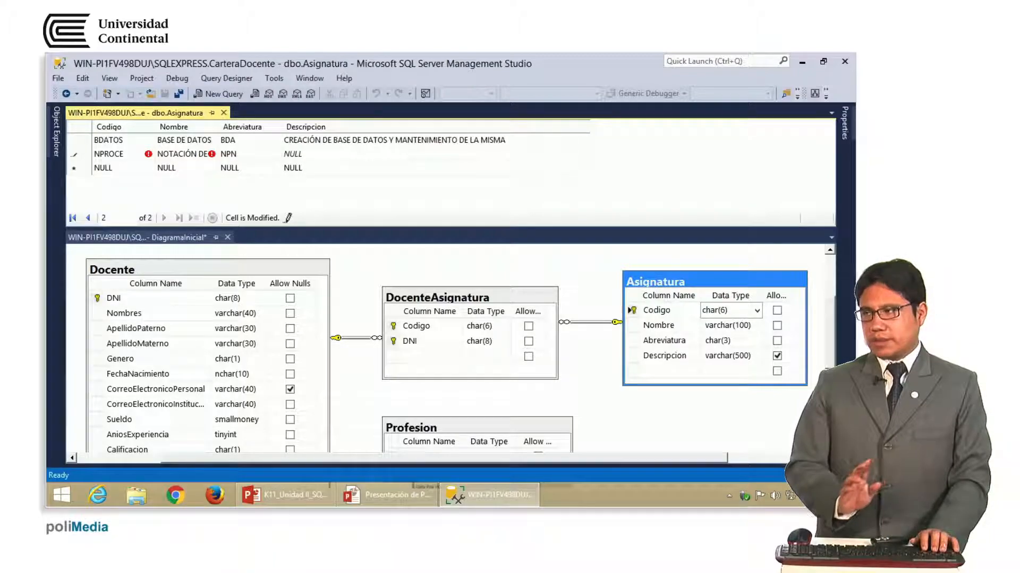
{"action": "key", "text": "Tab"}
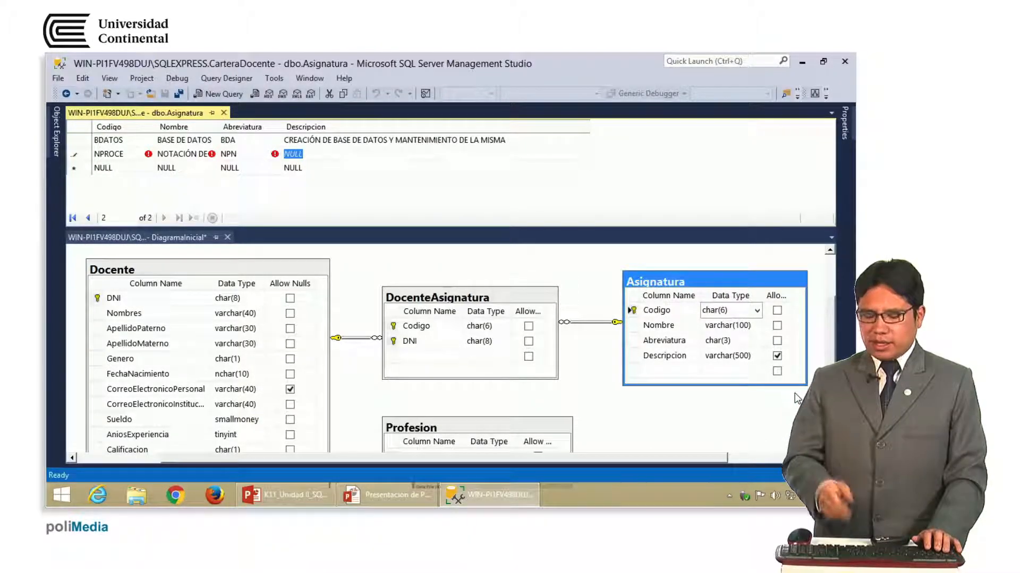
{"action": "key", "text": "Down"}
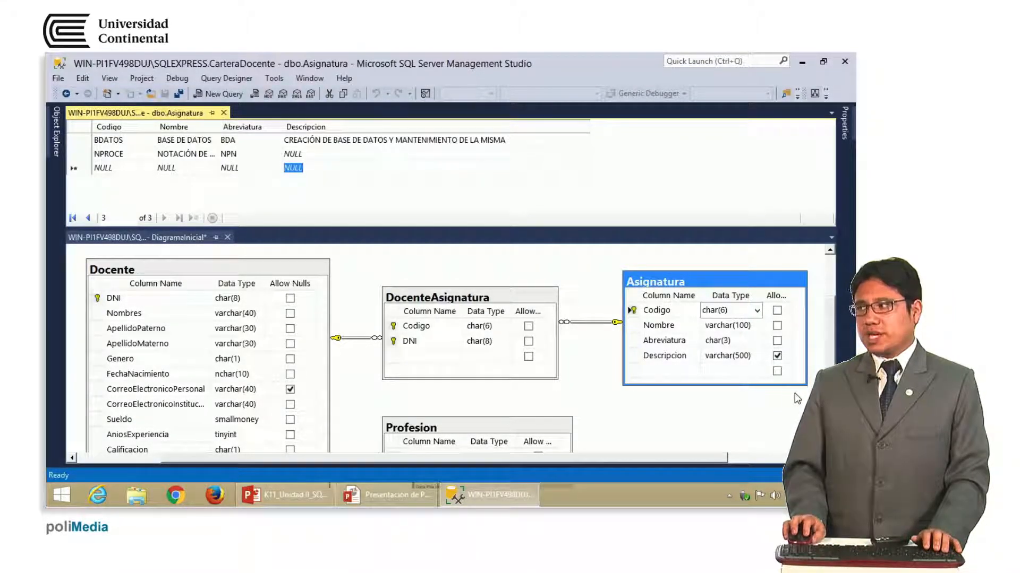
Enter and commit row CALCU1, CÁLCULO I, abbreviation CA1, leaving Descripcion NULL
{"action": "left_click", "coordinate": [632, 357]}
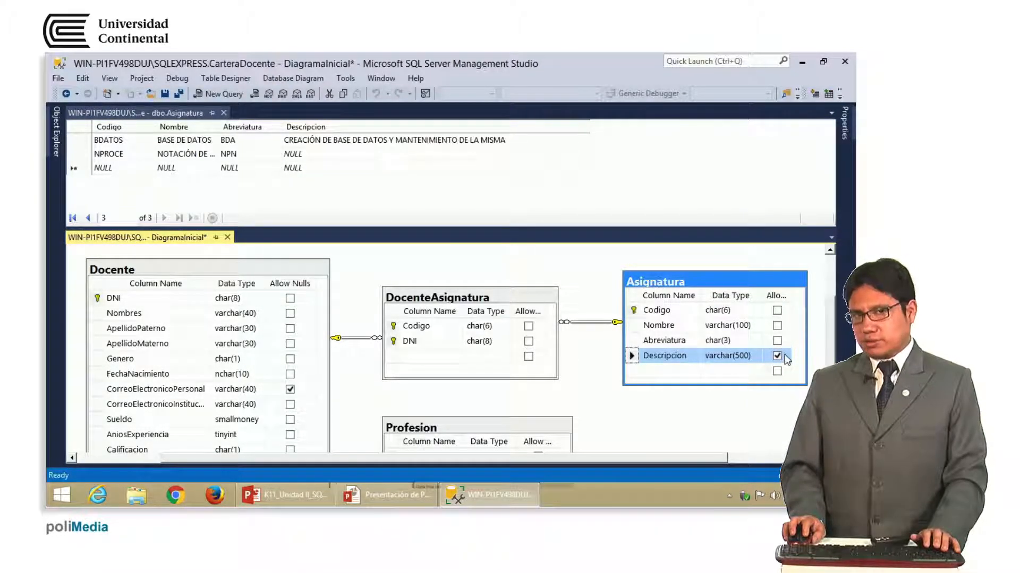
{"action": "left_click", "coordinate": [305, 154]}
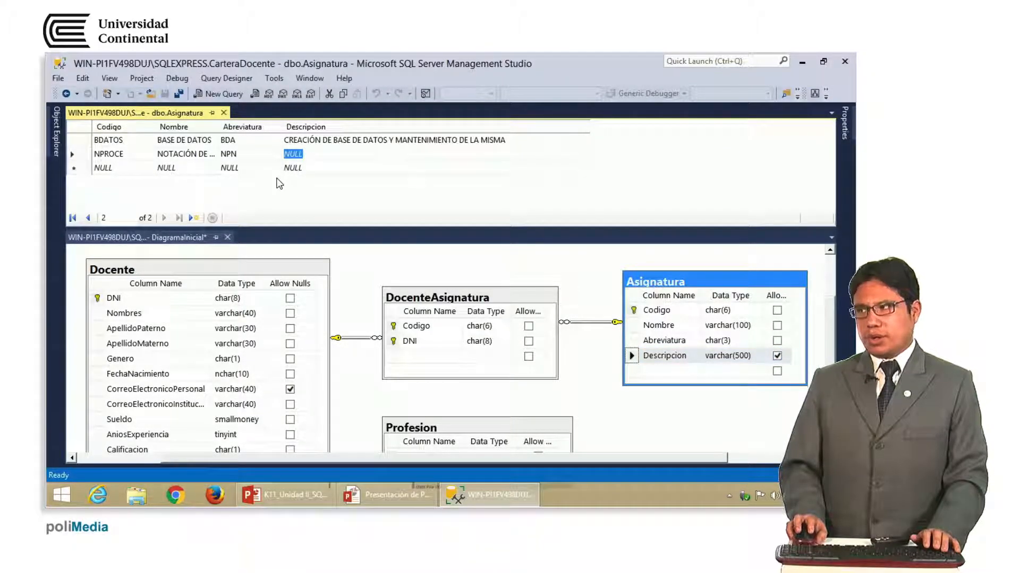
{"action": "left_click", "coordinate": [126, 167]}
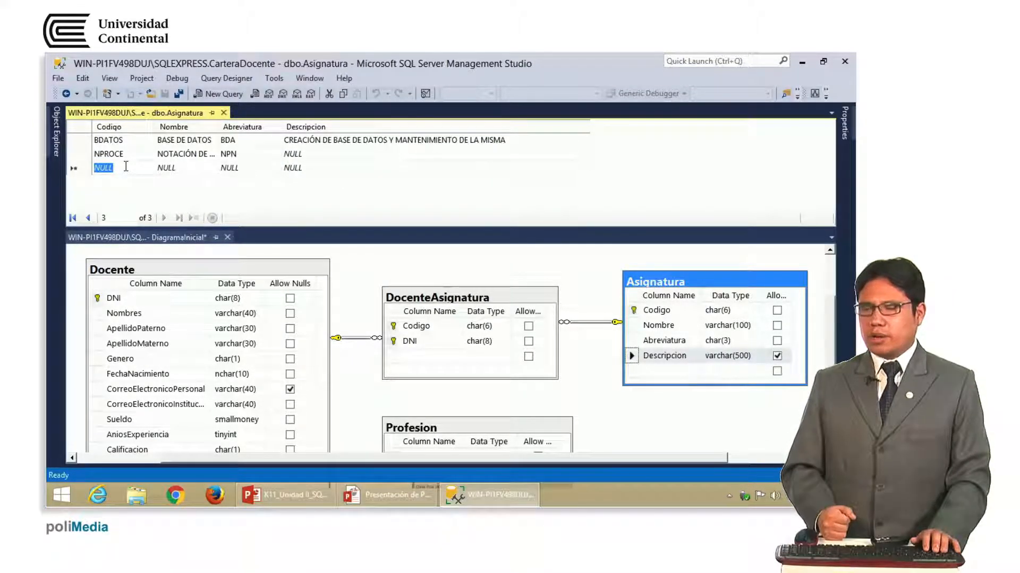
{"action": "type", "text": "CALCU"}
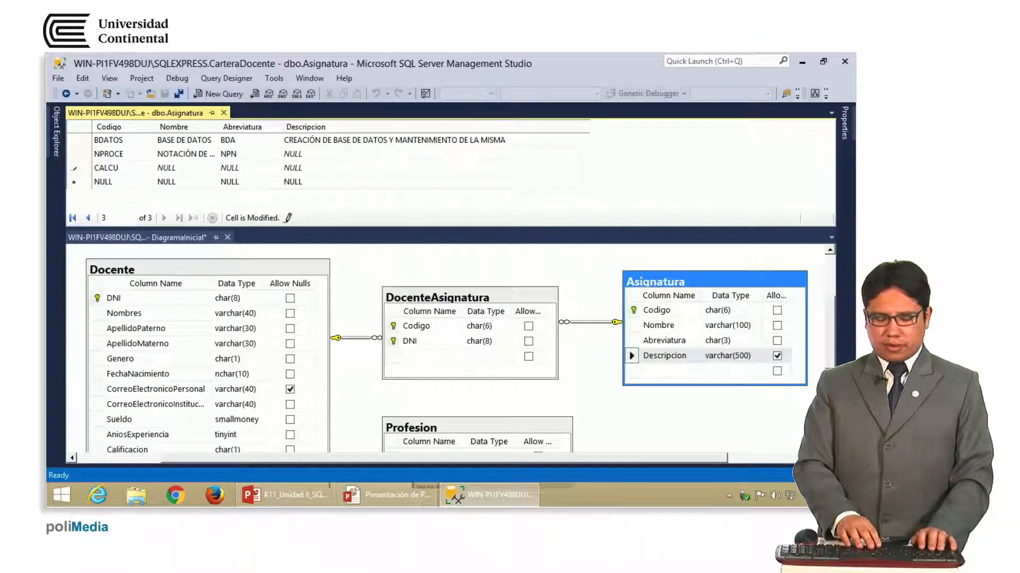
{"action": "key", "text": "Tab"}
{"action": "type", "text": "CALCULO"}
{"action": "key", "text": "BackSpace"}
{"action": "key", "text": "BackSpace"}
{"action": "key", "text": "BackSpace"}
{"action": "key", "text": "BackSpace"}
{"action": "key", "text": "BackSpace"}
{"action": "key", "text": "BackSpace"}
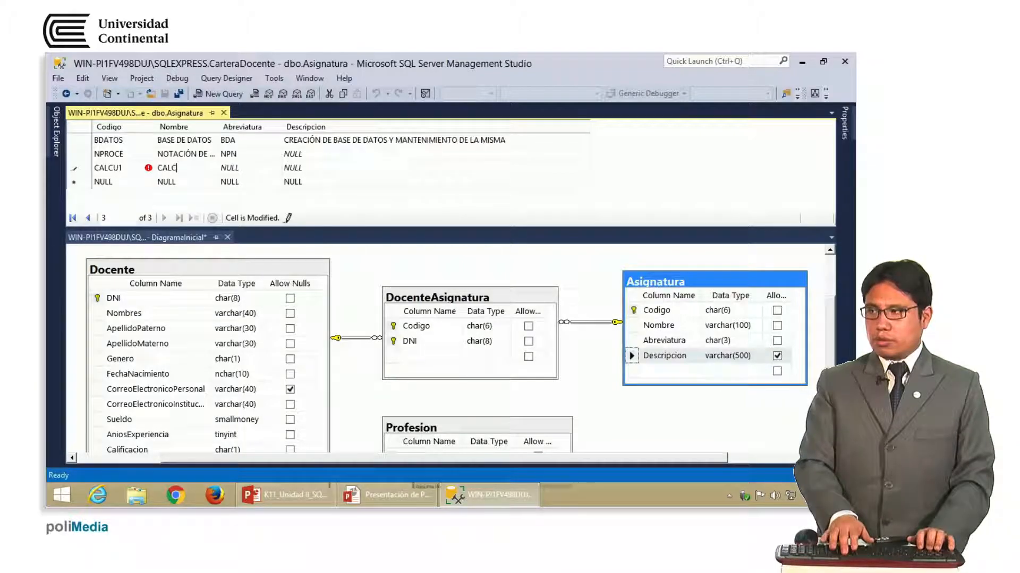
{"action": "type", "text": "ÁLCULO I"}
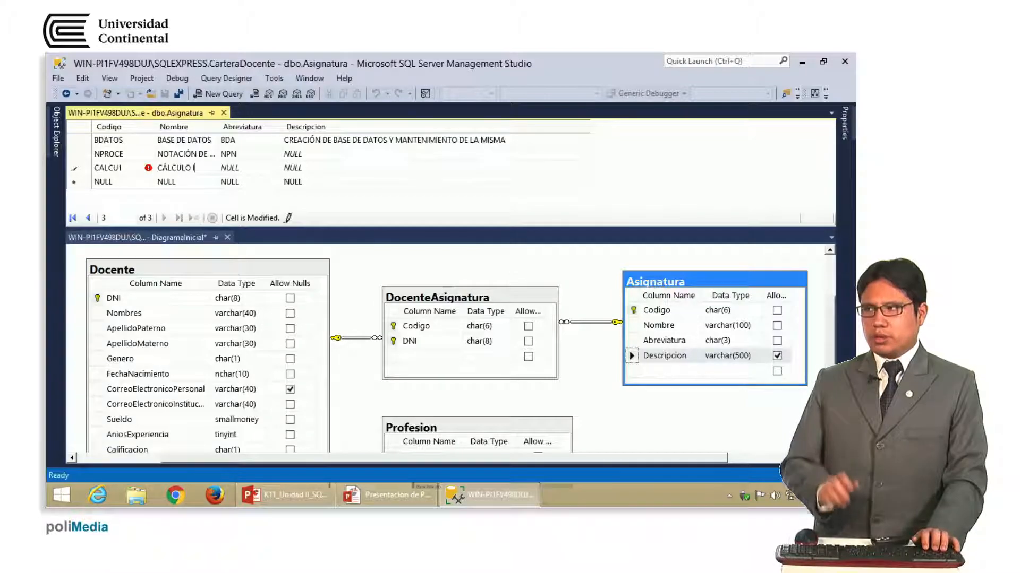
{"action": "key", "text": "Tab"}
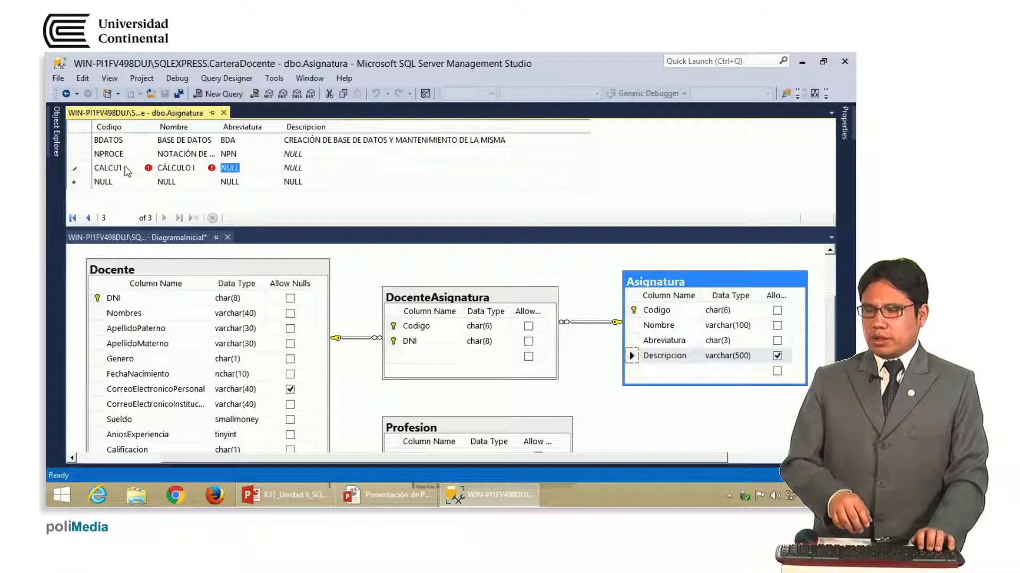
{"action": "type", "text": "CA1"}
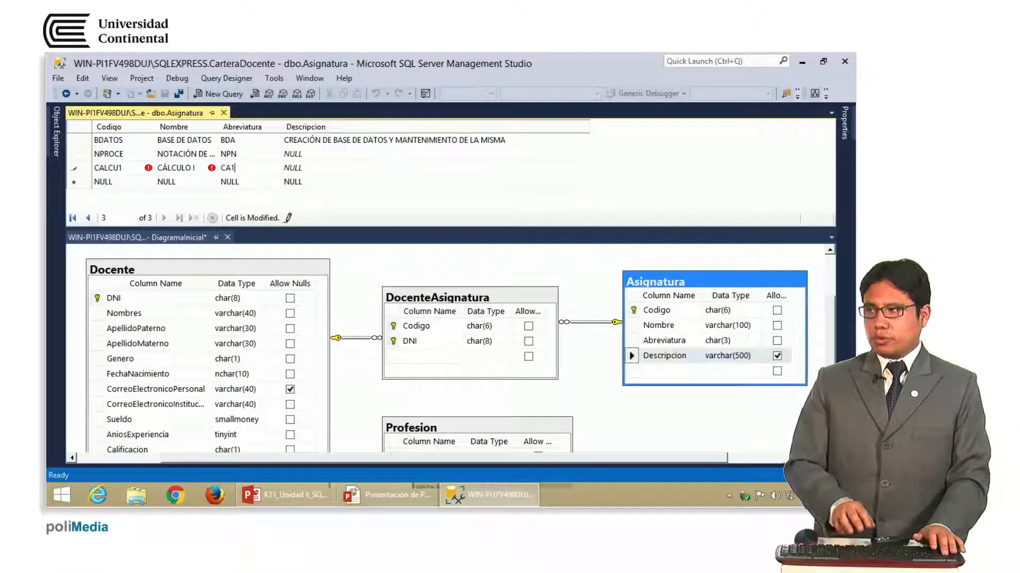
{"action": "key", "text": "Tab"}
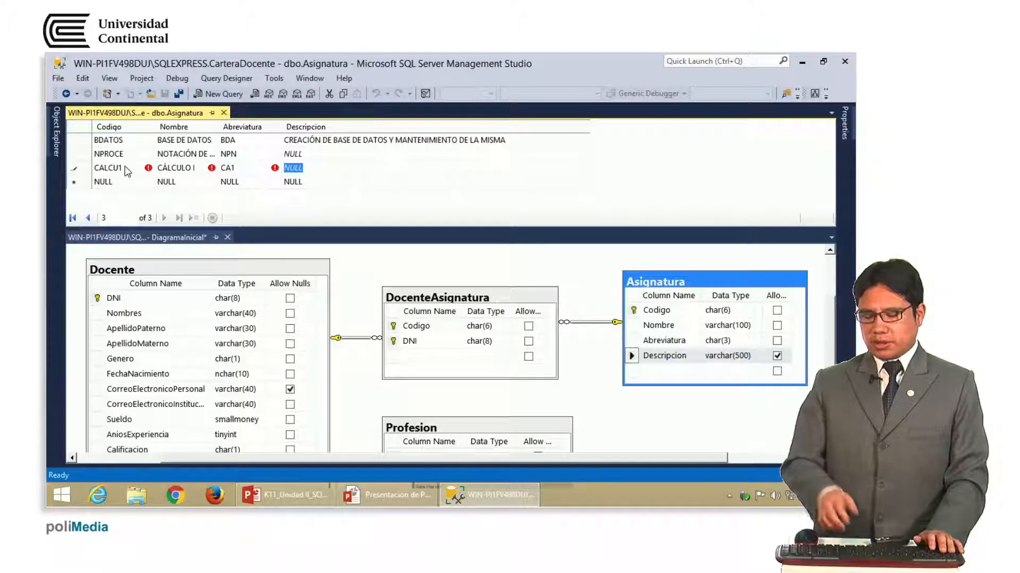
{"action": "key", "text": "Return"}
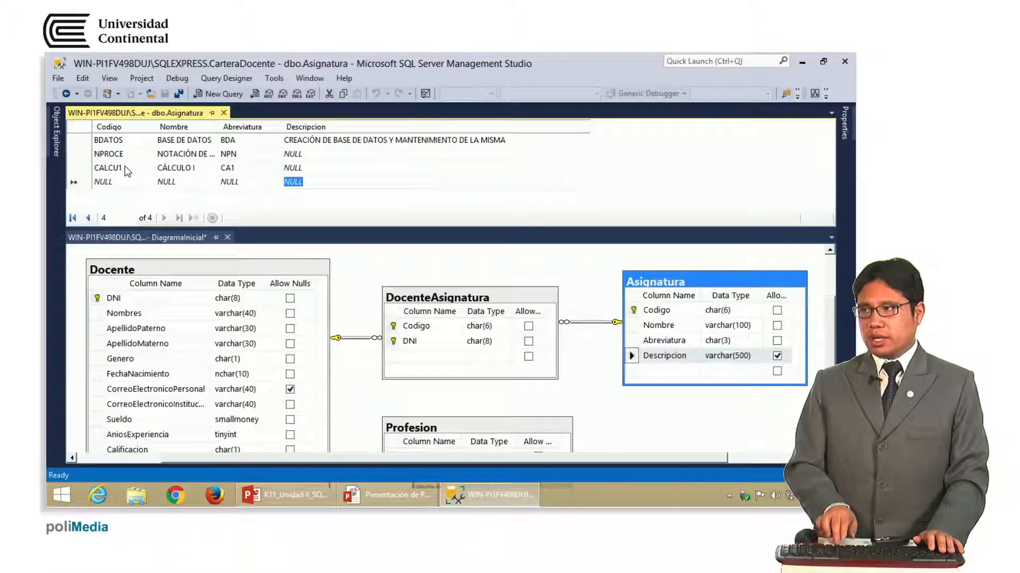
{"action": "key", "text": "shift+Tab"}
{"action": "key", "text": "shift+Tab"}
{"action": "key", "text": "shift+Tab"}
{"action": "type", "text": "C"}
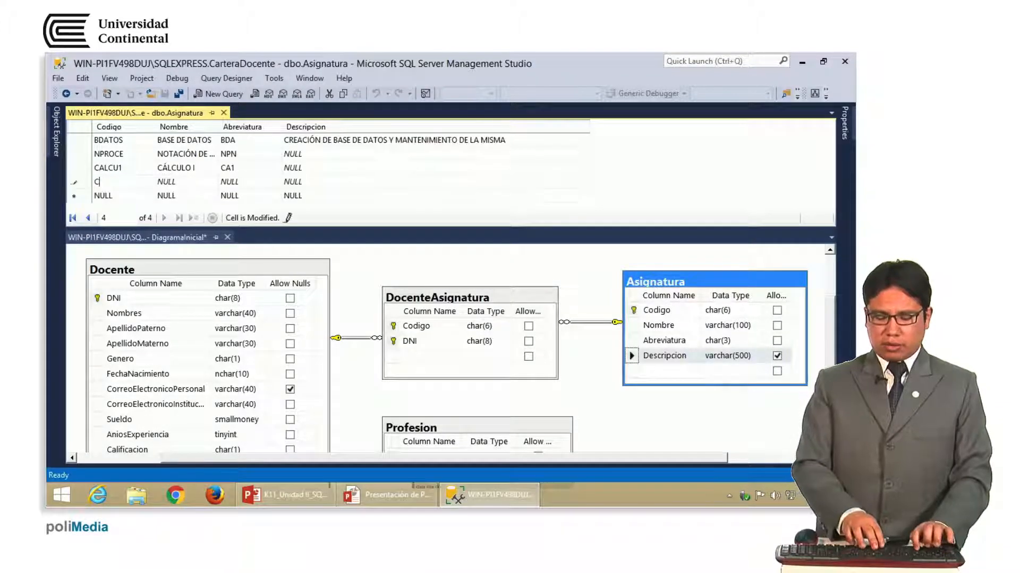
{"action": "type", "text": "ALCU2"}
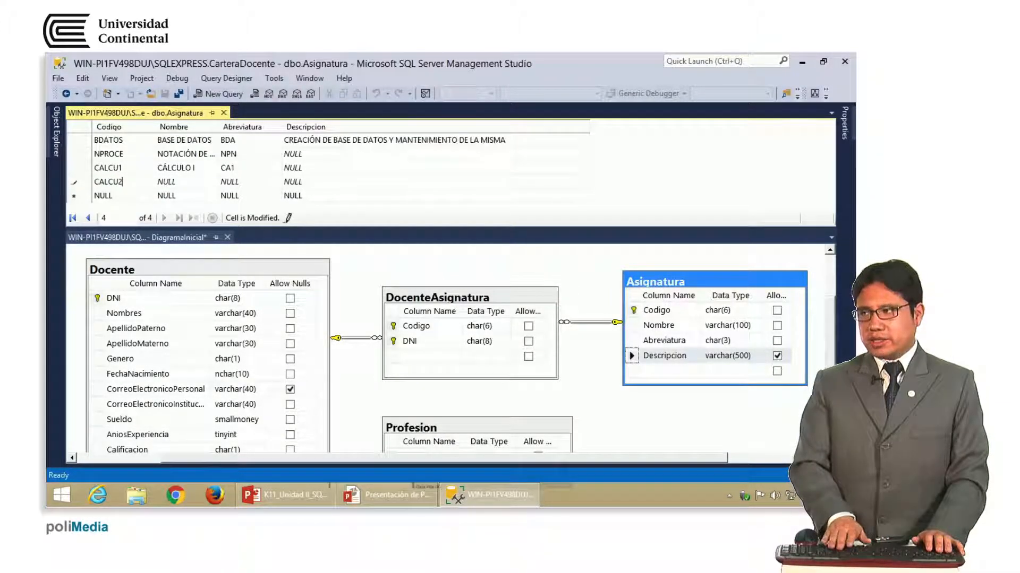
{"action": "left_click", "coordinate": [126, 169]}
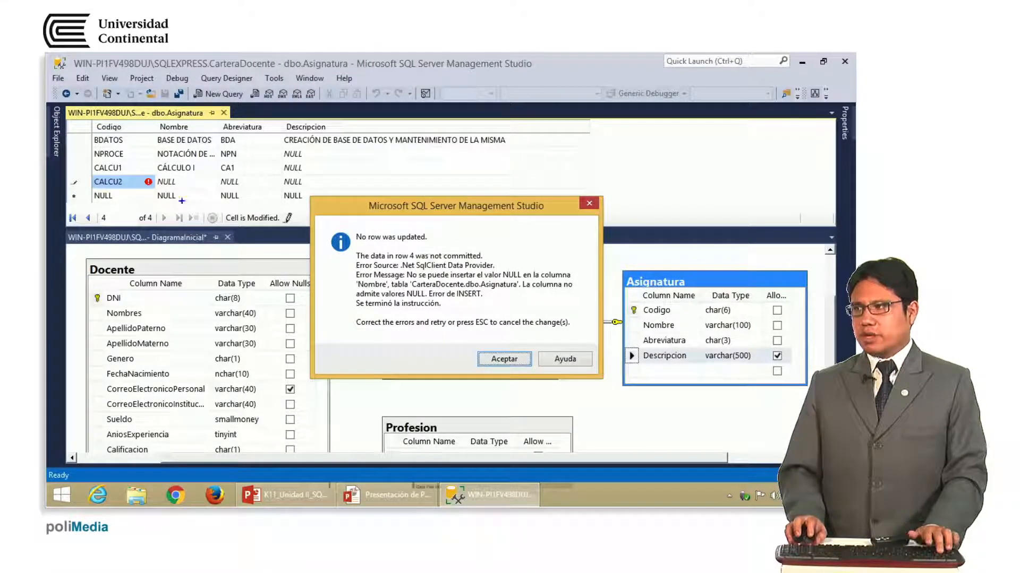
{"action": "left_click_drag", "start_coordinate": [156, 172], "coordinate": [225, 169]}
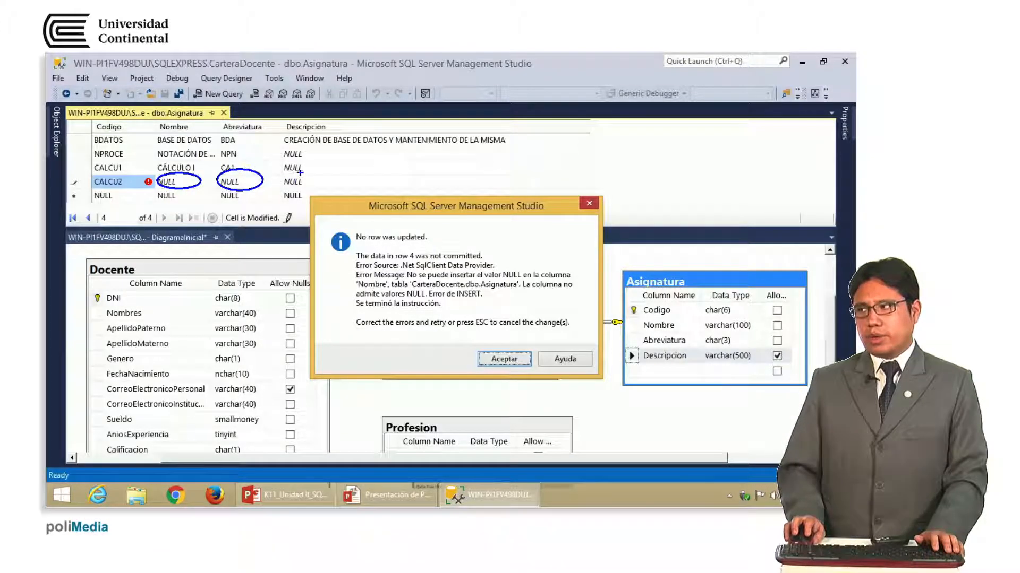
{"action": "left_click_drag", "start_coordinate": [278, 142], "coordinate": [283, 149]}
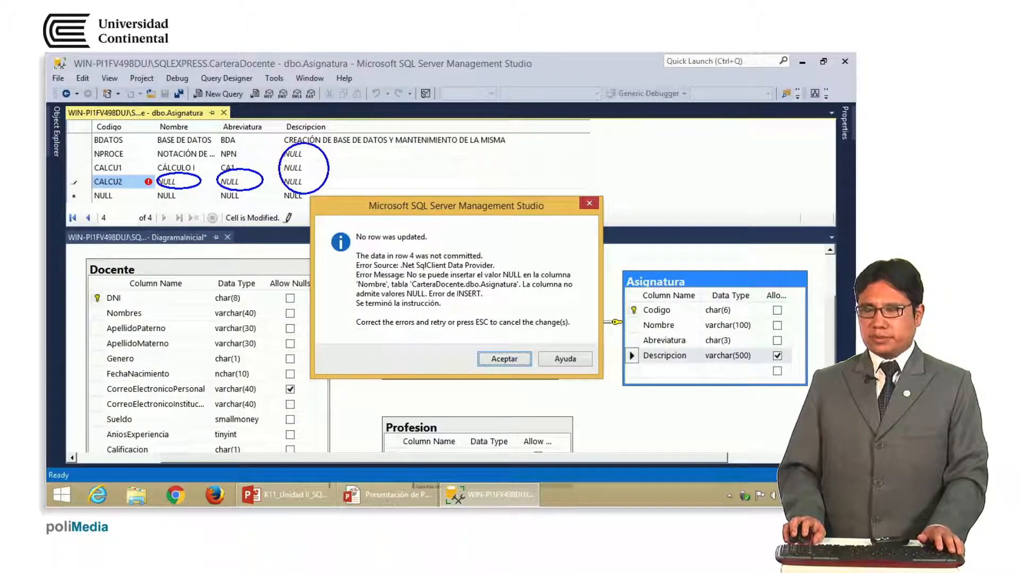
{"action": "key", "text": "Escape"}
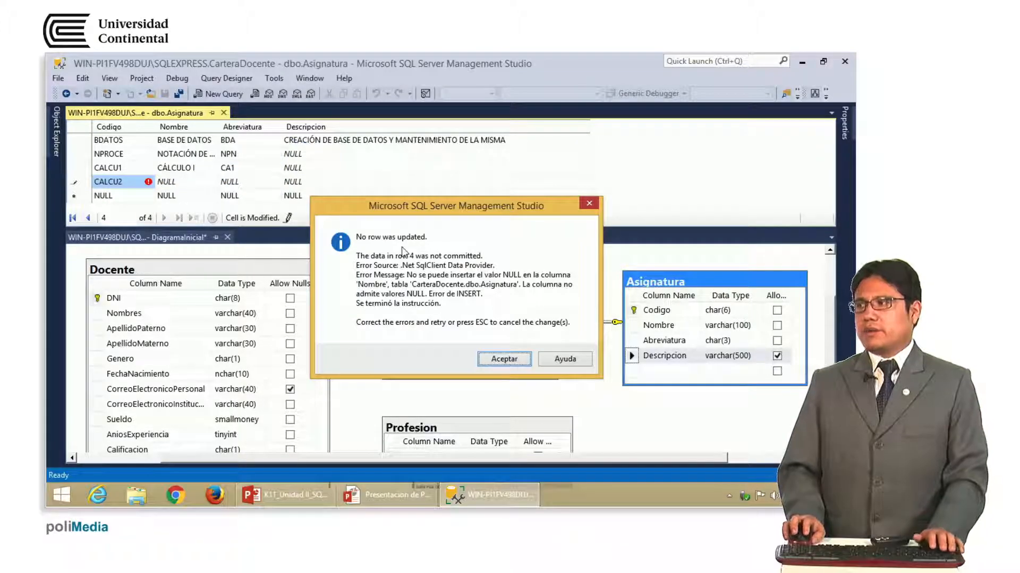
{"action": "left_click", "coordinate": [504, 359]}
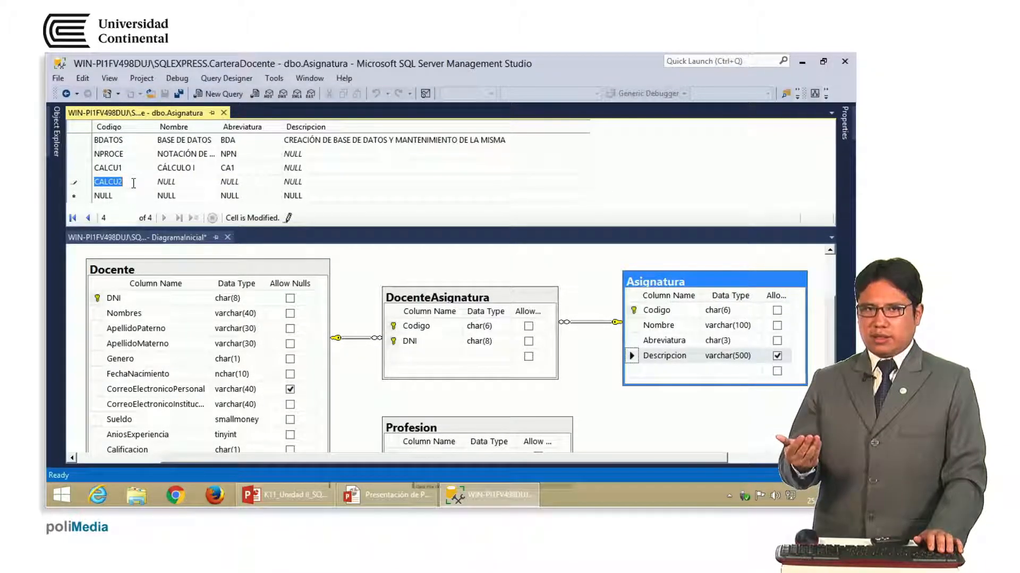
{"action": "key", "text": "Escape"}
{"action": "key", "text": "Escape"}
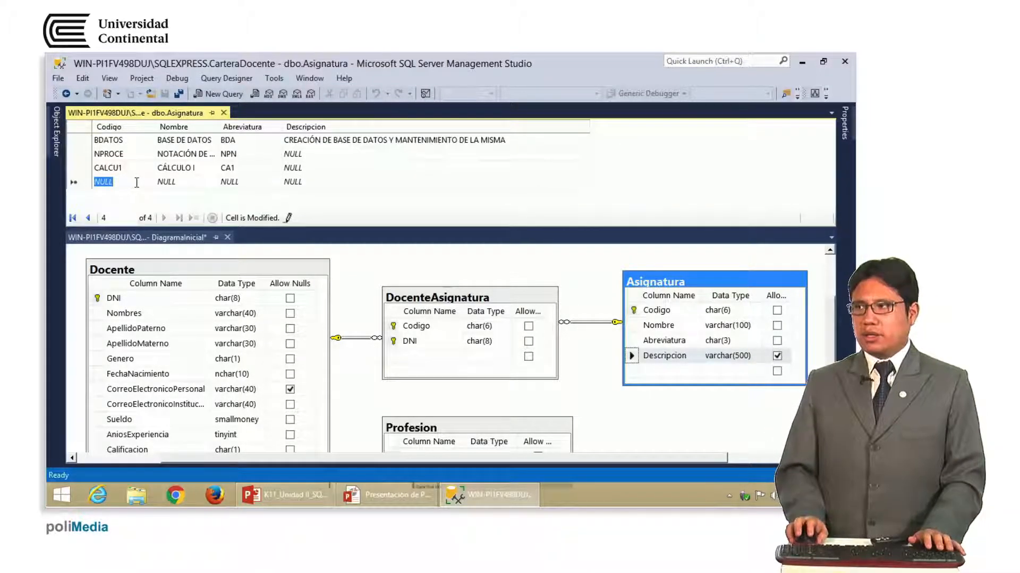
Close the Asignatura grid, open Profesion for row editing, and show its grid beside the diagram
{"action": "left_click", "coordinate": [223, 113]}
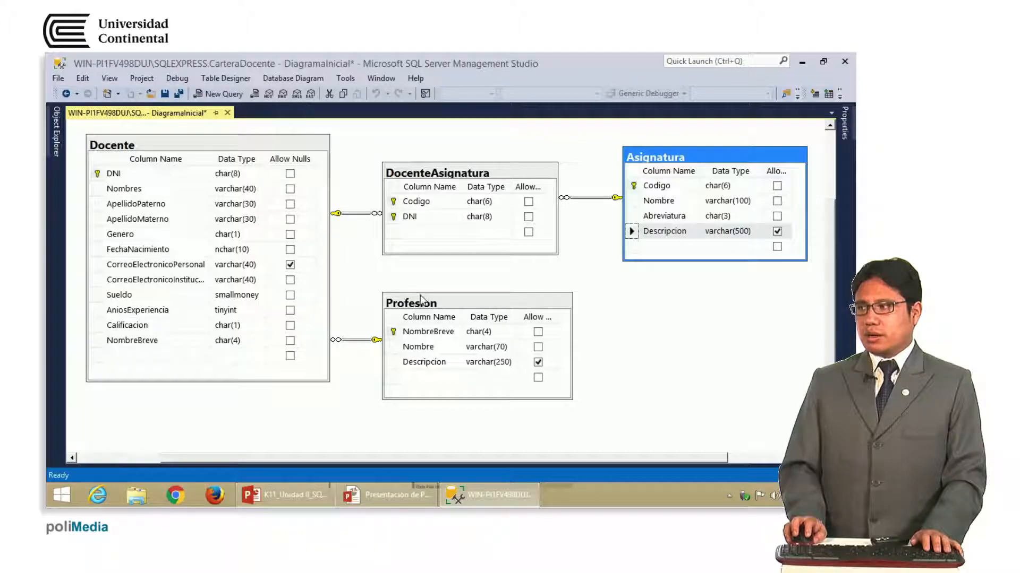
{"action": "left_click", "coordinate": [52, 149]}
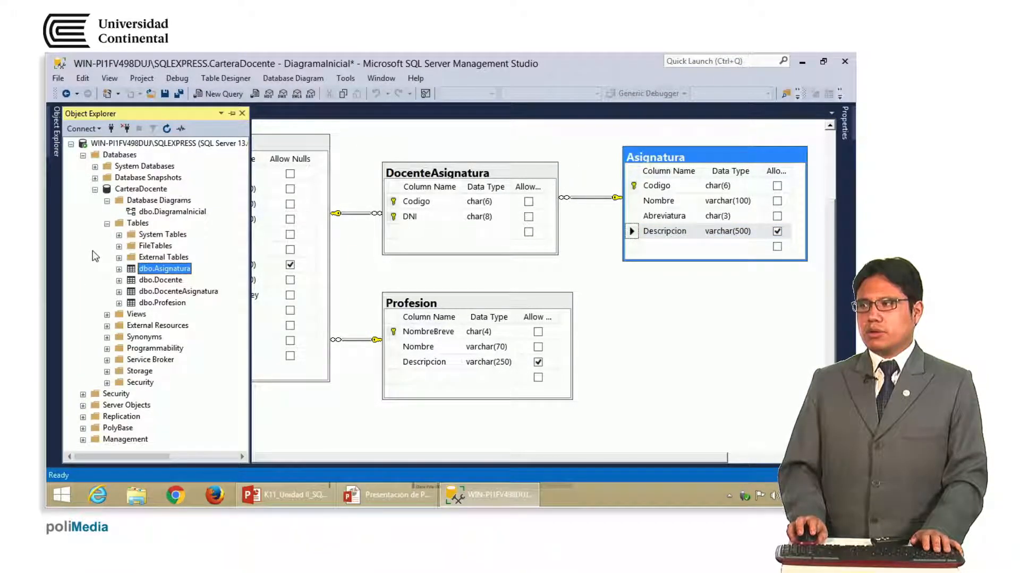
{"action": "right_click", "coordinate": [156, 303]}
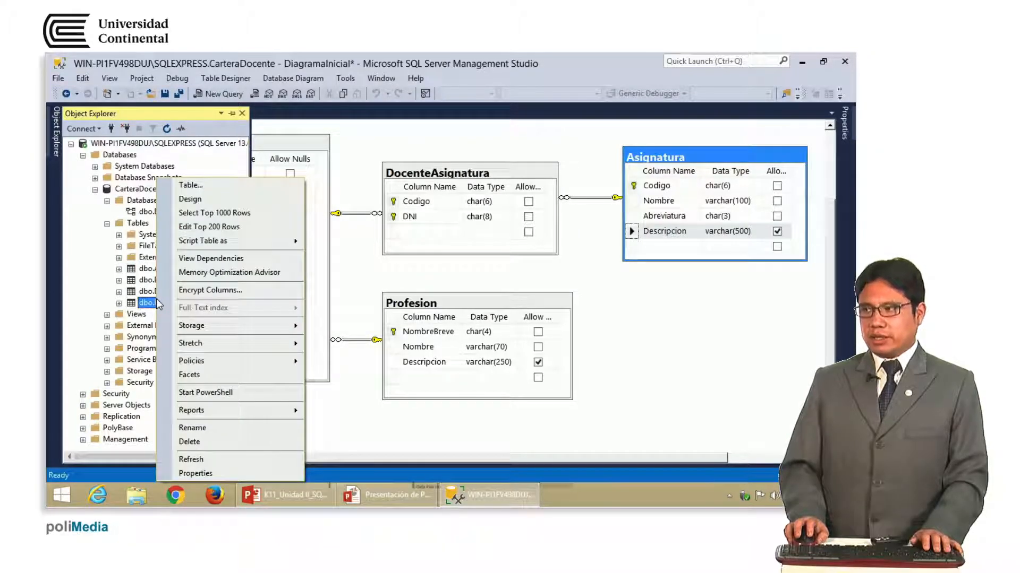
{"action": "left_click", "coordinate": [258, 231]}
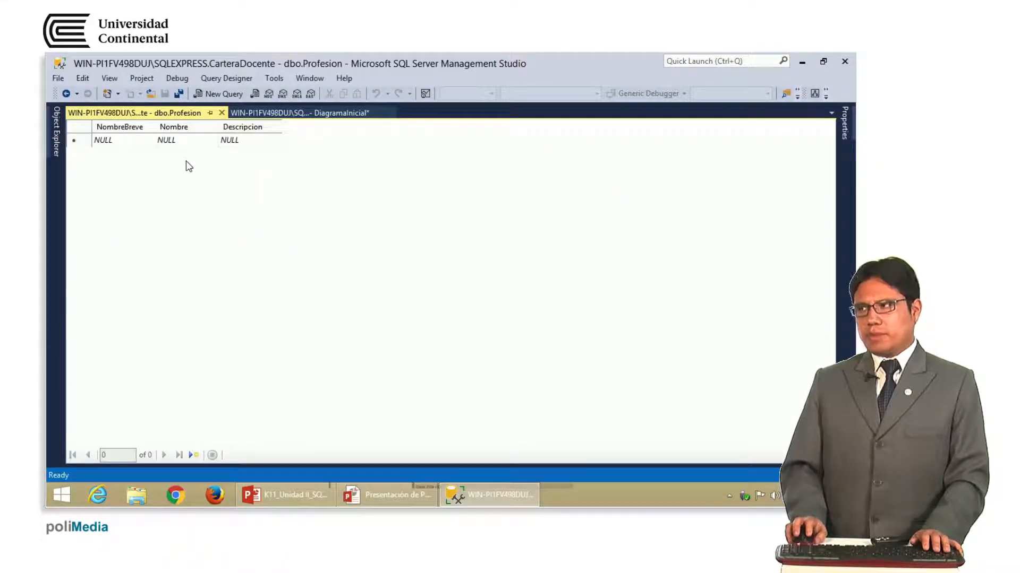
{"action": "right_click", "coordinate": [190, 117]}
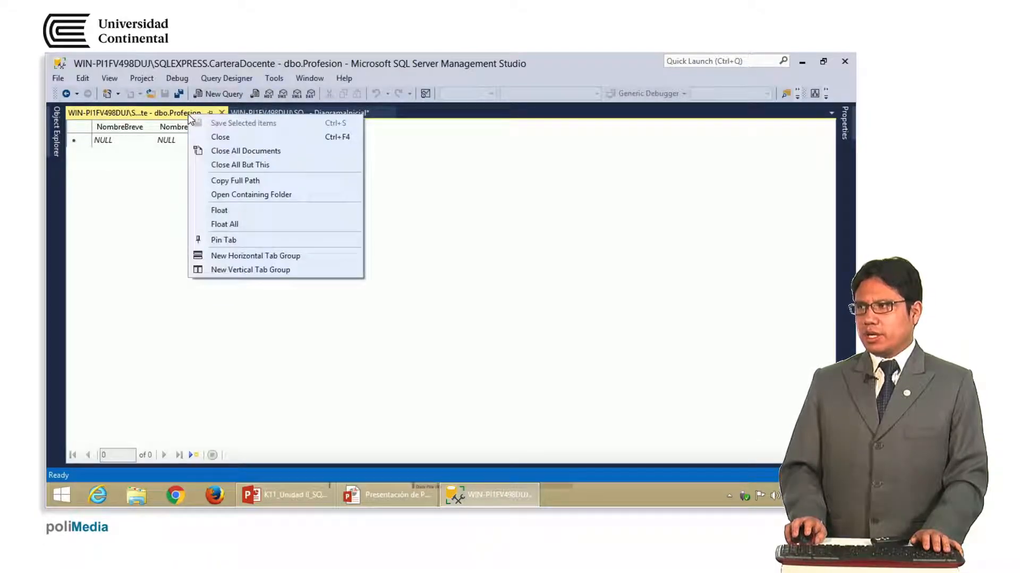
{"action": "left_click", "coordinate": [264, 270]}
{"action": "left_click_drag", "start_coordinate": [202, 459], "coordinate": [279, 461]}
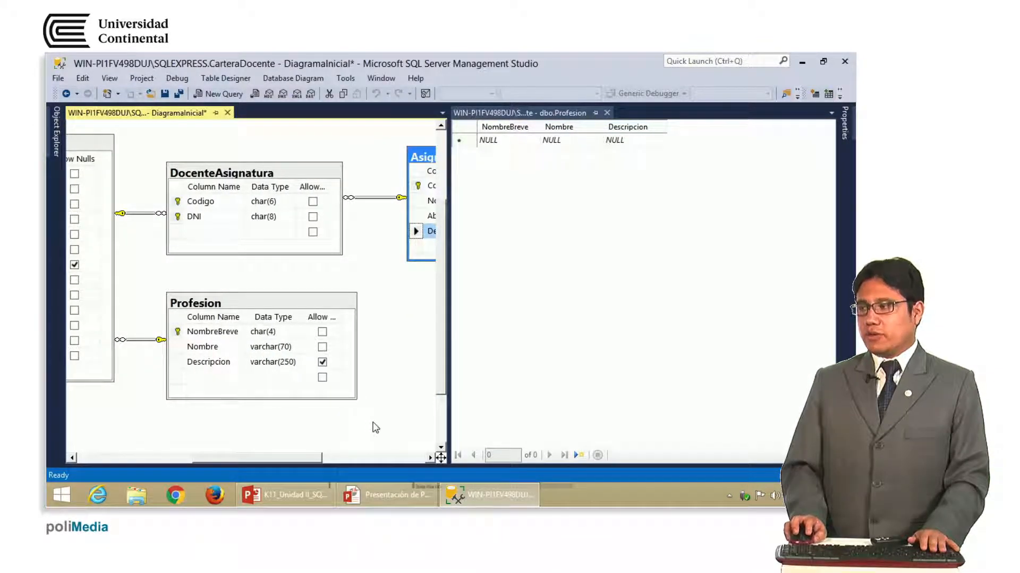
{"action": "left_click_drag", "start_coordinate": [450, 363], "coordinate": [383, 364]}
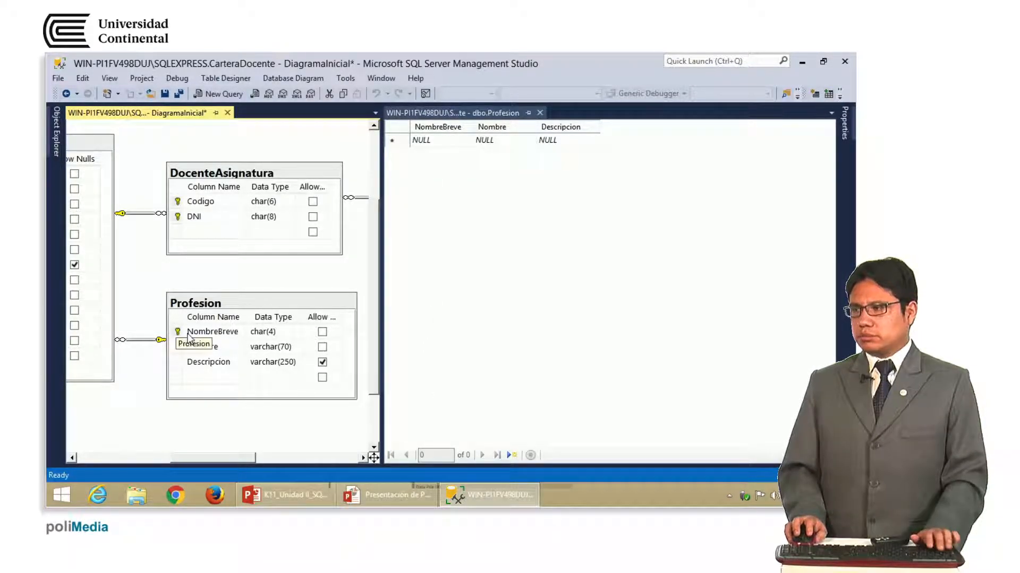
{"action": "mouse_move", "coordinate": [165, 302]}
{"action": "left_mouse_down"}
{"action": "mouse_move", "coordinate": [281, 335]}
{"action": "mouse_move", "coordinate": [239, 304]}
{"action": "mouse_move", "coordinate": [235, 373]}
{"action": "left_mouse_up"}
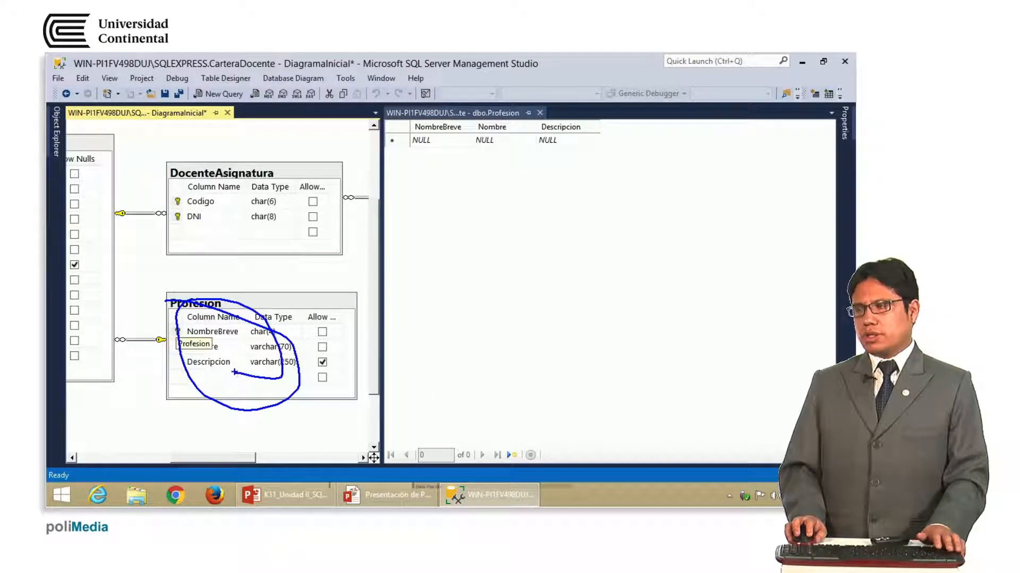
{"action": "key", "text": "Escape"}
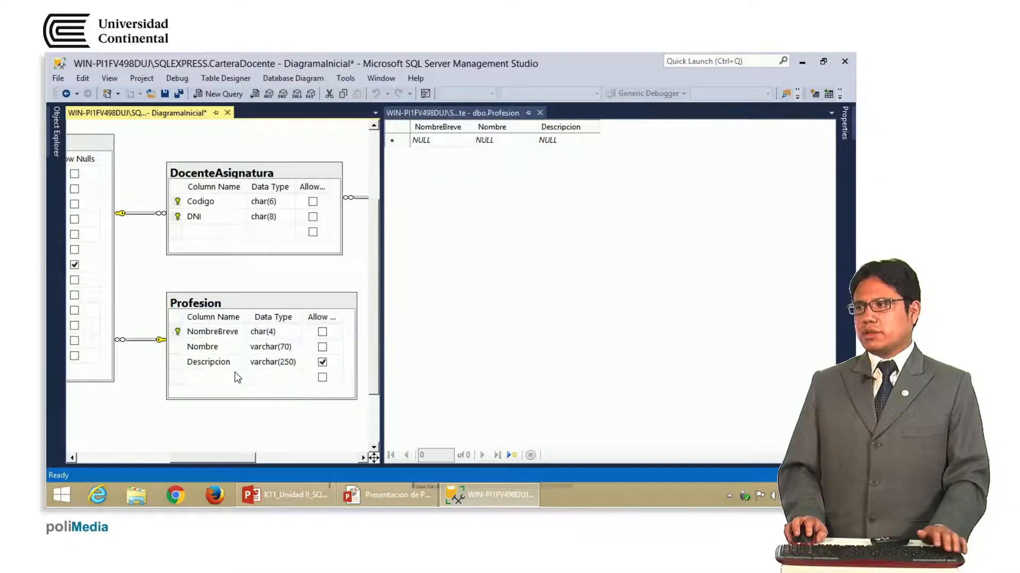
Save Profesion row ARQT, ARQUITECTO, DISEÑADOR DE ESTRUCTURAS, then widen the Descripcion column
{"action": "left_click", "coordinate": [441, 142]}
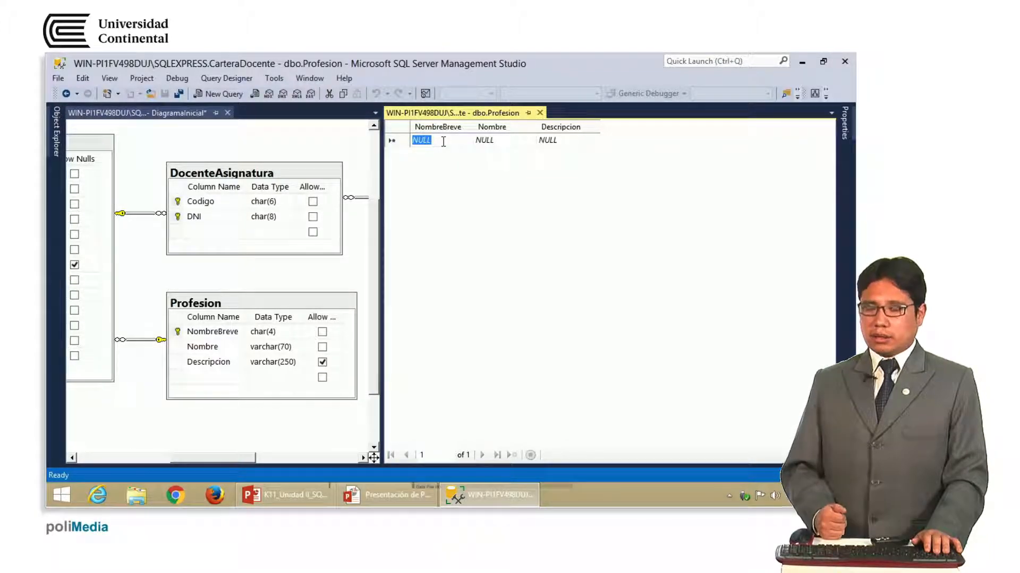
{"action": "type", "text": "AR"}
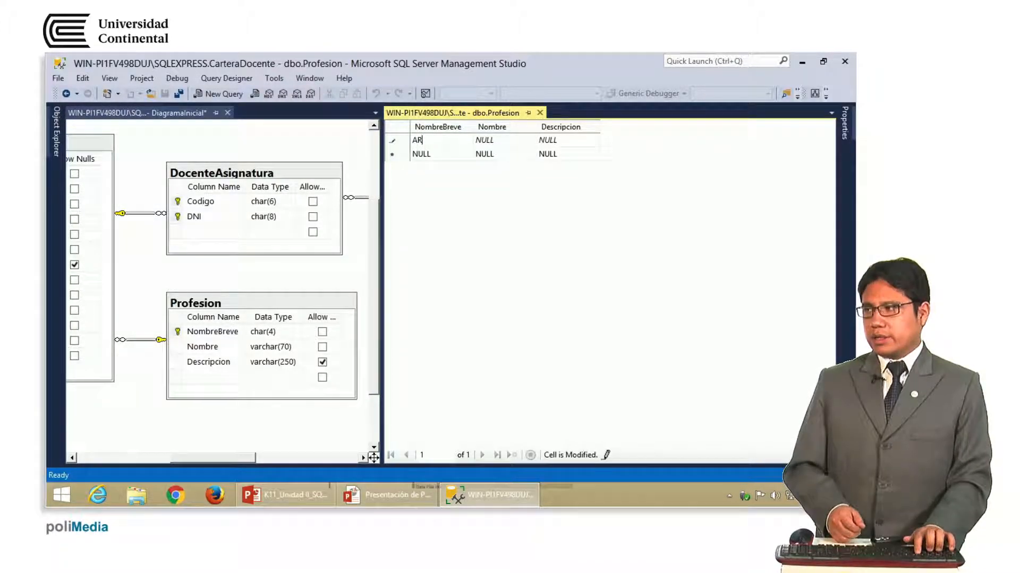
{"action": "type", "text": "QT"}
{"action": "key", "text": "Tab"}
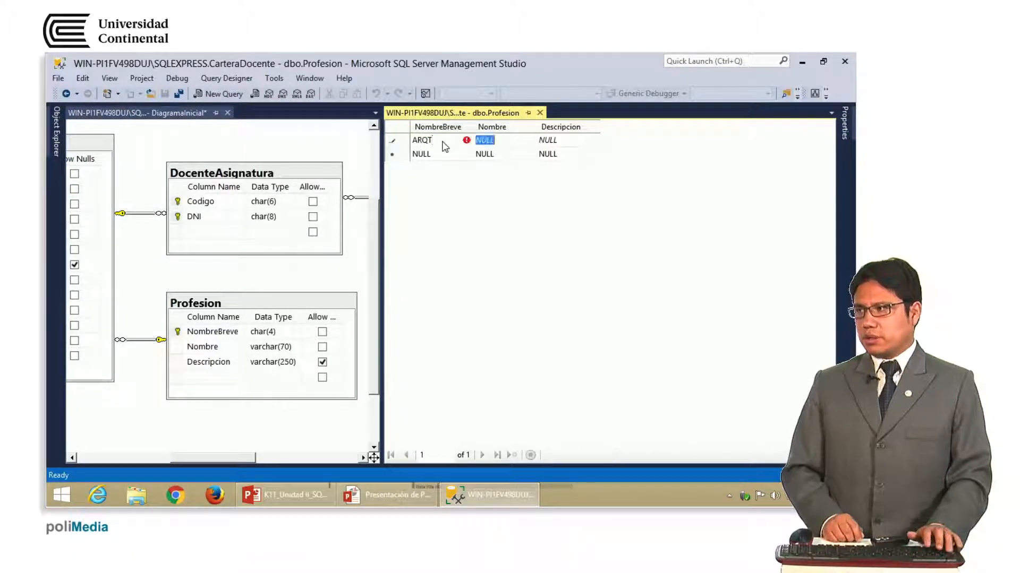
{"action": "type", "text": "ARQUITECTO"}
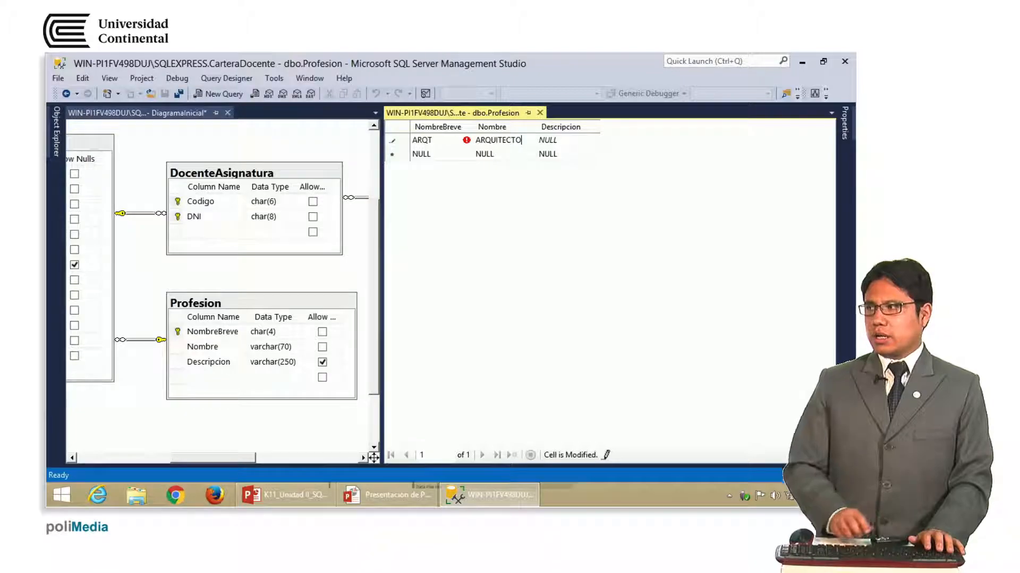
{"action": "key", "text": "Tab"}
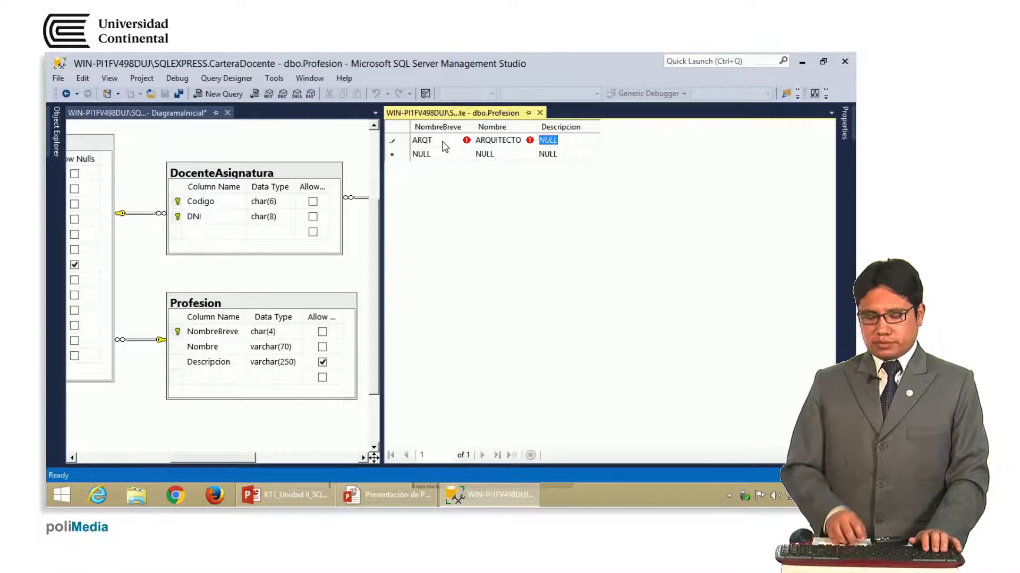
{"action": "type", "text": "DISEÑ"}
{"action": "type", "text": "ADOR DE ESTRUCTU"}
{"action": "type", "text": "TRAS"}
{"action": "key", "text": "BackSpace"}
{"action": "key", "text": "BackSpace"}
{"action": "key", "text": "BackSpace"}
{"action": "key", "text": "BackSpace"}
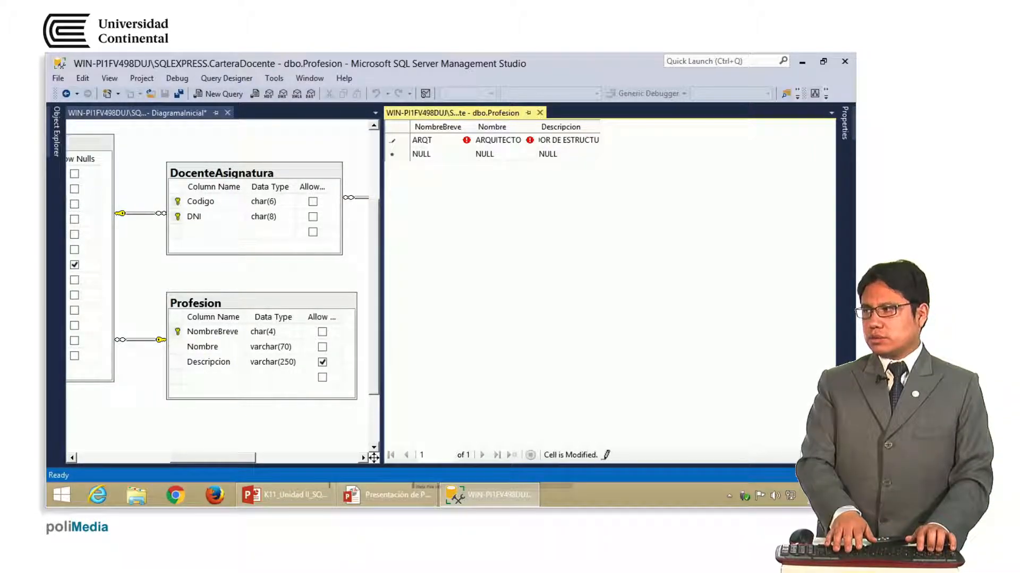
{"action": "type", "text": "RAS"}
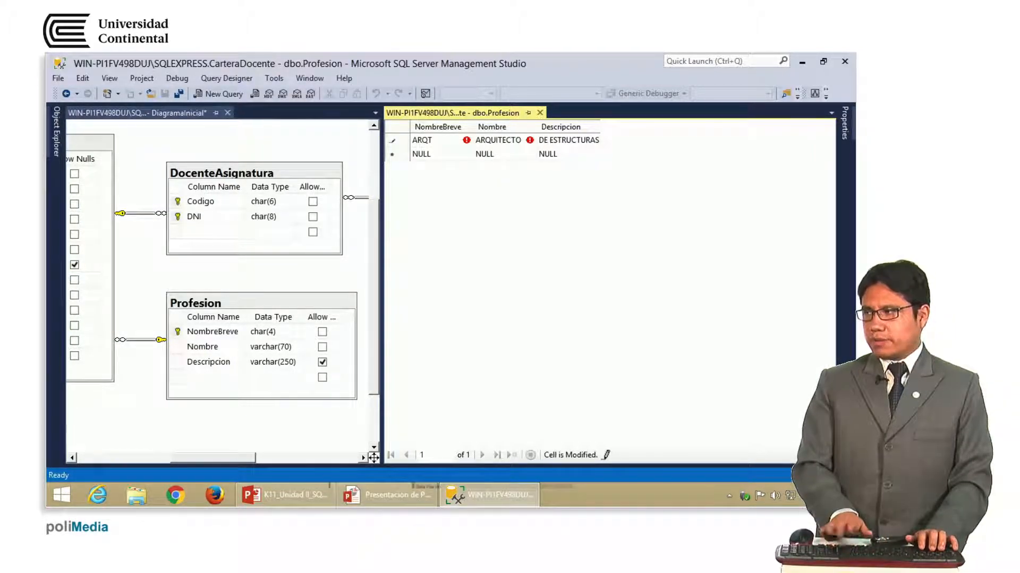
{"action": "key", "text": "Return"}
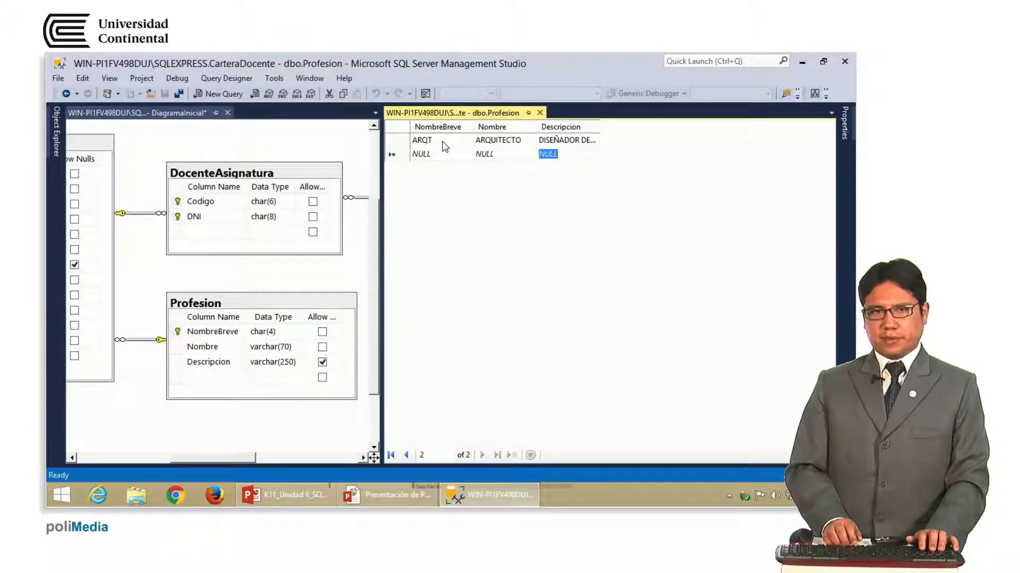
{"action": "left_click_drag", "start_coordinate": [599, 133], "coordinate": [677, 134]}
{"action": "left_click", "coordinate": [428, 155]}
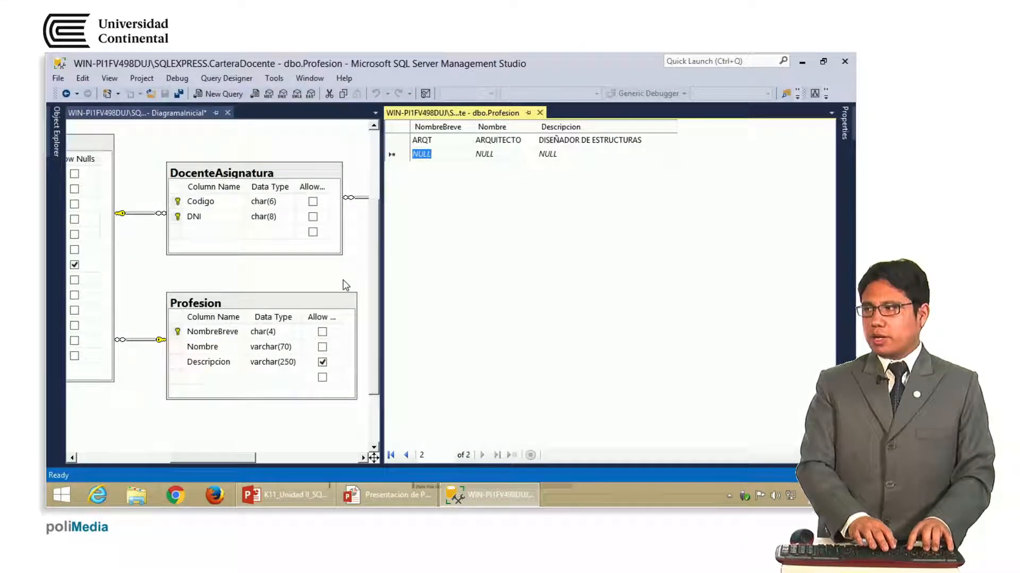
Enter and commit row INCI, INGENIERO CIVIL with NULL Descripcion, returning to NombreBreve
{"action": "type", "text": "INCI"}
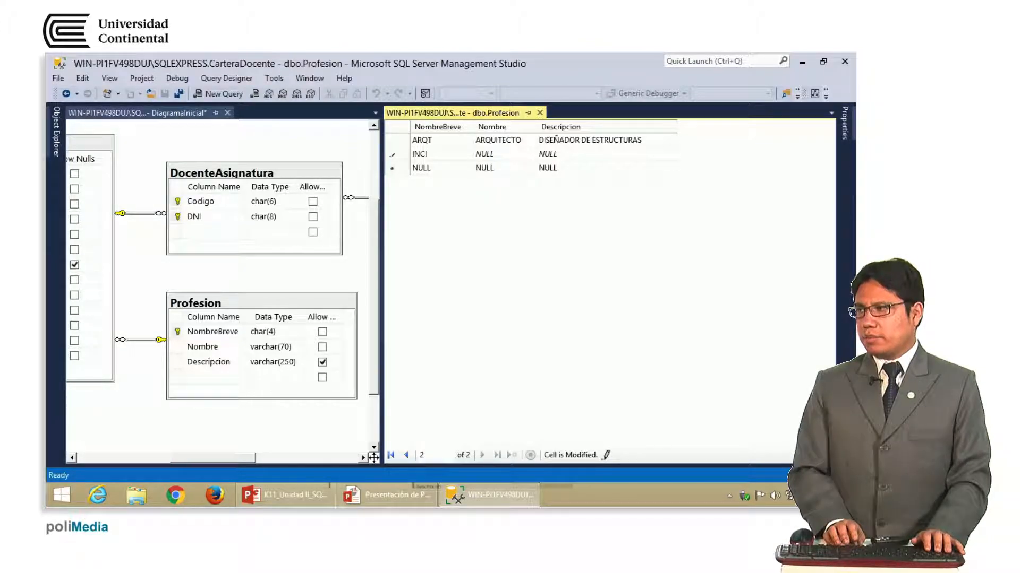
{"action": "key", "text": "Tab"}
{"action": "type", "text": "INGENIERO CI"}
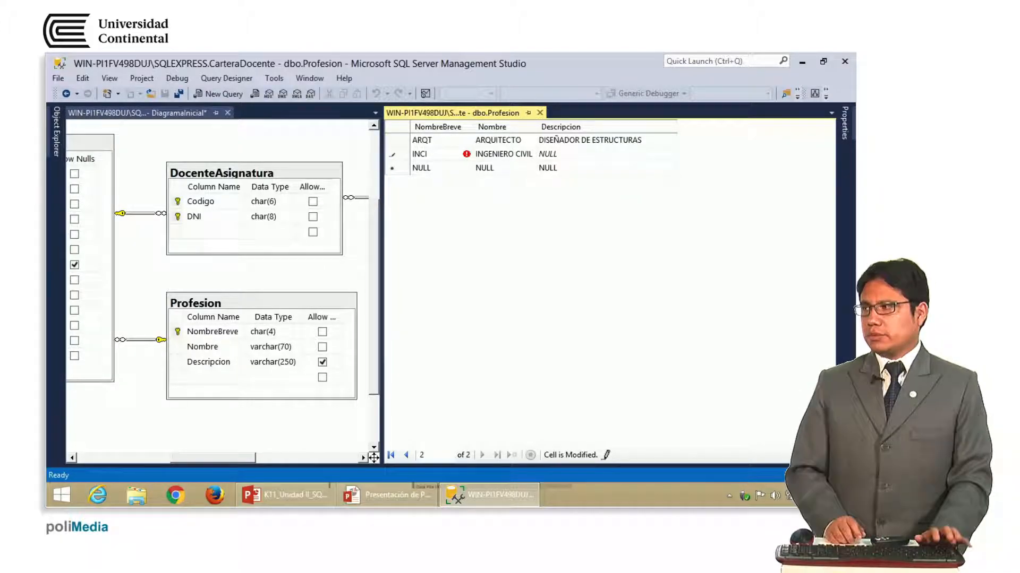
{"action": "type", "text": "VIL"}
{"action": "key", "text": "Tab"}
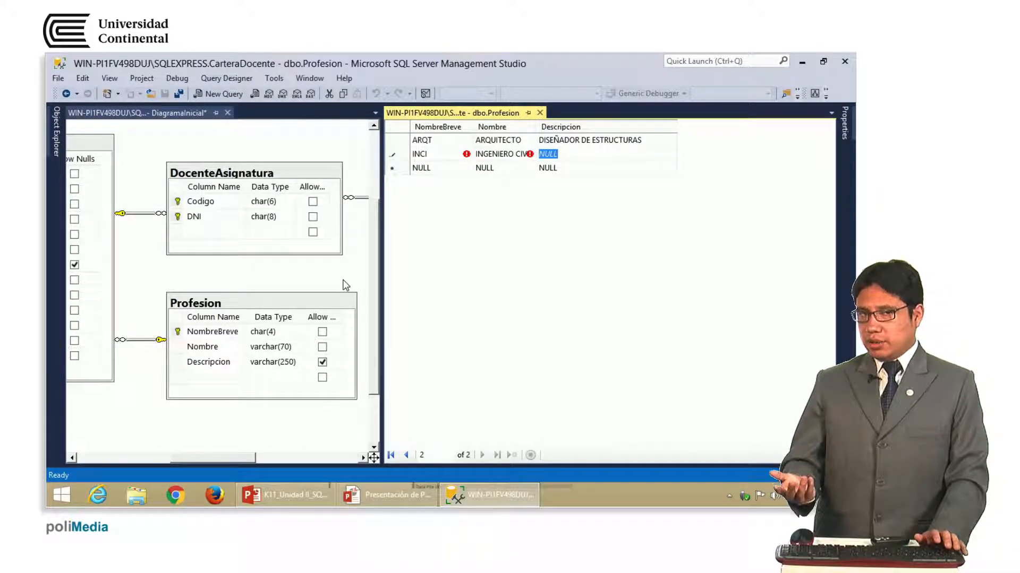
{"action": "key", "text": "Down"}
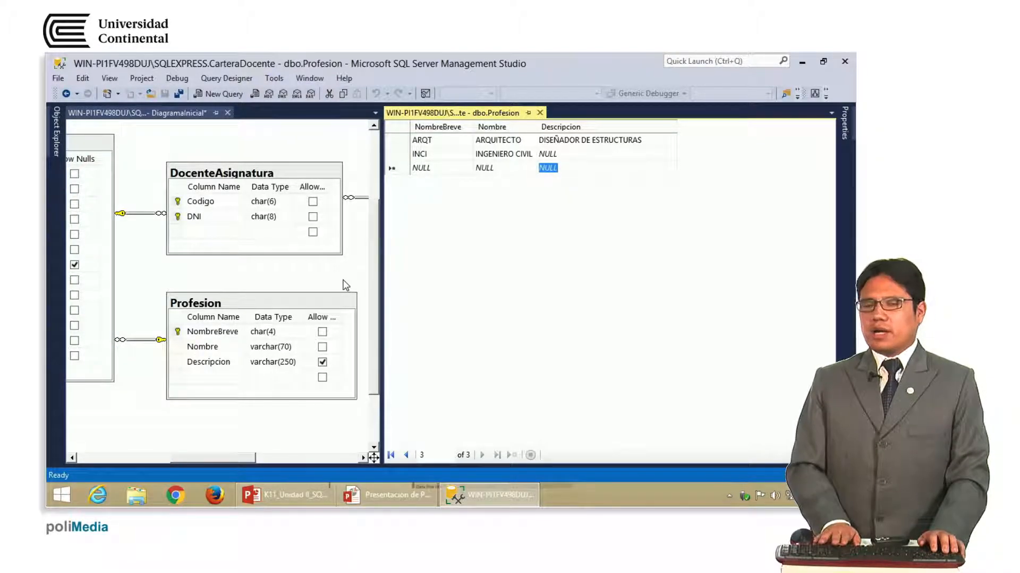
{"action": "key", "text": "shift+Tab"}
{"action": "key", "text": "shift+Tab"}
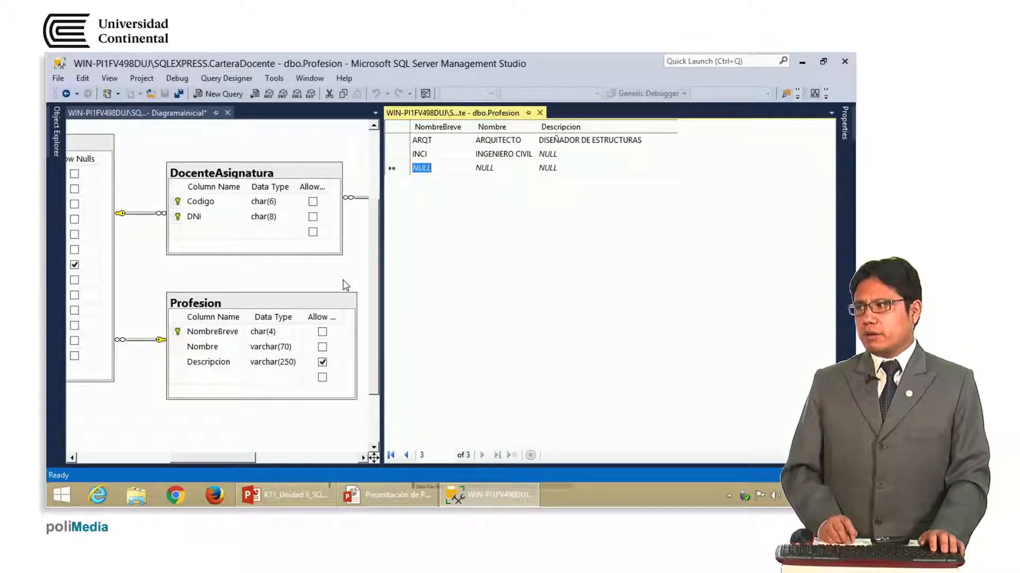
Type row INFO with Nombre INGENIERO EN INFORMÁTICA, fix typos, and move to Descripcion
{"action": "type", "text": "INFO"}
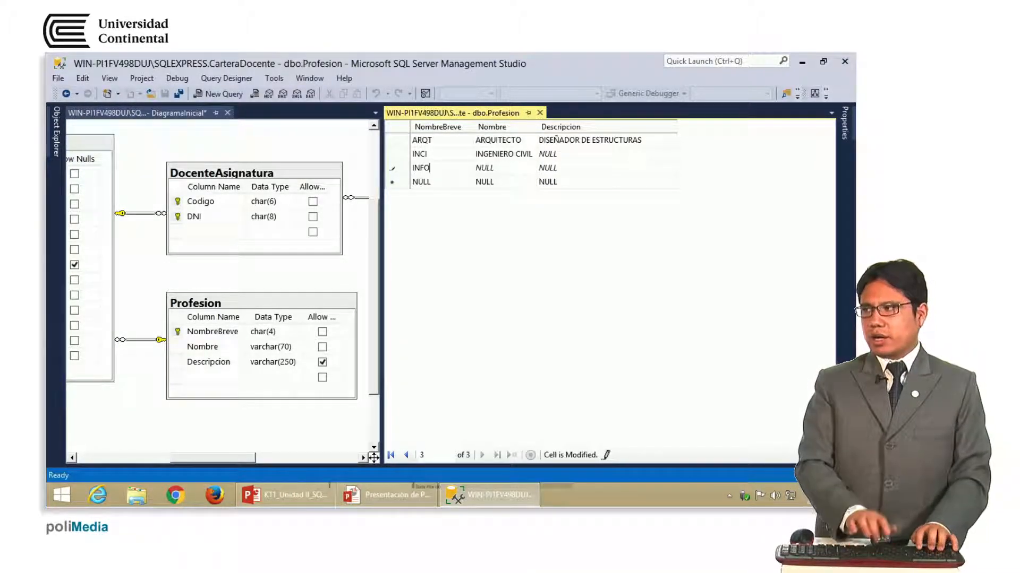
{"action": "key", "text": "Tab"}
{"action": "type", "text": "I"}
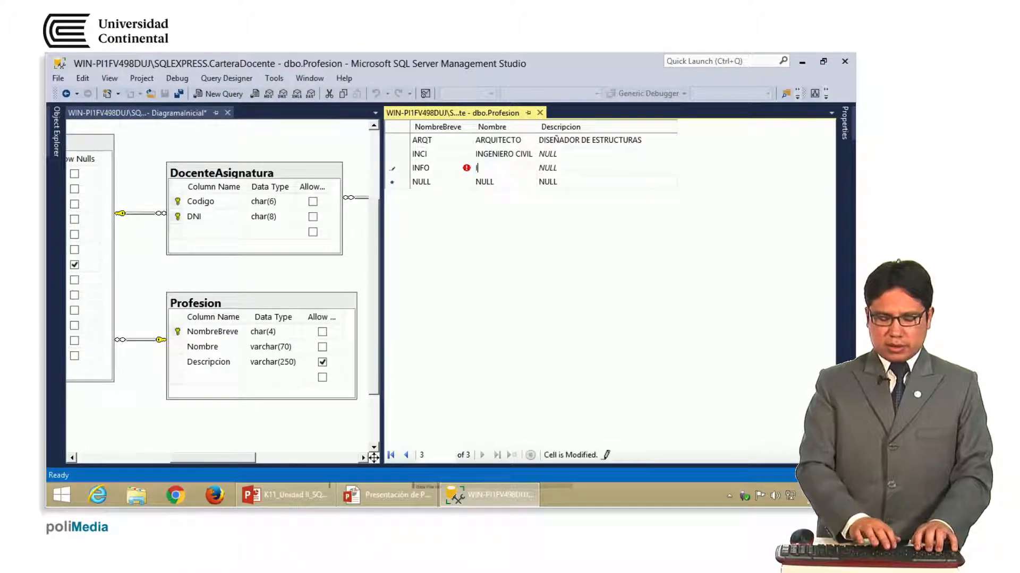
{"action": "type", "text": "NGENIE"}
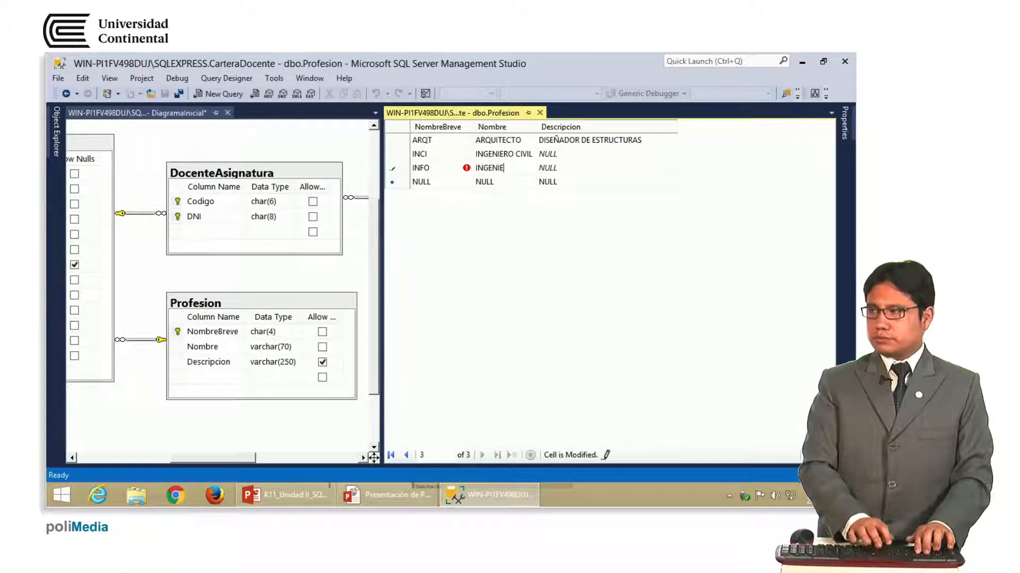
{"action": "type", "text": "RO EN INFORMÁTIC"}
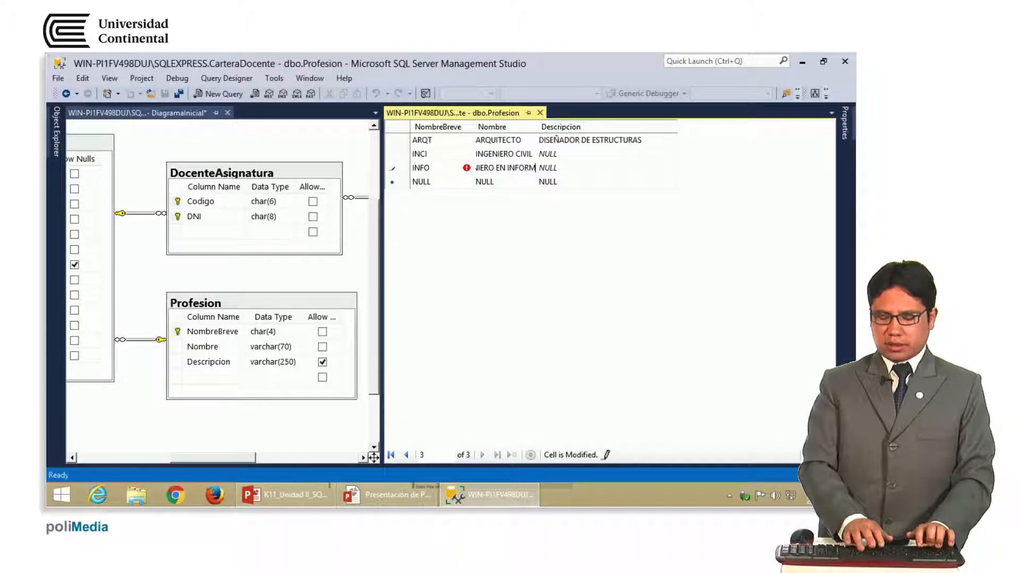
{"action": "key", "text": "Return"}
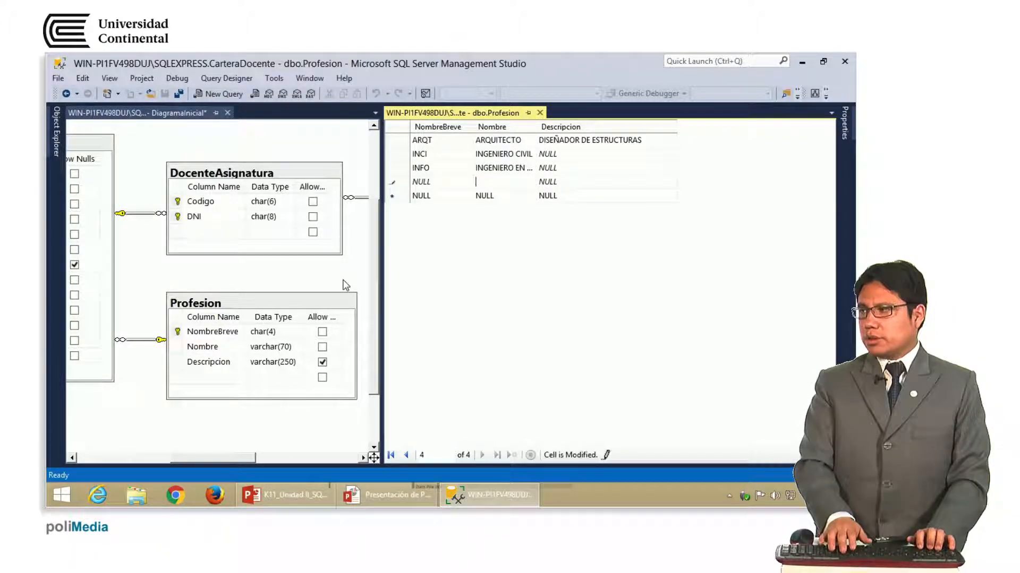
{"action": "key", "text": "Escape"}
{"action": "key", "text": "Up"}
{"action": "key", "text": "F2"}
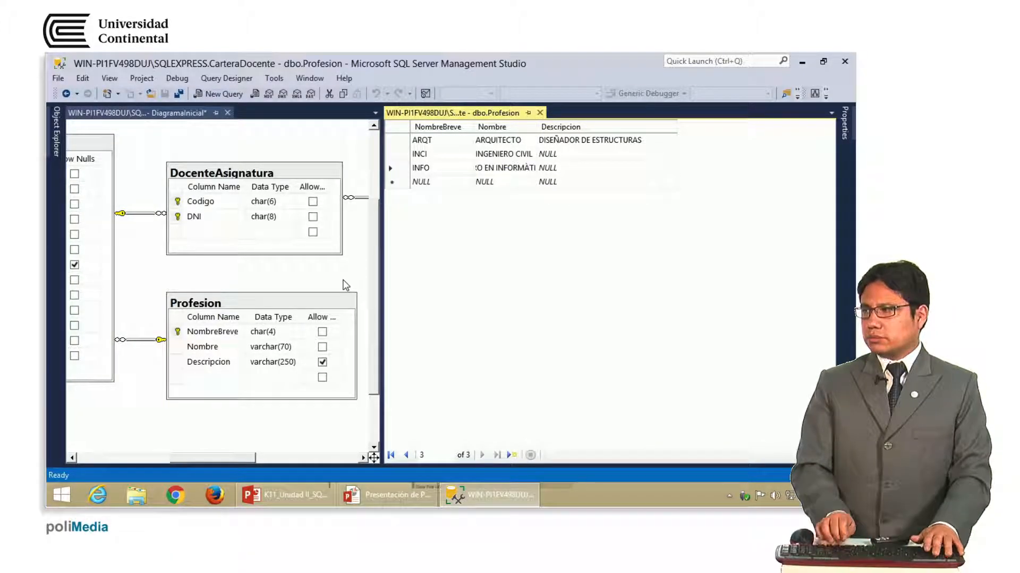
{"action": "key", "text": "BackSpace"}
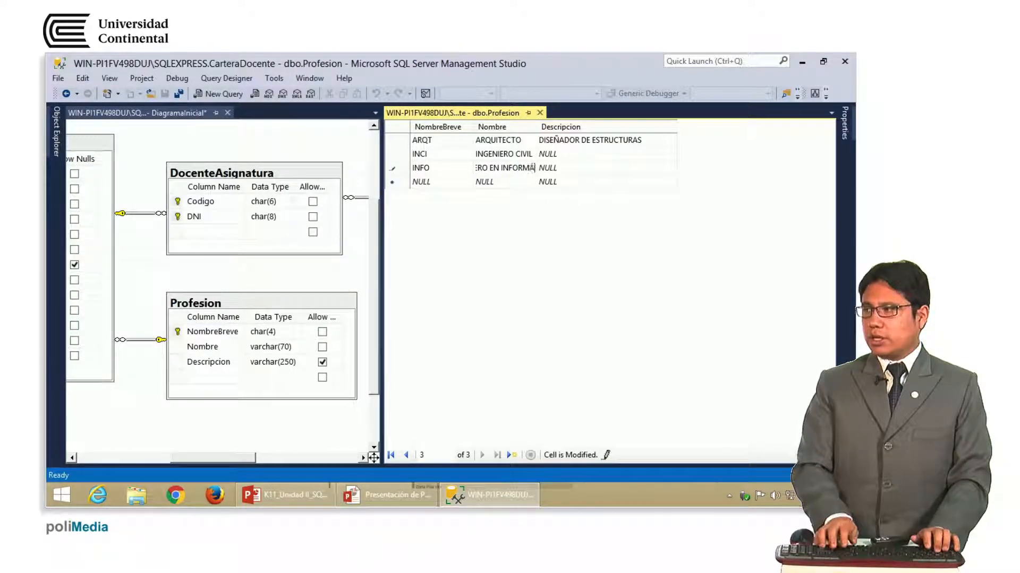
{"action": "key", "text": "Right"}
{"action": "key", "text": "Right"}
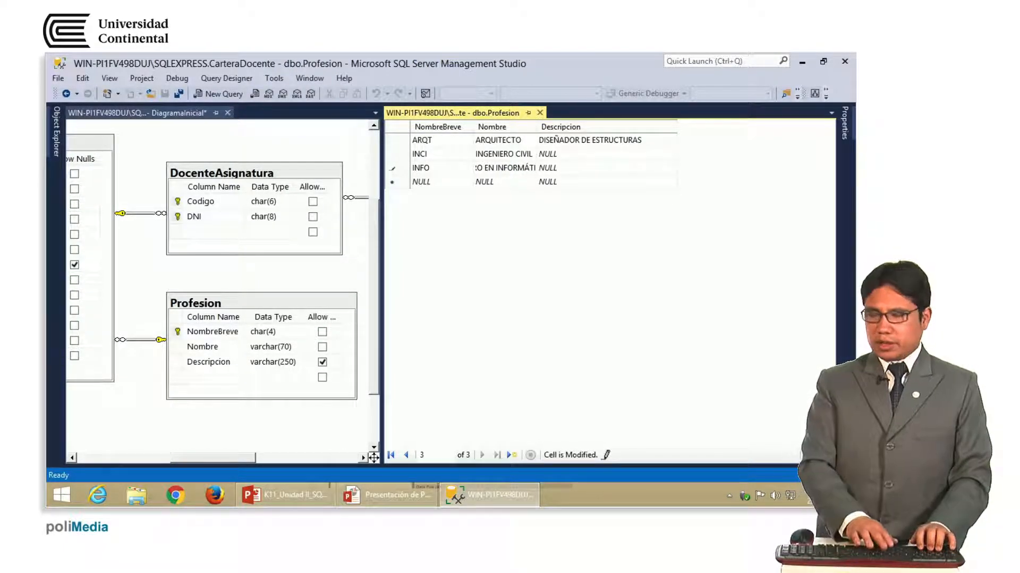
{"action": "key", "text": "Right"}
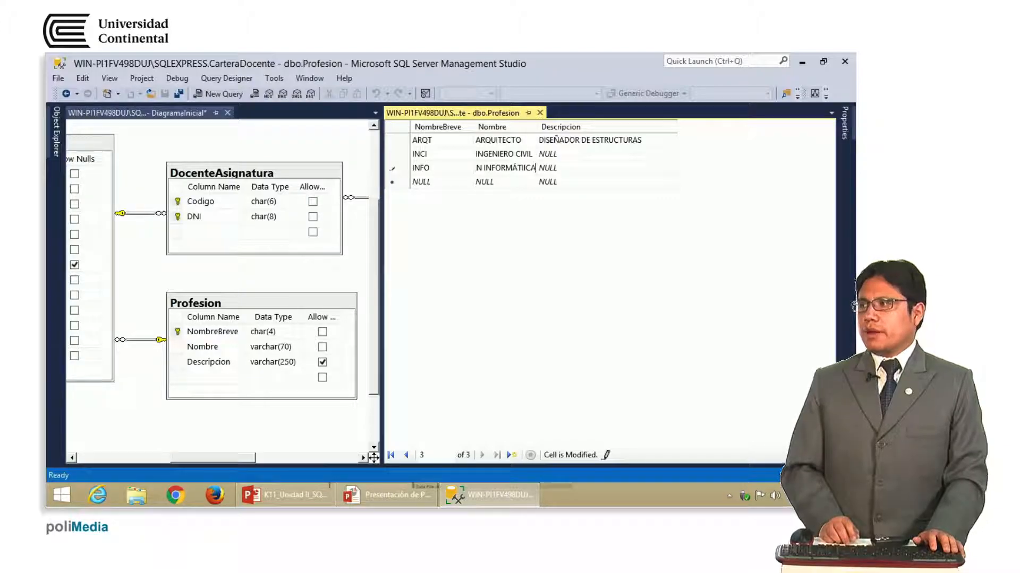
{"action": "key", "text": "Tab"}
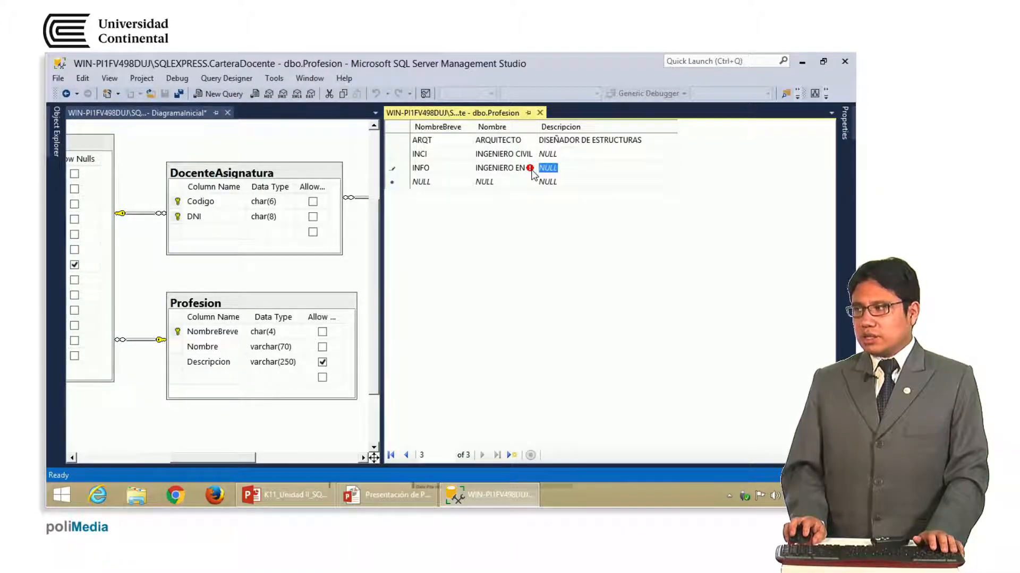
Clear the NULL from the INFO row's Descripcion and commit the INFO row
{"action": "mouse_move", "coordinate": [533, 173]}
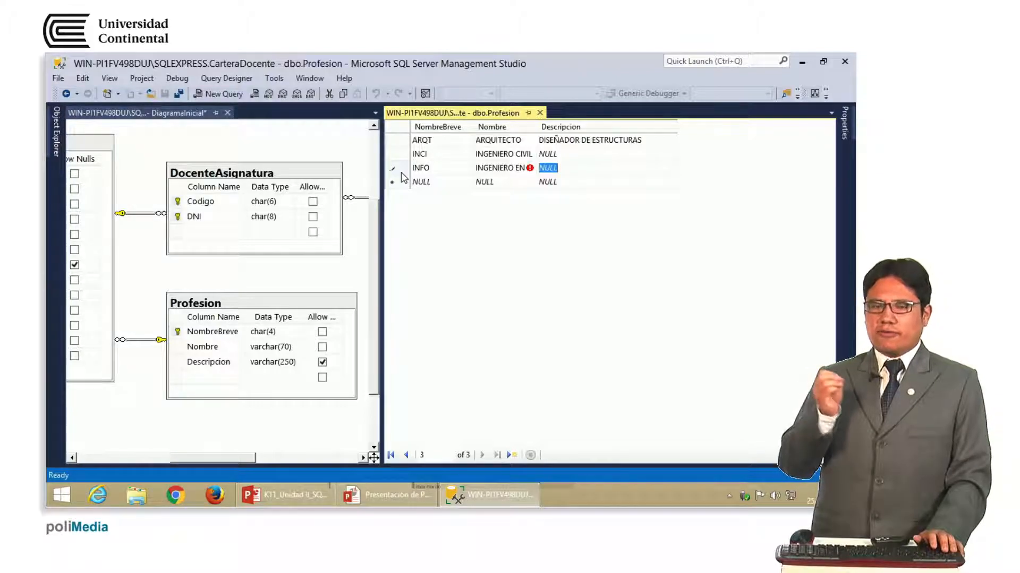
{"action": "key", "text": "BackSpace"}
{"action": "key", "text": "Return"}
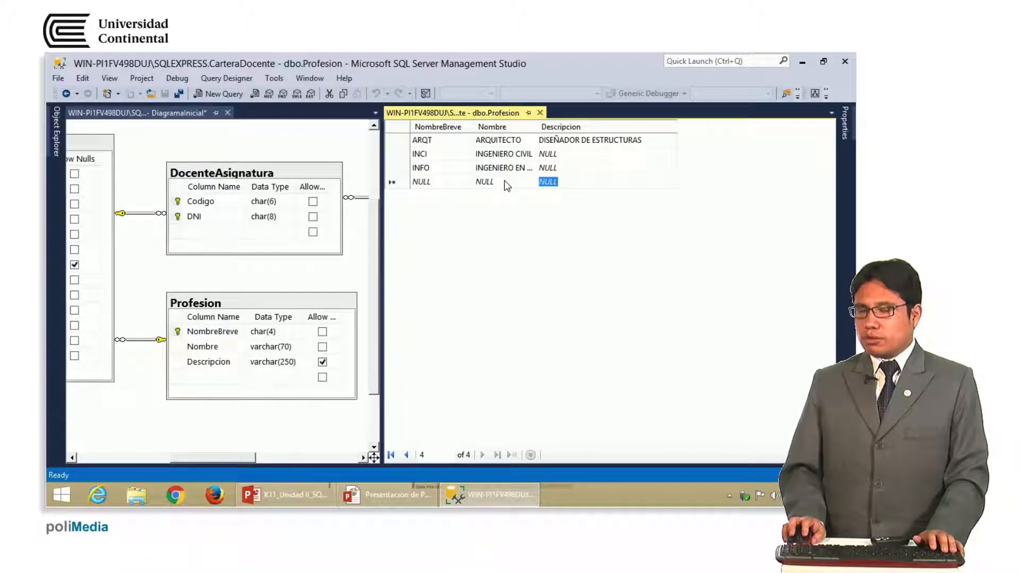
Drop the empty new row and verify ARQUITECTO, INGENIERO CIVIL and INGENIERO EN INFORMÁTICA values
{"action": "left_click", "coordinate": [419, 169]}
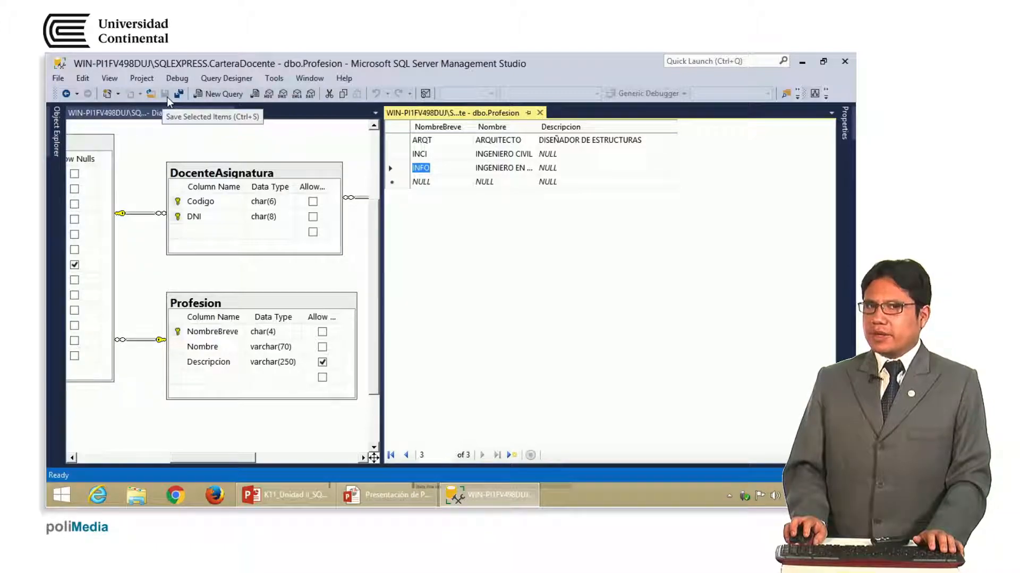
{"action": "left_click", "coordinate": [504, 140]}
{"action": "left_click", "coordinate": [504, 154]}
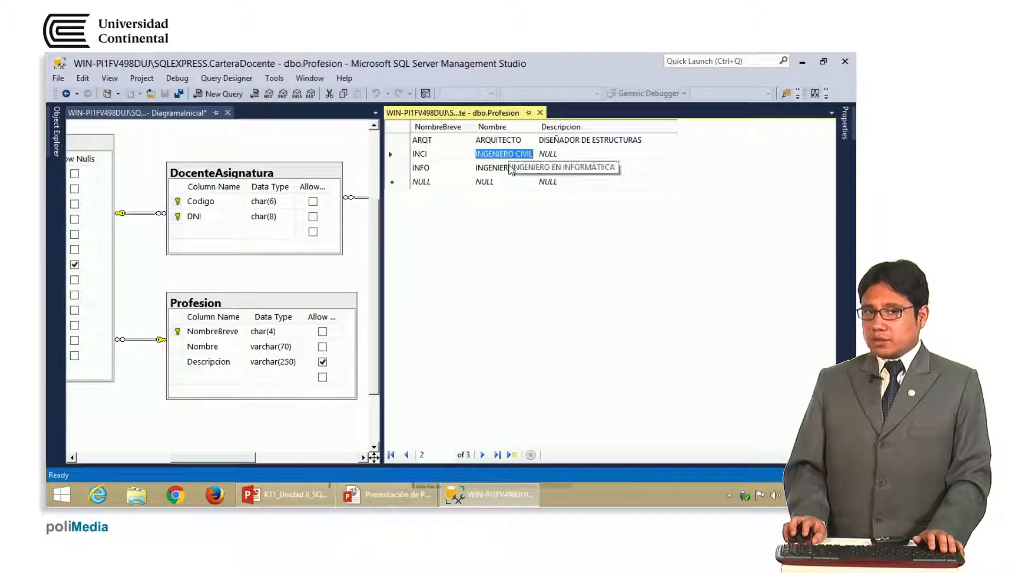
{"action": "left_click", "coordinate": [510, 168]}
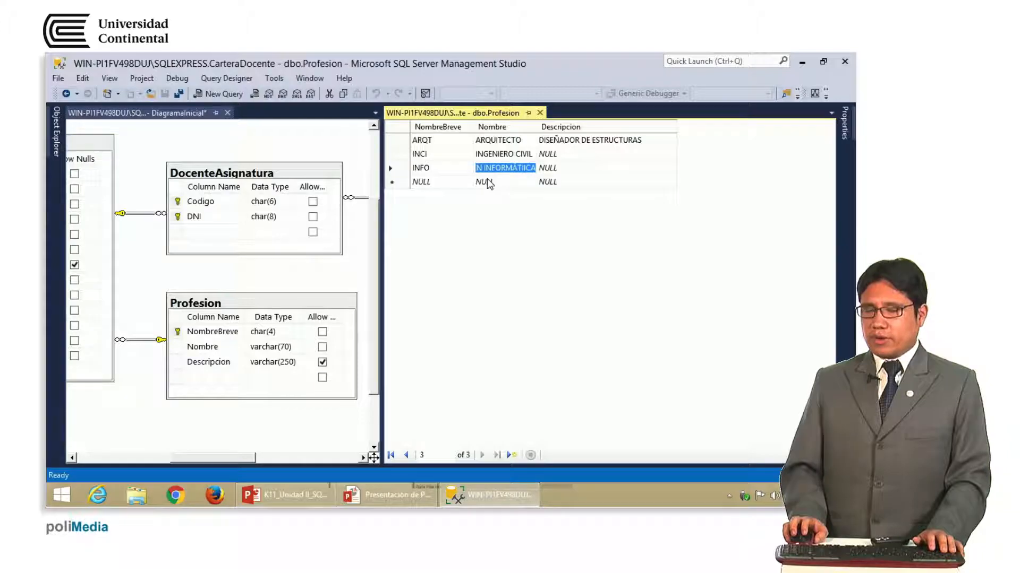
Close the dbo.Profesion grid, bring Docente into view, and mark the Profesion and Asignatura tables
{"action": "left_click", "coordinate": [540, 113]}
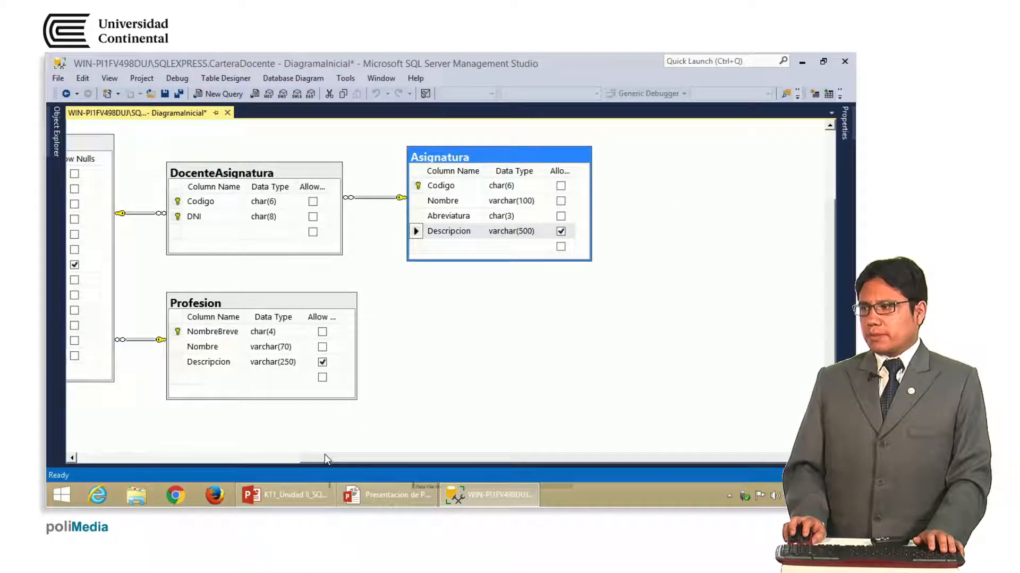
{"action": "left_click_drag", "start_coordinate": [309, 464], "coordinate": [153, 462]}
{"action": "left_click_drag", "start_coordinate": [420, 286], "coordinate": [555, 460]}
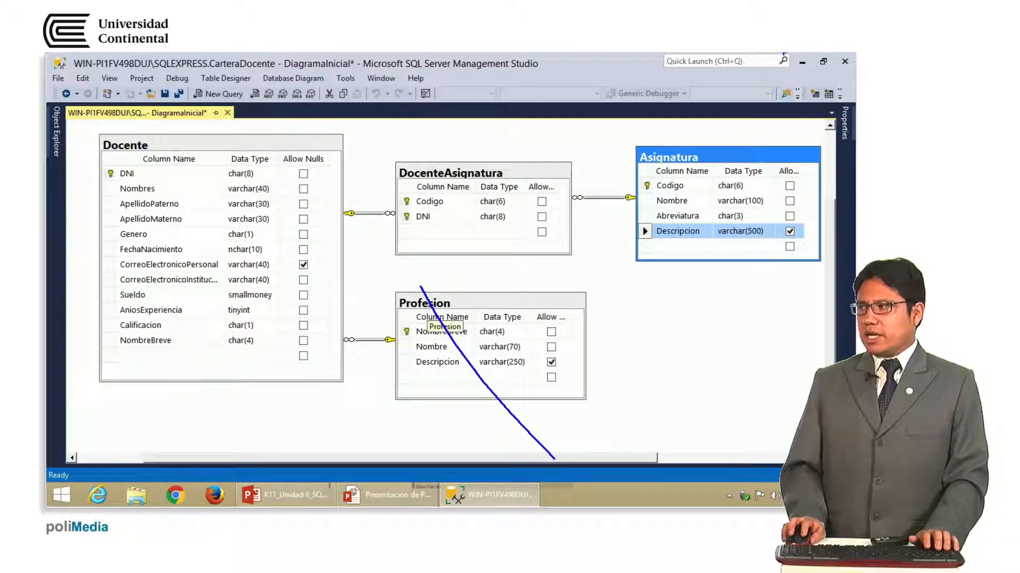
{"action": "left_click_drag", "start_coordinate": [663, 150], "coordinate": [743, 264]}
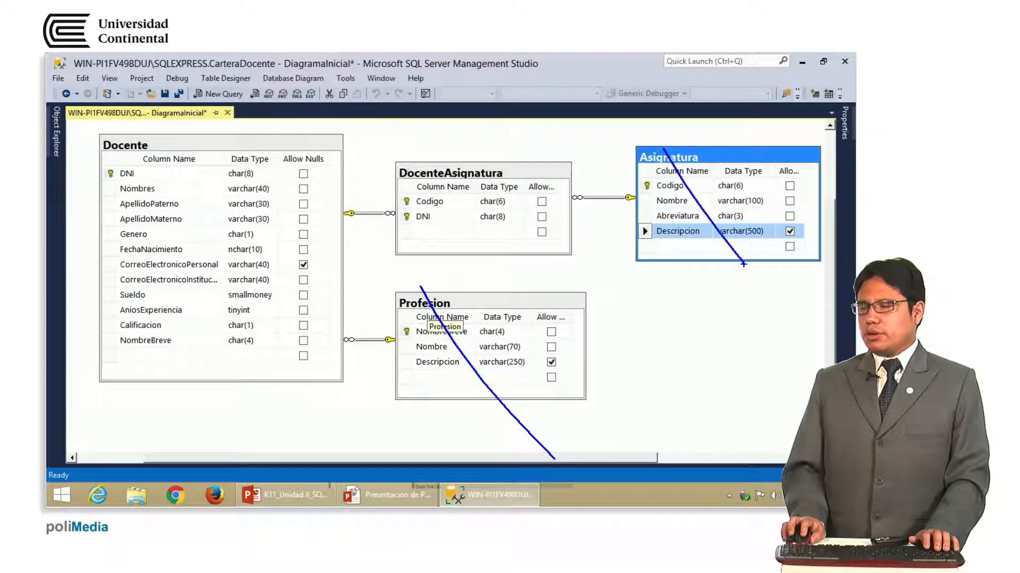
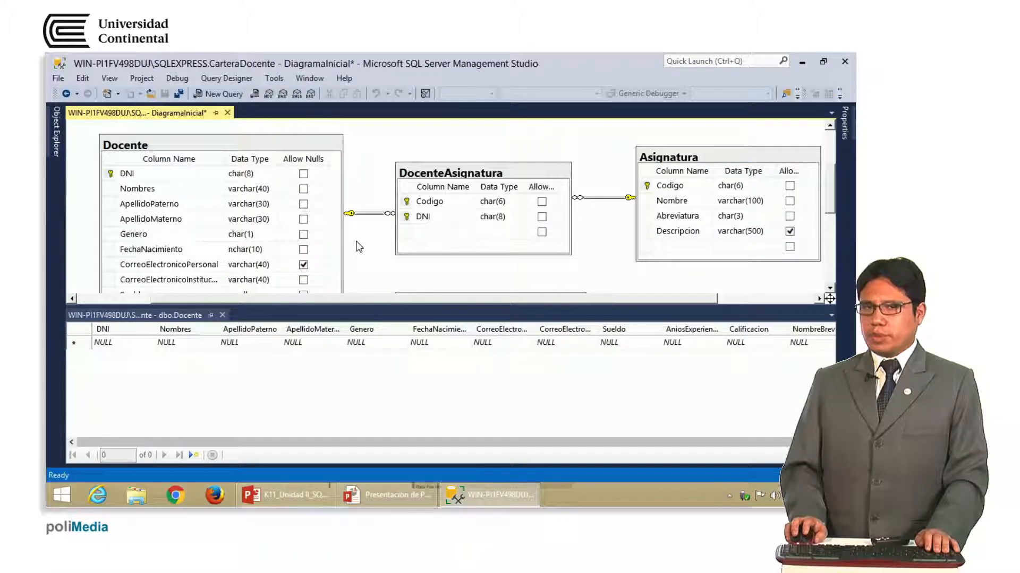
Start a new Docente row with the teacher's DNI and first name
{"action": "left_click", "coordinate": [121, 344]}
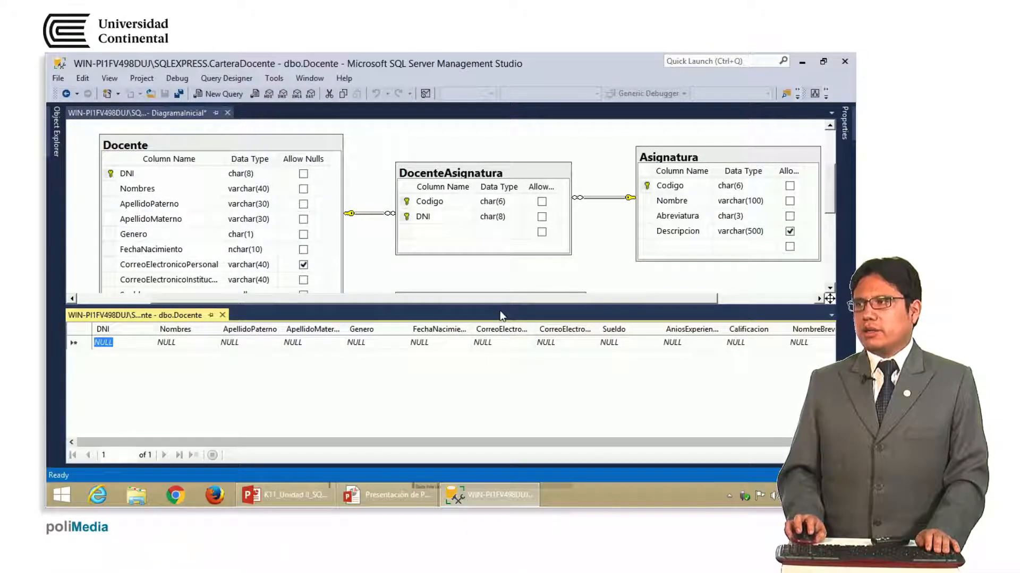
{"action": "left_click_drag", "start_coordinate": [831, 202], "coordinate": [833, 212]}
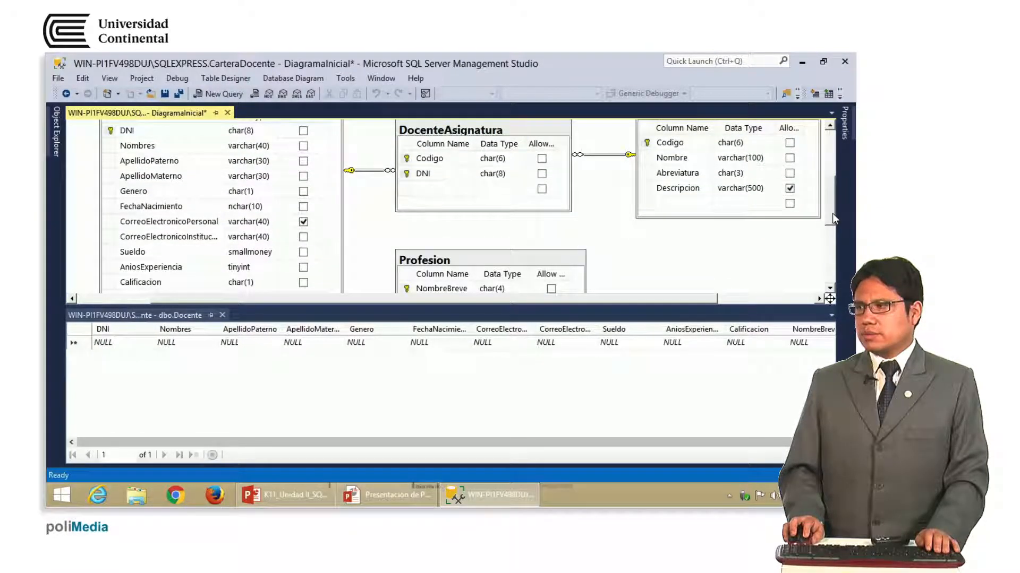
{"action": "left_click", "coordinate": [113, 344]}
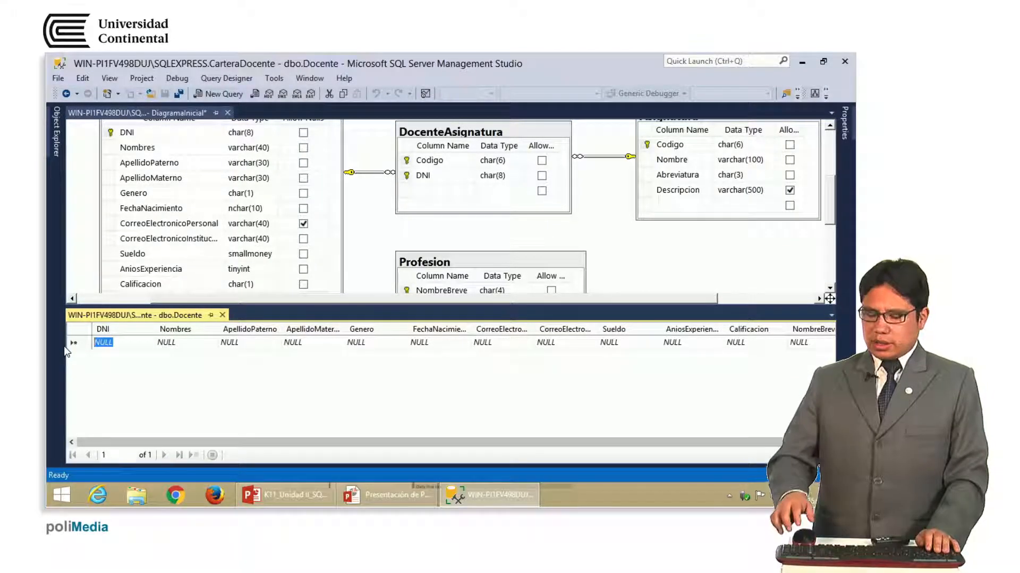
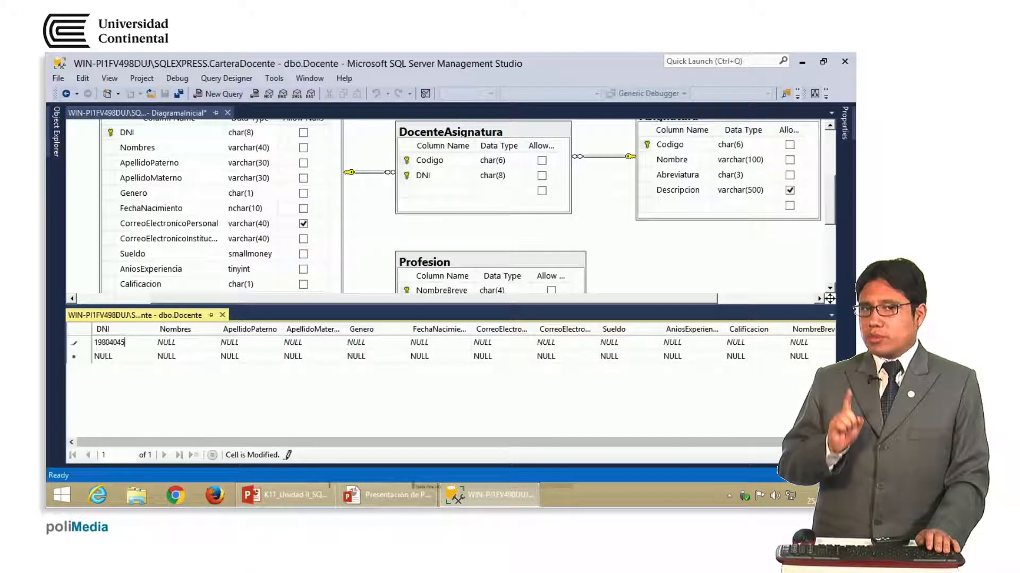
{"action": "key", "text": "Tab"}
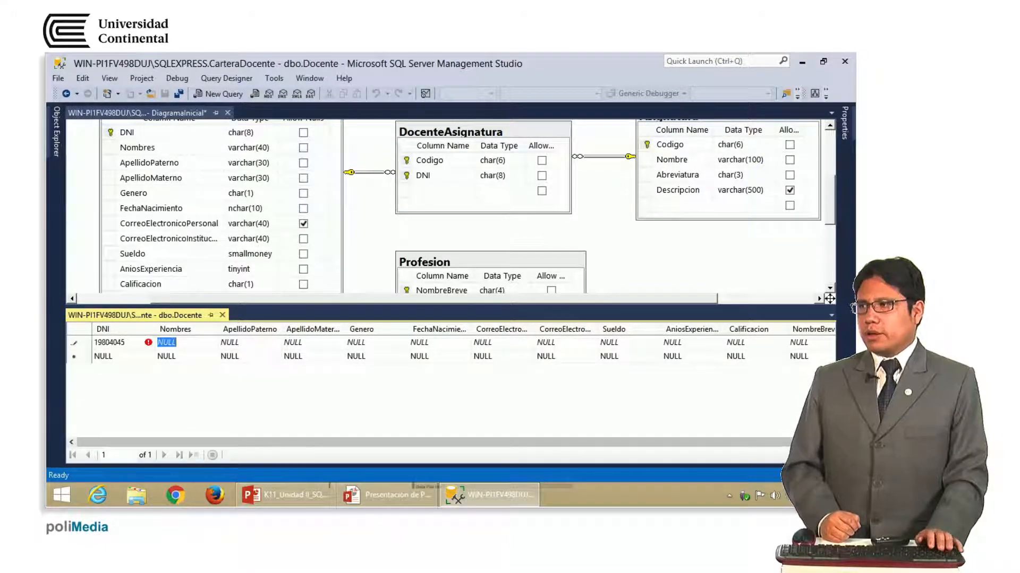
{"action": "key", "text": "Tab"}
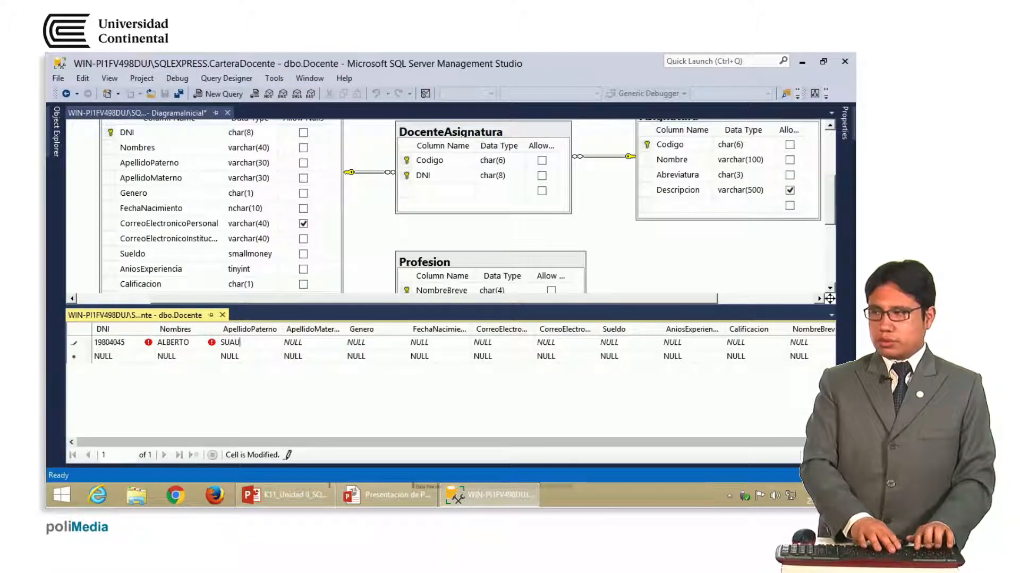
Fill in the teacher's two surnames, Genero M and a birth date beginning 05/05/
{"action": "key", "text": "Tab"}
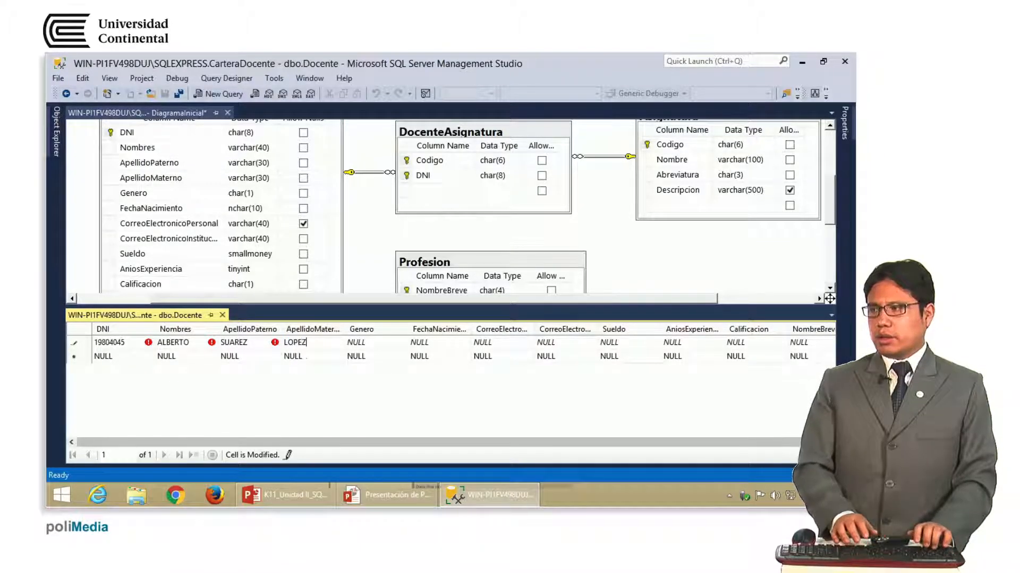
{"action": "key", "text": "Tab"}
{"action": "type", "text": "M"}
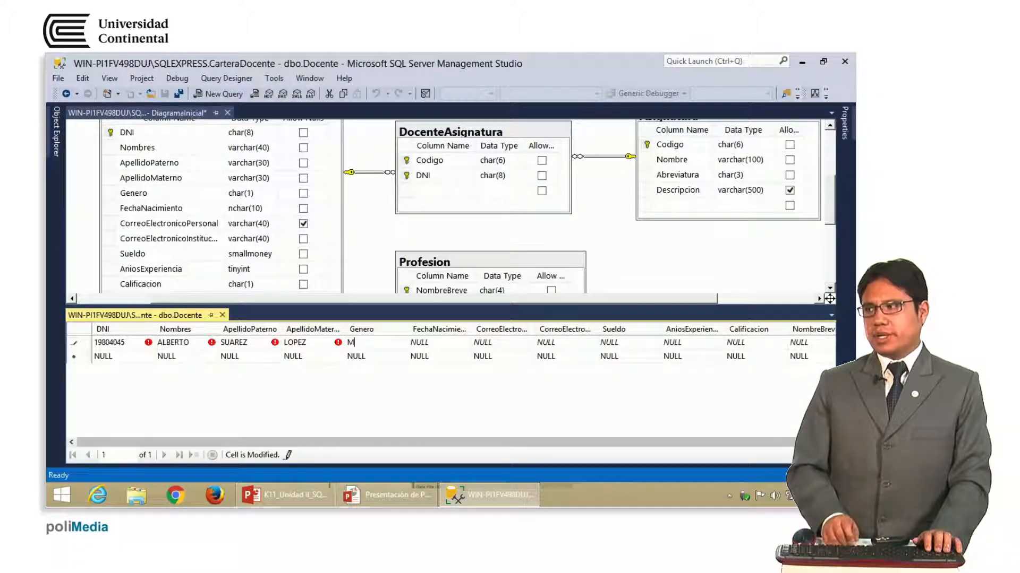
{"action": "key", "text": "Tab"}
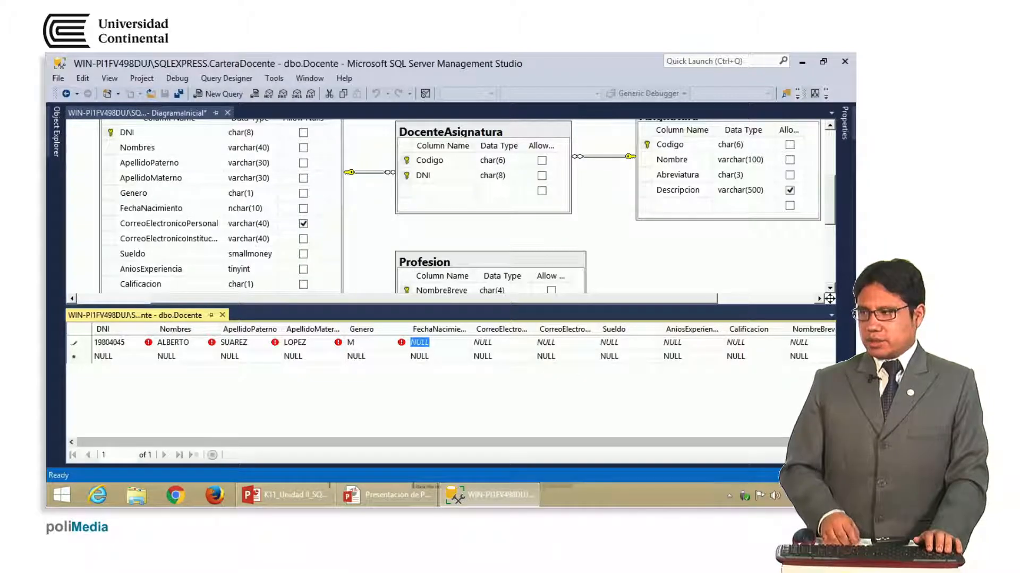
{"action": "type", "text": "05/05/1978"}
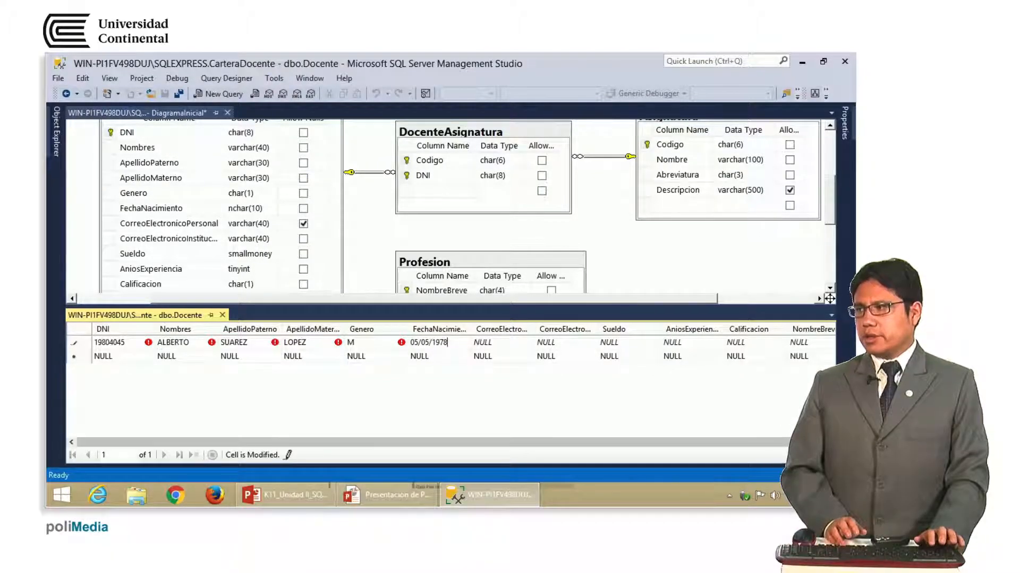
{"action": "key", "text": "Tab"}
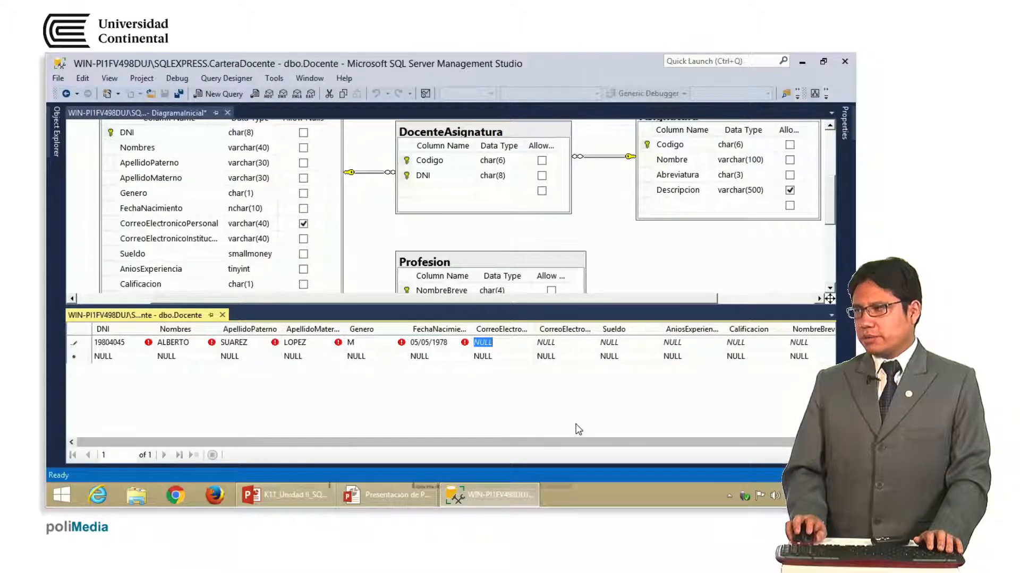
{"action": "left_click_drag", "start_coordinate": [530, 333], "coordinate": [559, 334]}
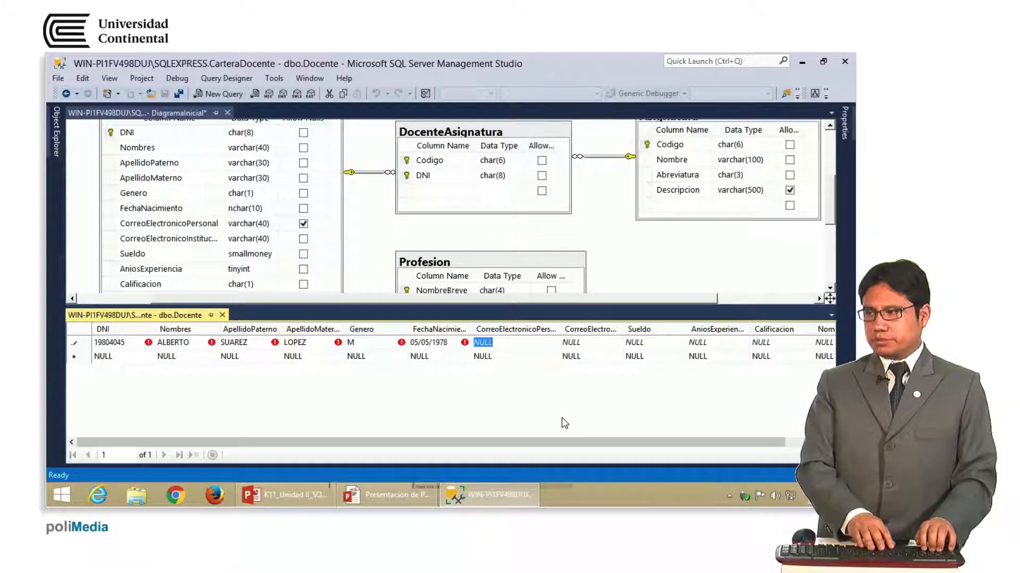
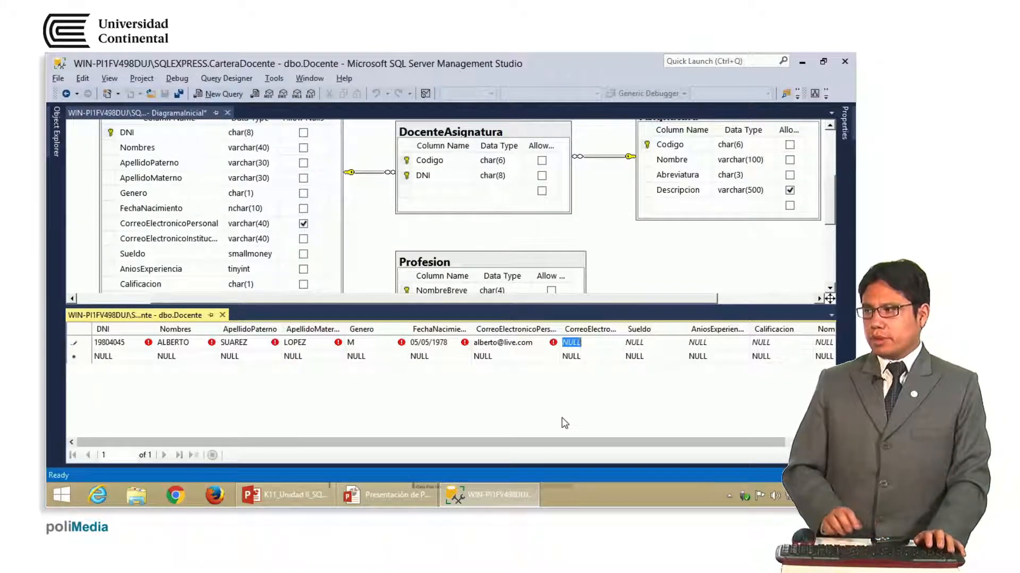
Enter the teacher's personal and institutional e-mail addresses
{"action": "key", "text": "Tab"}
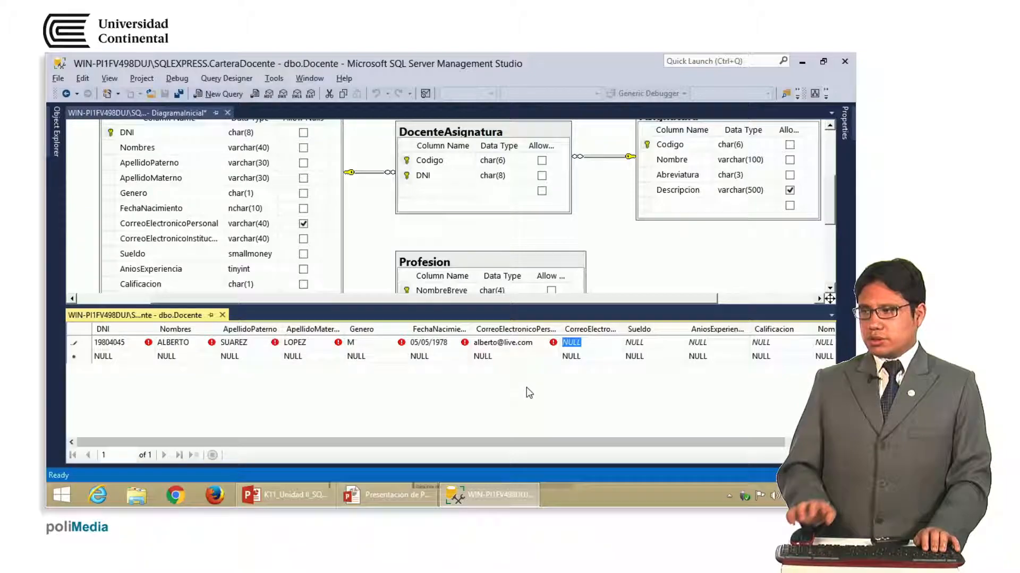
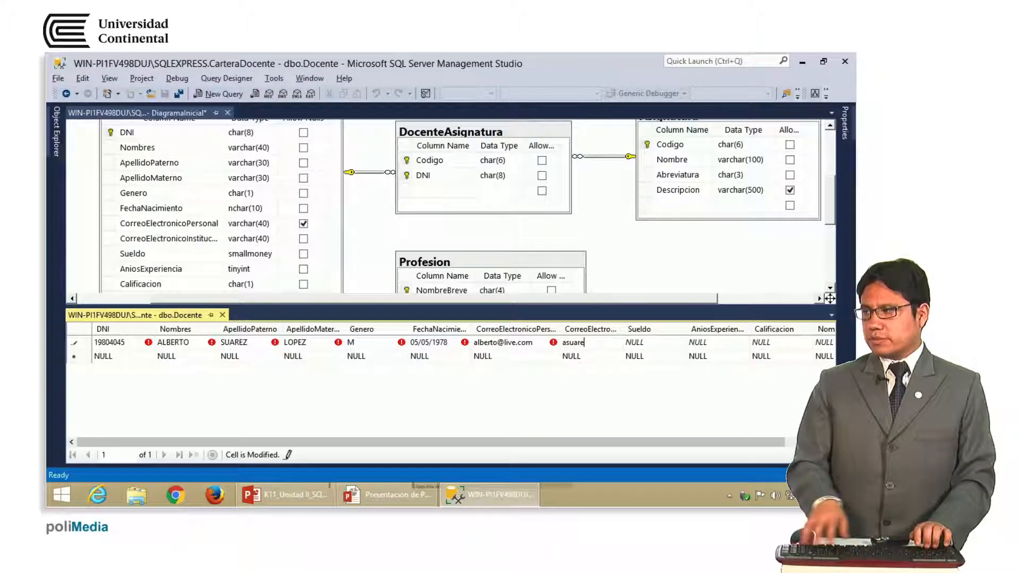
{"action": "key", "text": "Tab"}
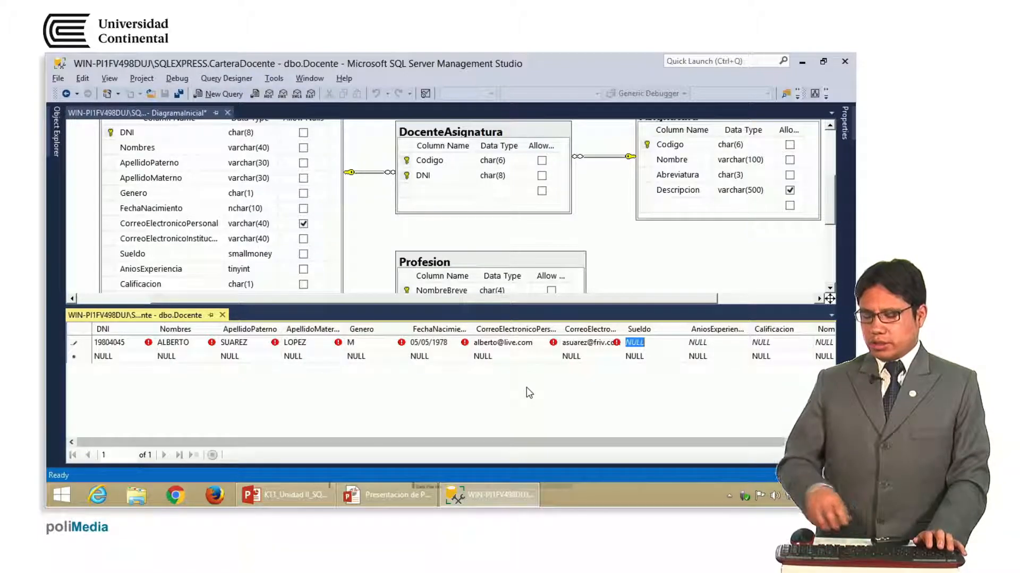
Set Sueldo 1500, AniosExperiencia 7 and Calificacion B in the new Docente row
{"action": "type", "text": "1500"}
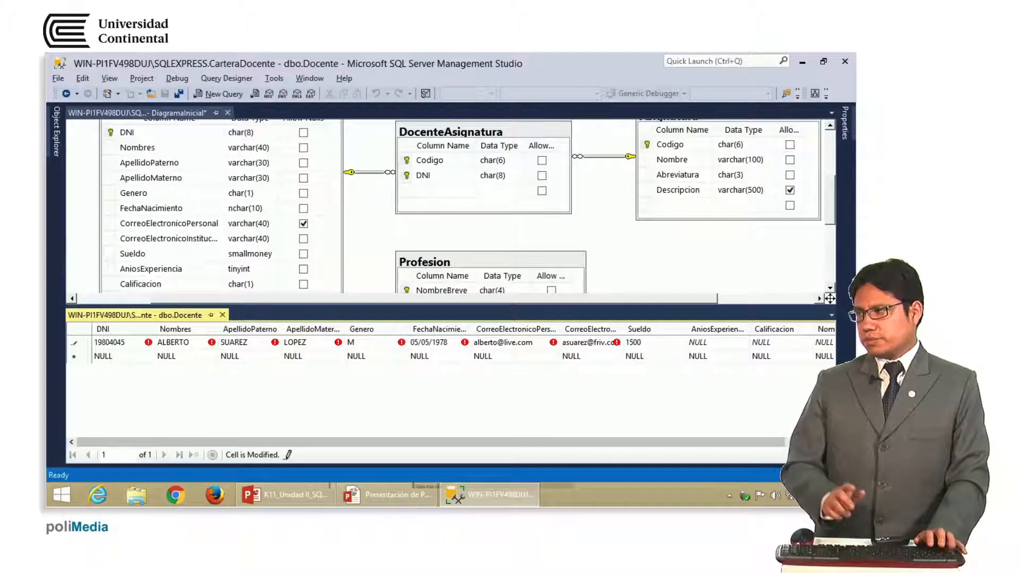
{"action": "key", "text": "Tab"}
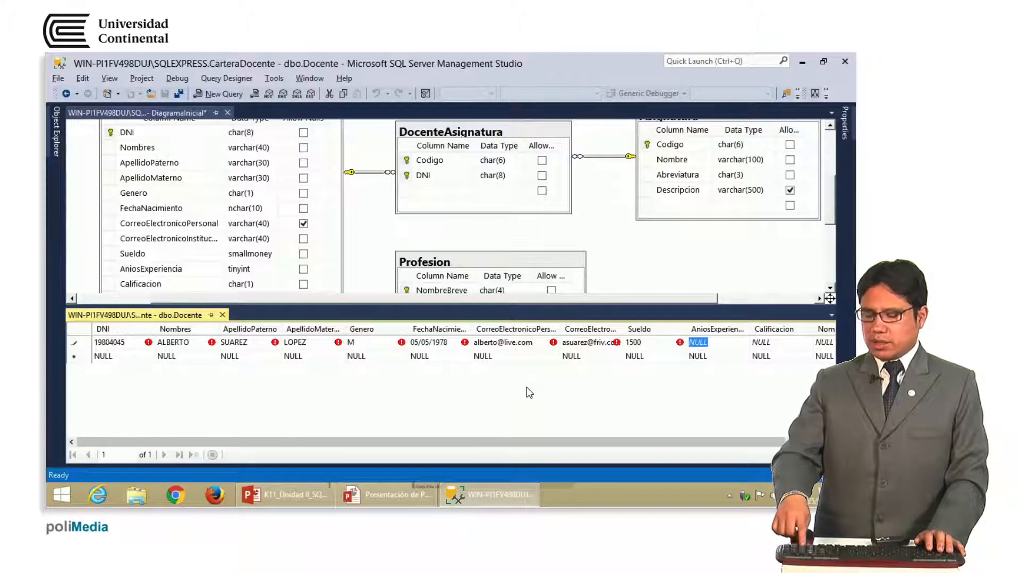
{"action": "type", "text": "7"}
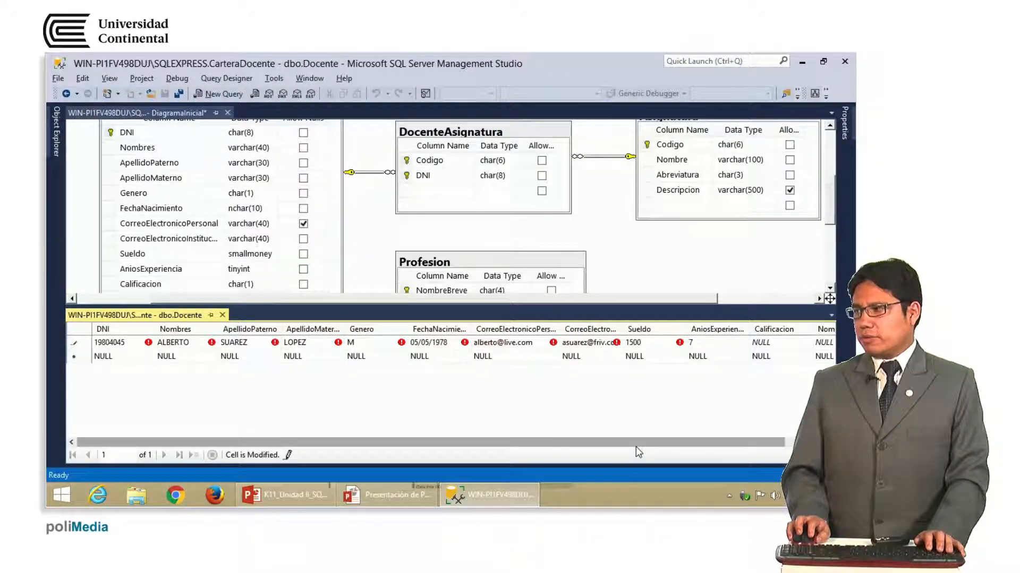
{"action": "left_click_drag", "start_coordinate": [635, 445], "coordinate": [656, 446]}
{"action": "key", "text": "Tab"}
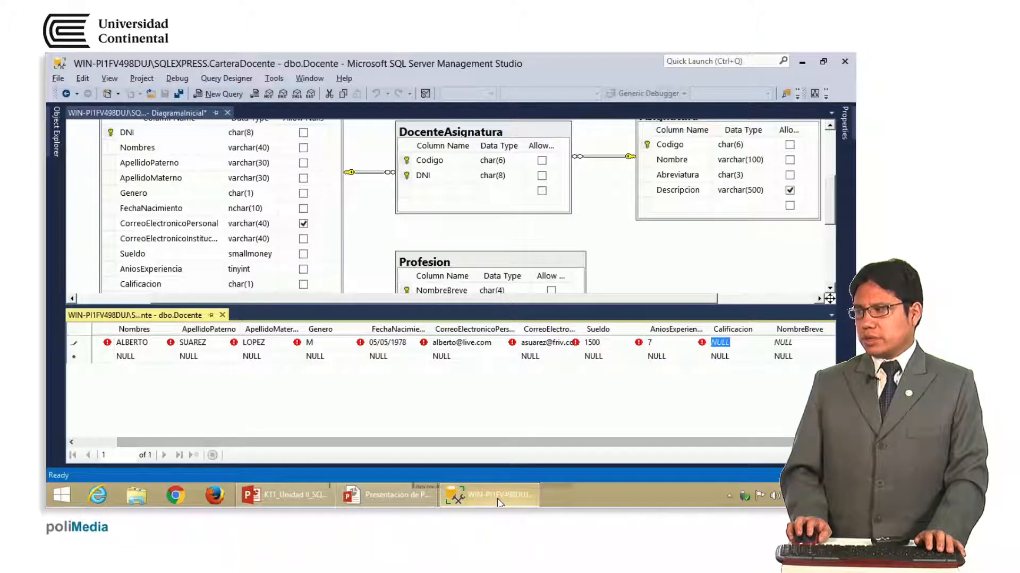
{"action": "mouse_move", "coordinate": [498, 502]}
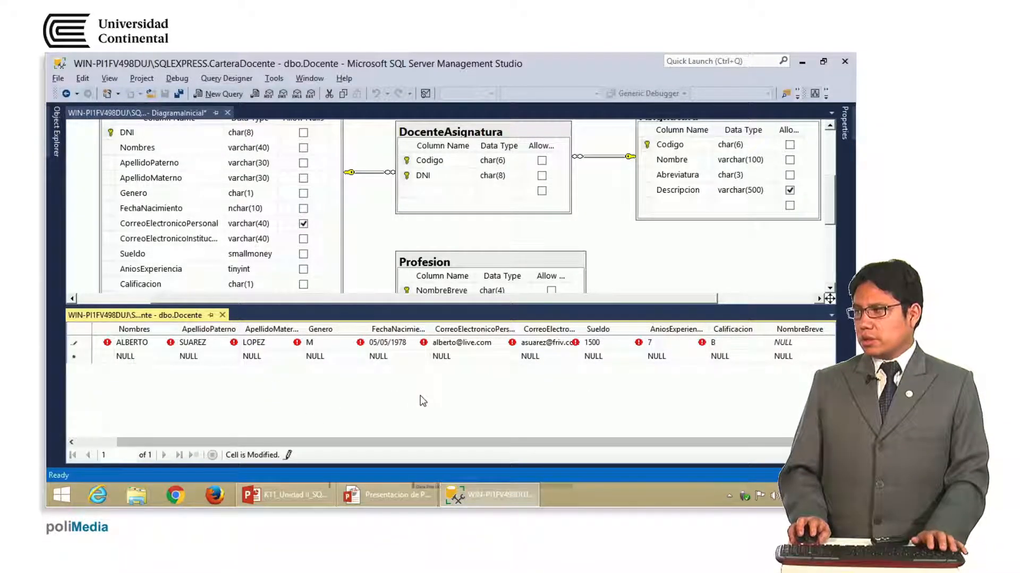
{"action": "type", "text": "B"}
{"action": "key", "text": "Tab"}
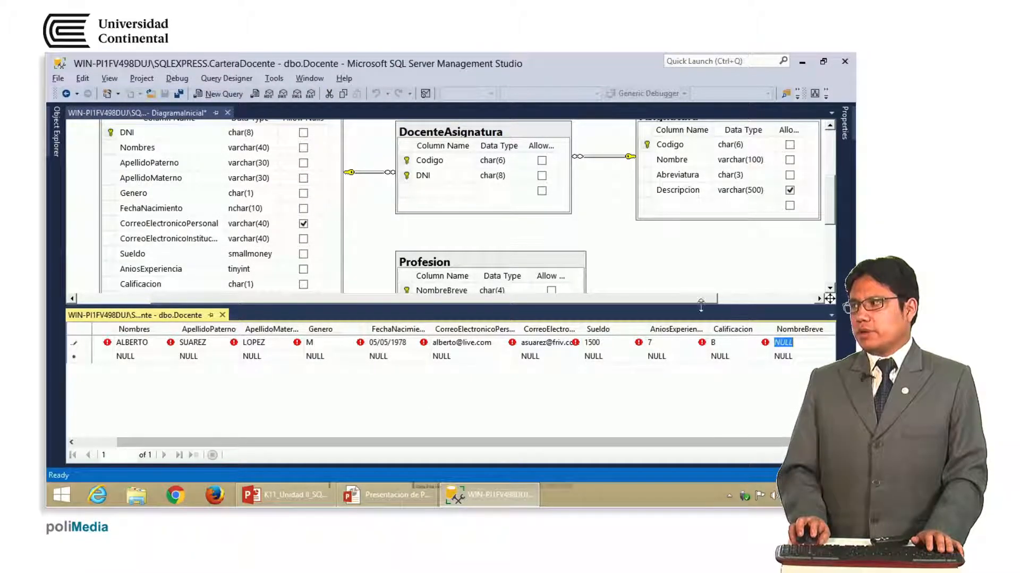
{"action": "left_click_drag", "start_coordinate": [685, 305], "coordinate": [685, 364]}
Return to the DiagramaInicial diagram and scroll to Profesion's link with Docente's NombreBreve
{"action": "left_click", "coordinate": [545, 323]}
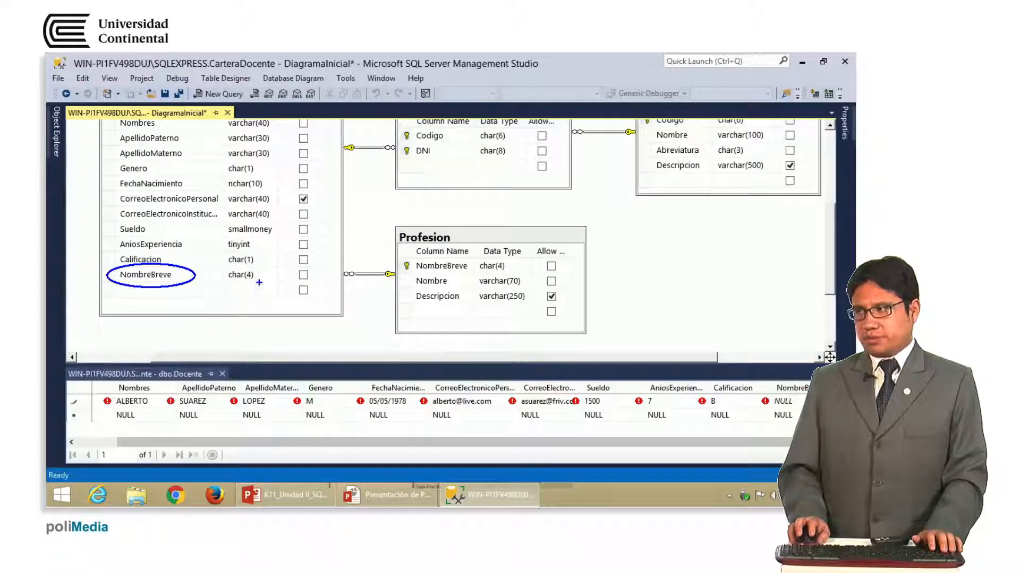
{"action": "left_click_drag", "start_coordinate": [398, 267], "coordinate": [197, 268]}
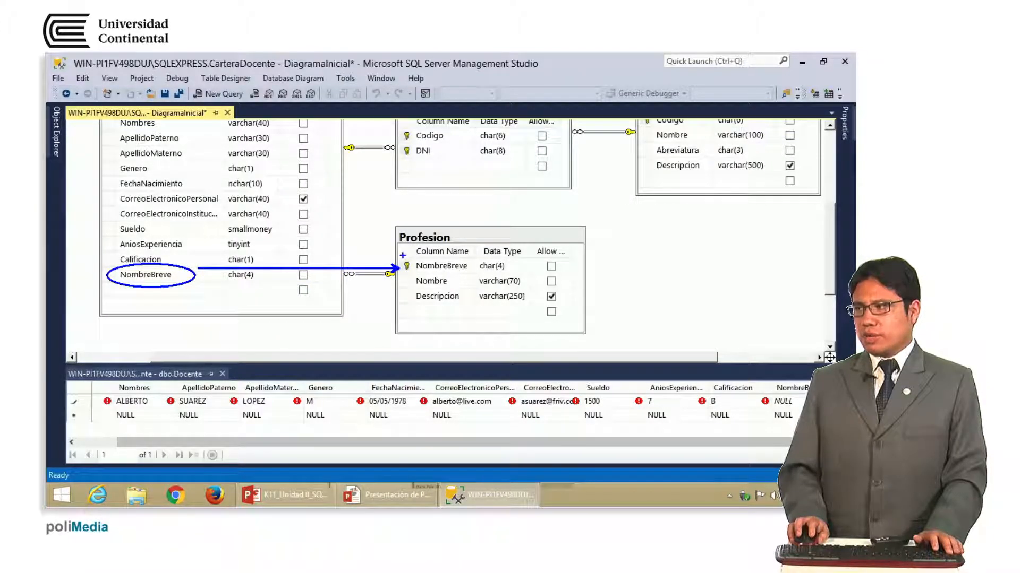
{"action": "mouse_move", "coordinate": [454, 255]}
{"action": "left_mouse_down"}
{"action": "mouse_move", "coordinate": [425, 275]}
{"action": "mouse_move", "coordinate": [490, 219]}
{"action": "left_mouse_up"}
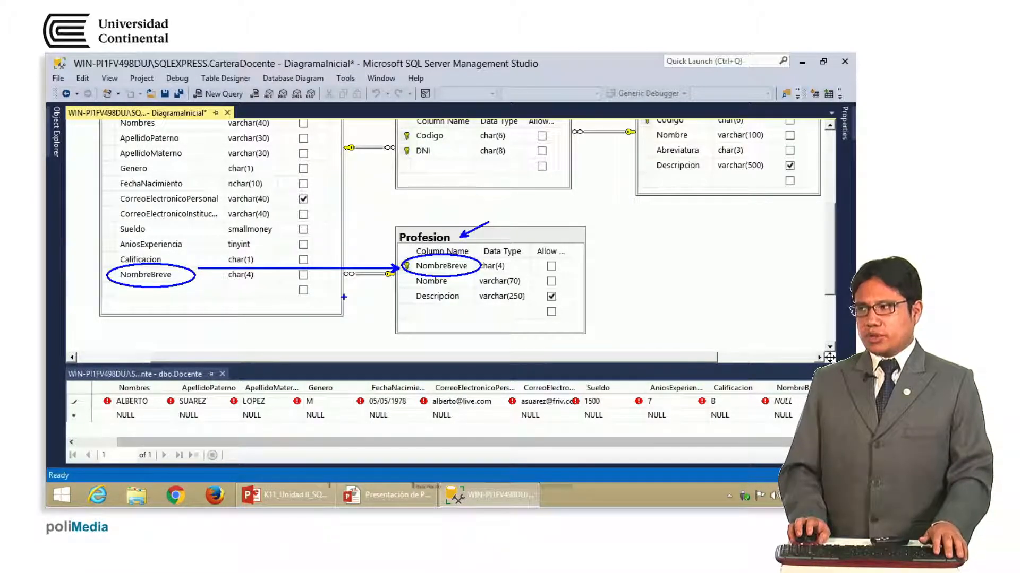
{"action": "key", "text": "Escape"}
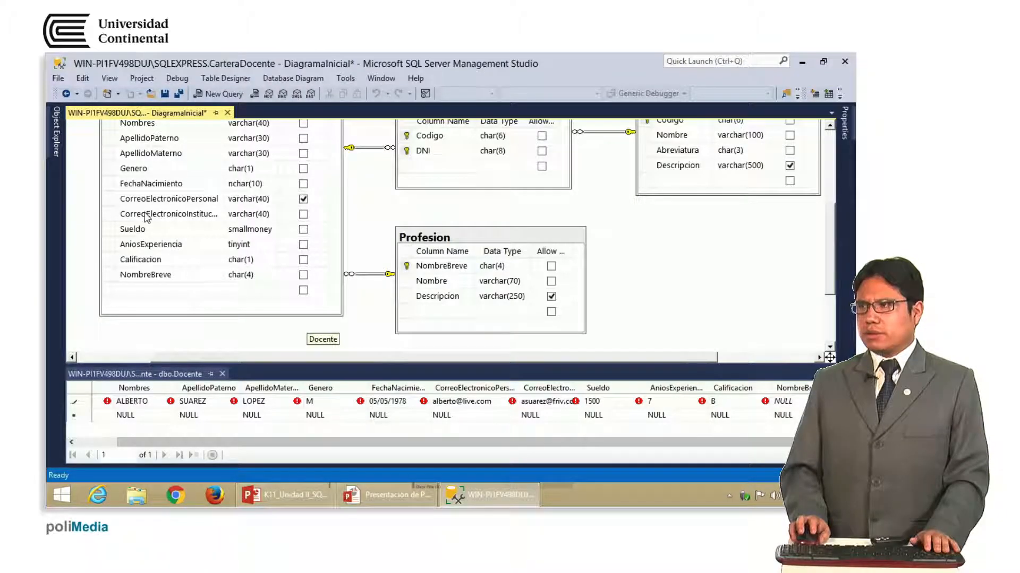
Open dbo.Profesion with Edit Top 200 Rows beside the Docente grid
{"action": "left_click", "coordinate": [51, 138]}
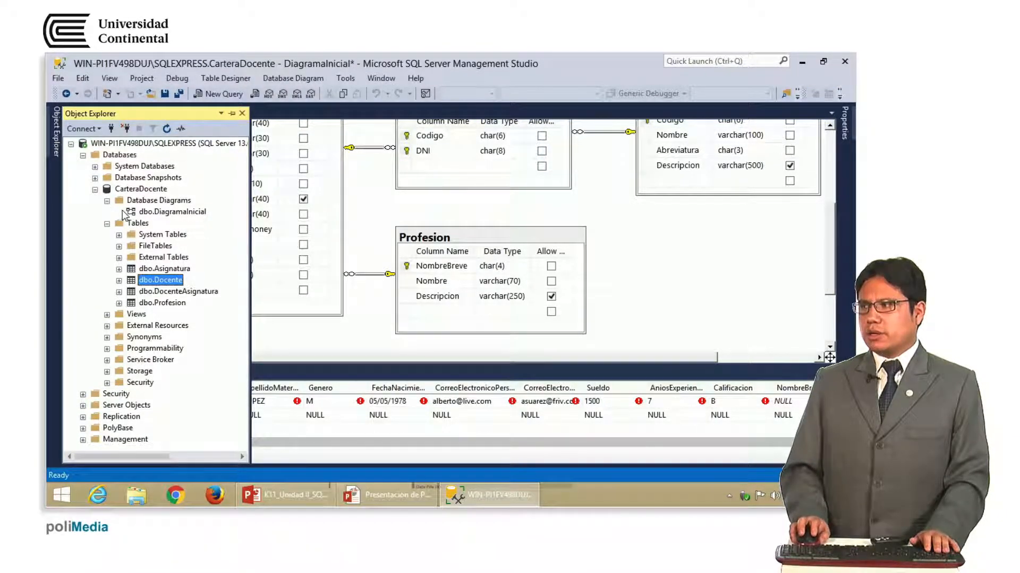
{"action": "right_click", "coordinate": [178, 304]}
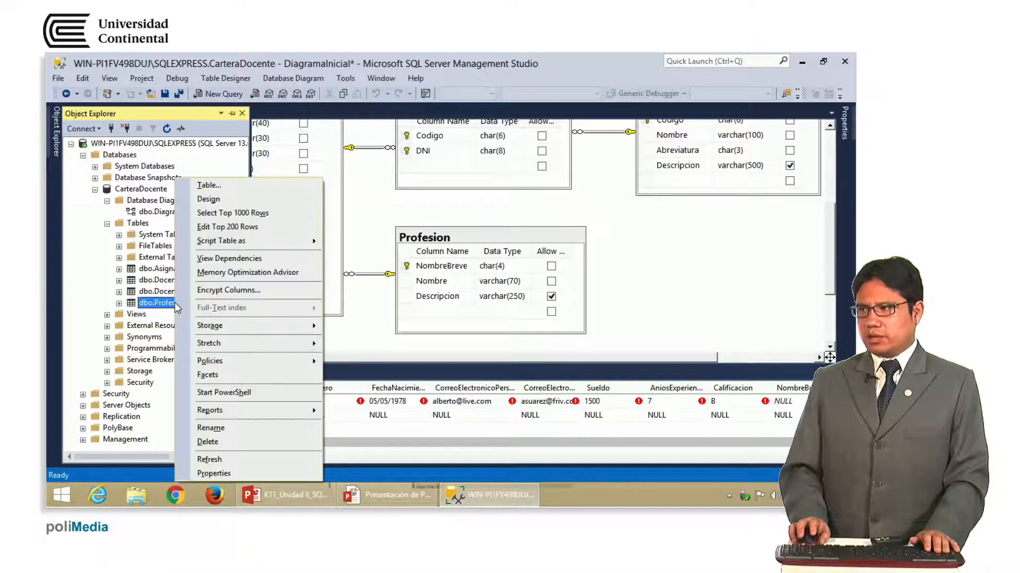
{"action": "left_click", "coordinate": [254, 228]}
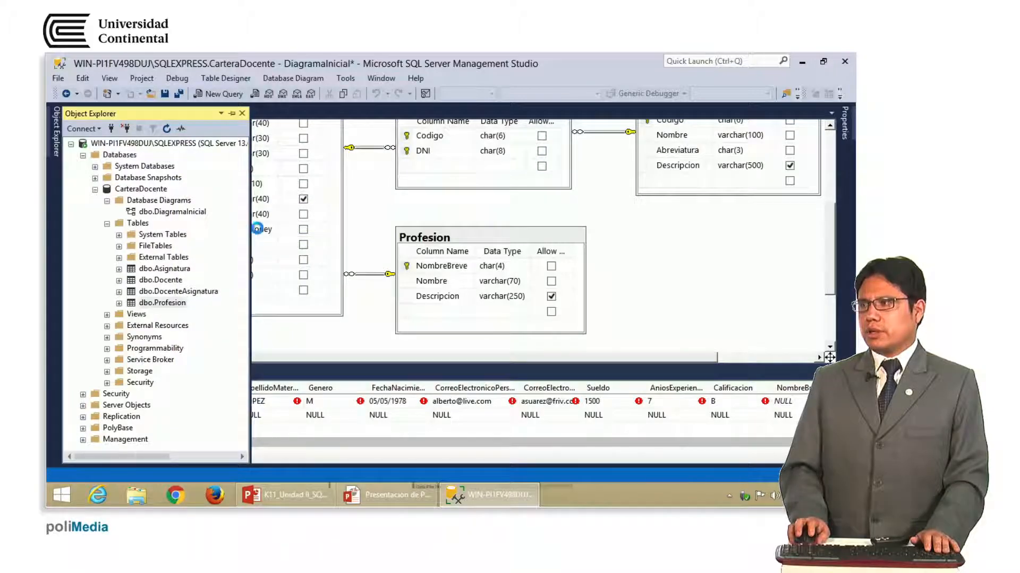
{"action": "left_click_drag", "start_coordinate": [283, 365], "coordinate": [284, 229]}
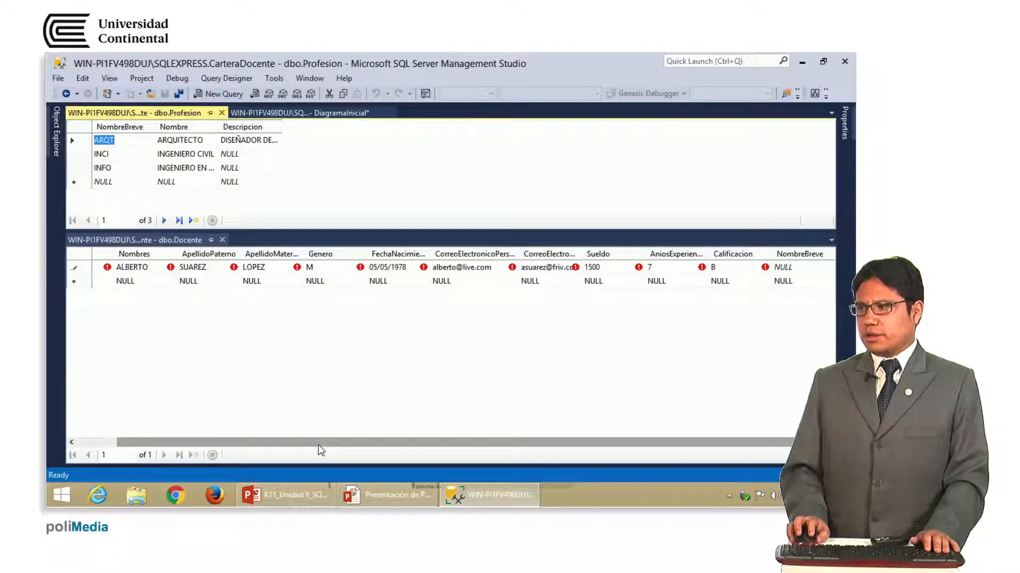
{"action": "left_click", "coordinate": [354, 445]}
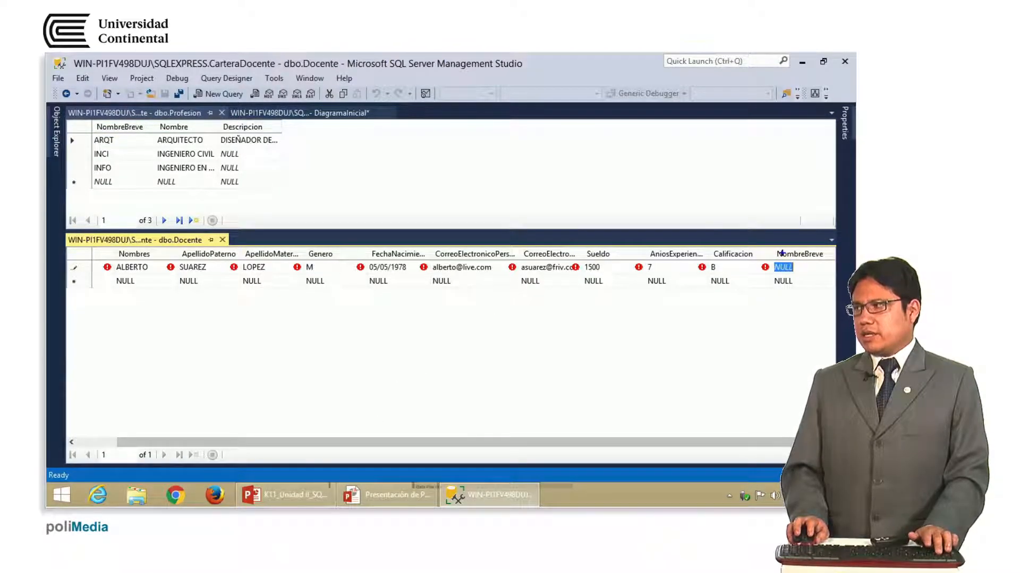
{"action": "mouse_move", "coordinate": [766, 269]}
{"action": "left_mouse_down"}
{"action": "mouse_move", "coordinate": [812, 242]}
{"action": "mouse_move", "coordinate": [758, 269]}
{"action": "mouse_move", "coordinate": [160, 173]}
{"action": "left_mouse_up"}
{"action": "mouse_move", "coordinate": [154, 121]}
{"action": "left_mouse_down"}
{"action": "mouse_move", "coordinate": [91, 196]}
{"action": "mouse_move", "coordinate": [165, 160]}
{"action": "left_mouse_up"}
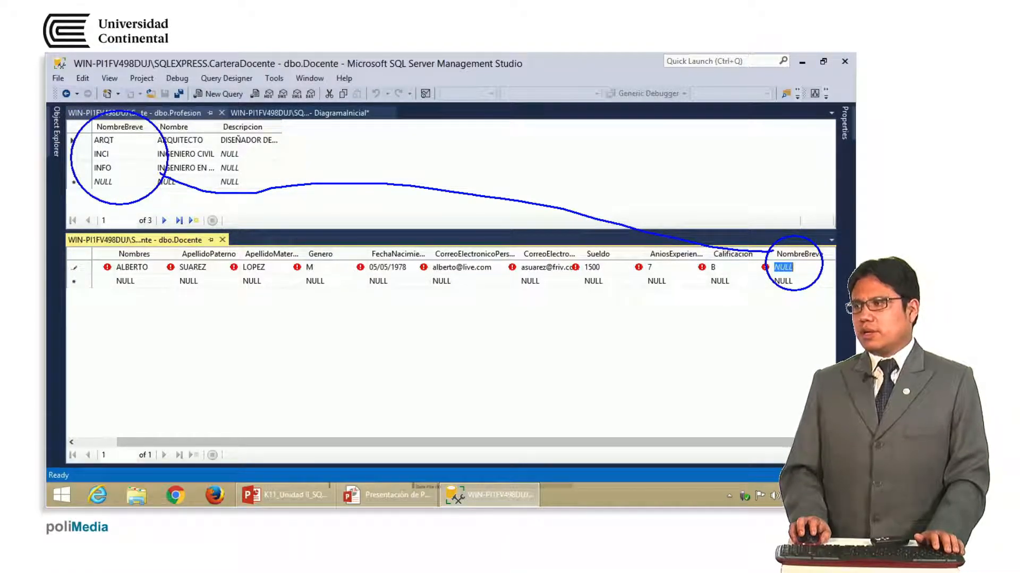
{"action": "key", "text": "Escape"}
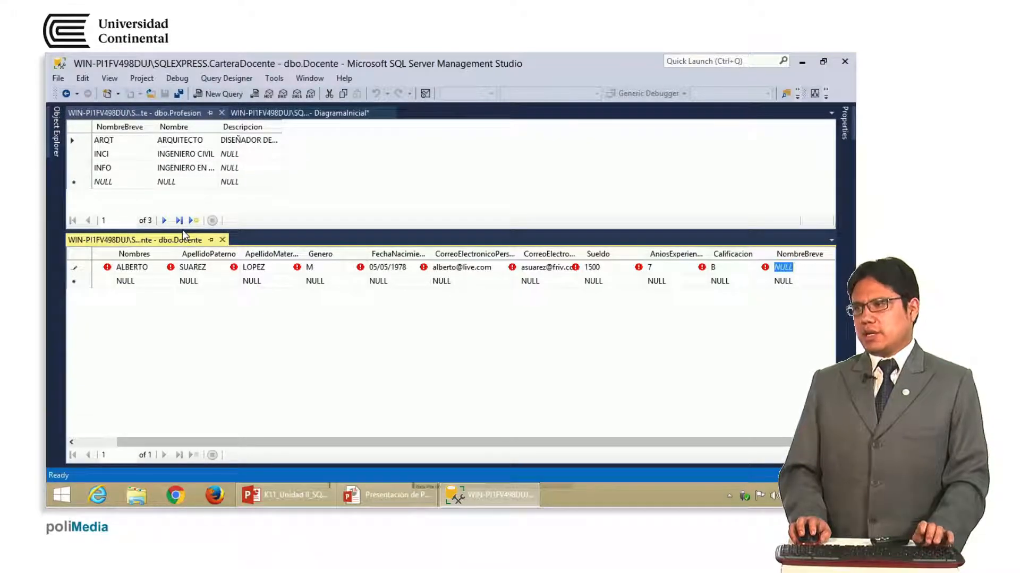
Copy the INFO profession code from the Profesion grid
{"action": "left_click", "coordinate": [114, 141]}
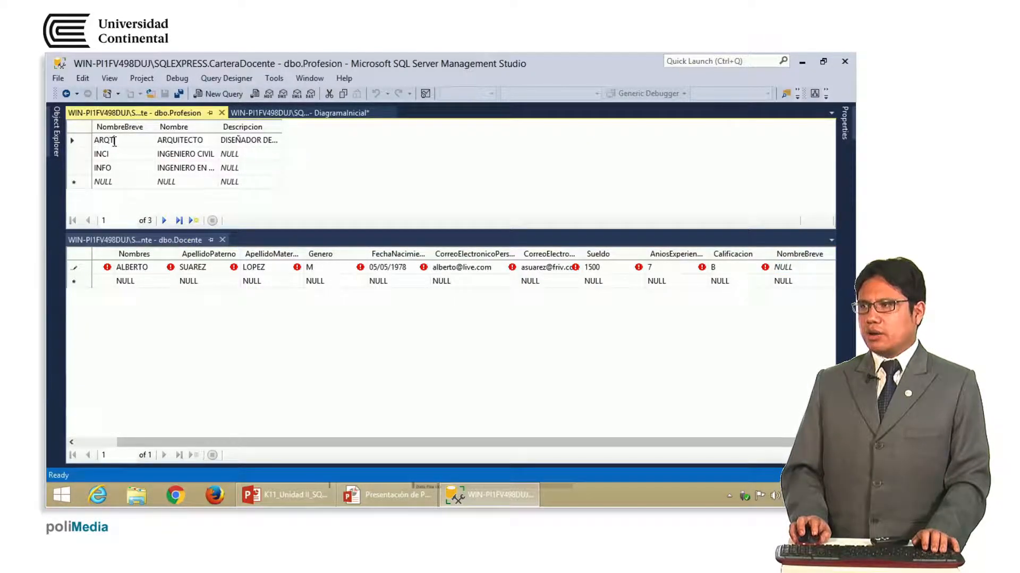
{"action": "left_click", "coordinate": [104, 168]}
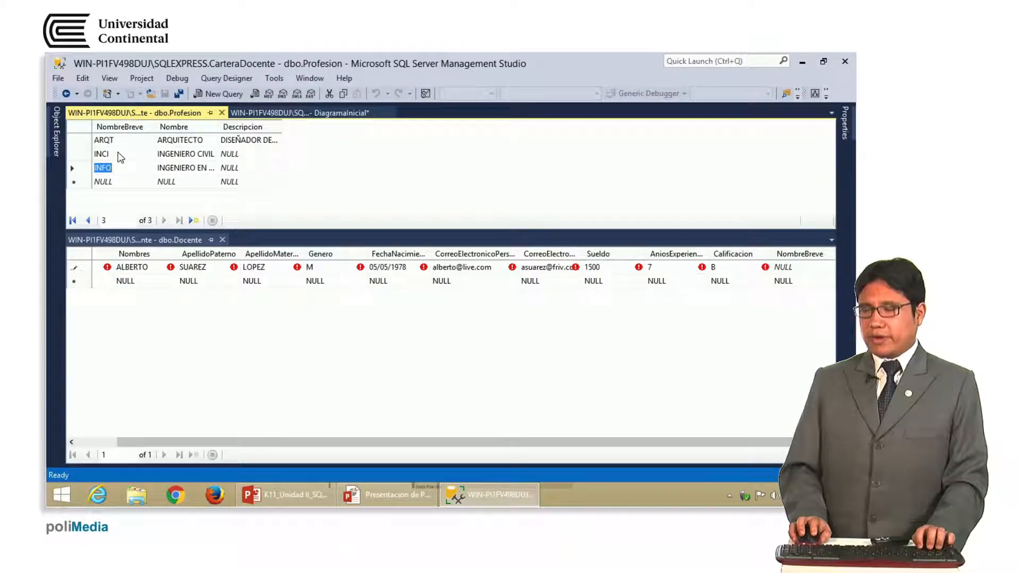
{"action": "left_click", "coordinate": [119, 156]}
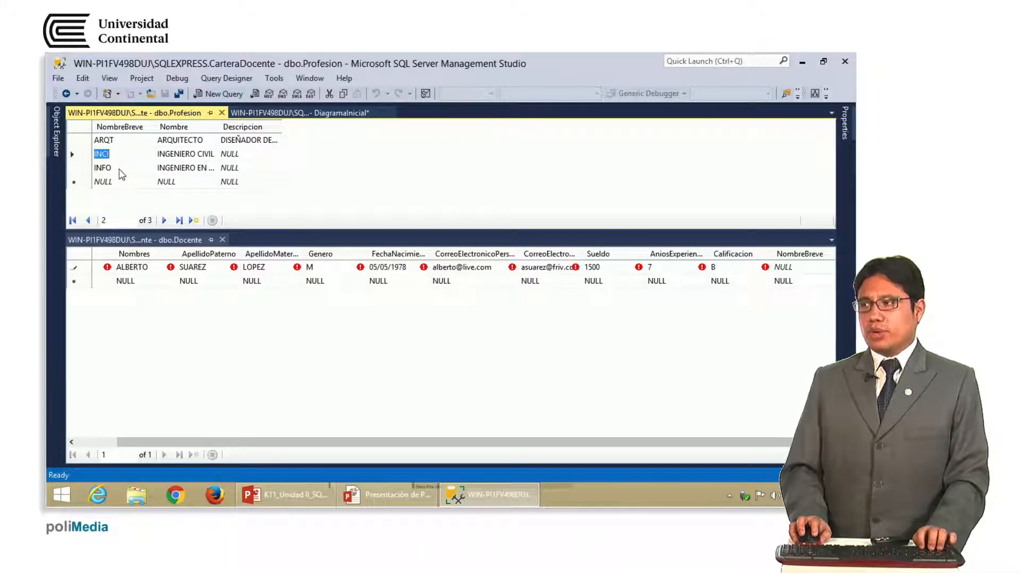
{"action": "left_click", "coordinate": [119, 169]}
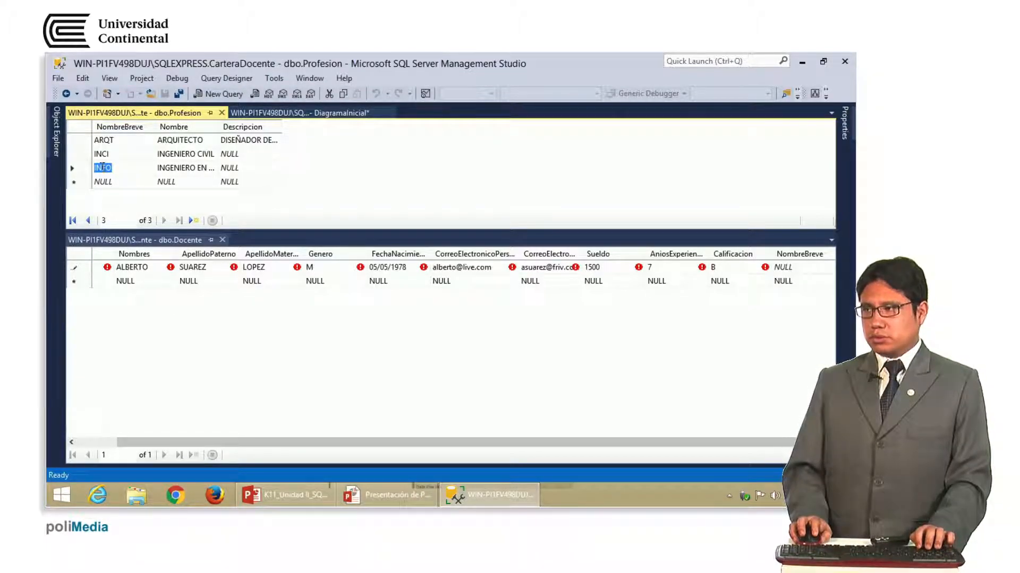
{"action": "right_click", "coordinate": [101, 169]}
{"action": "left_click", "coordinate": [153, 207]}
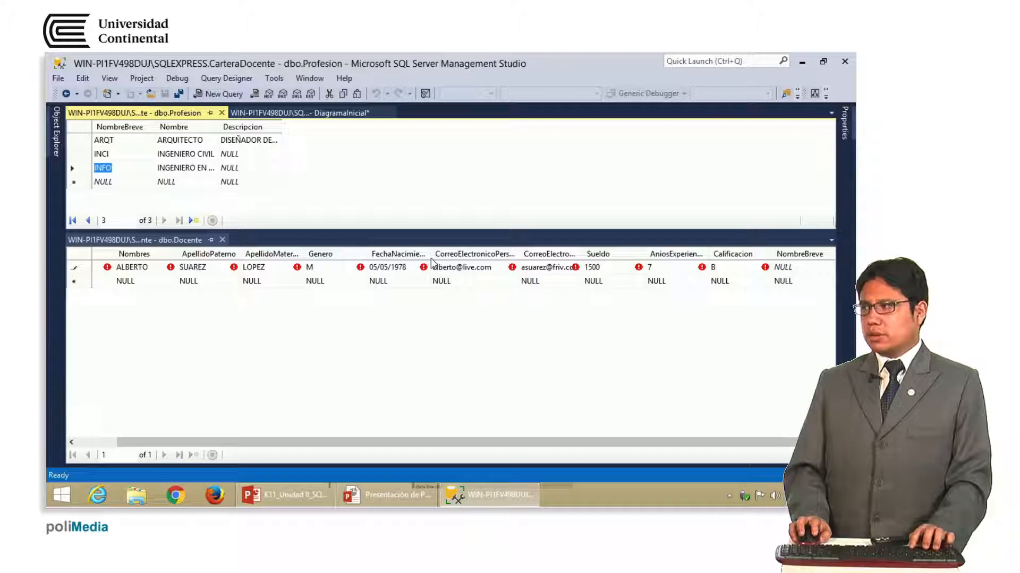
{"action": "left_click", "coordinate": [788, 268]}
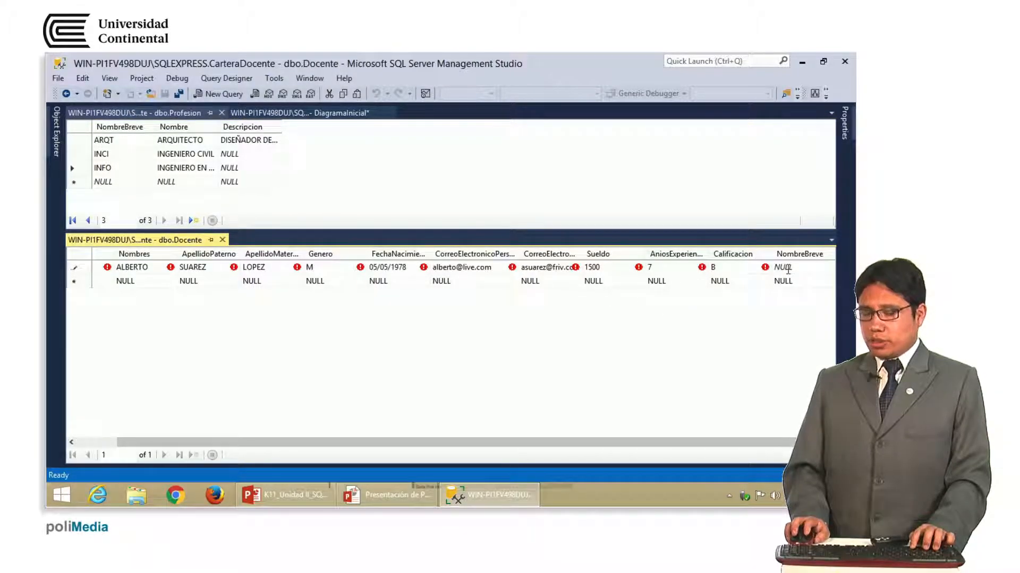
Save the teacher's row with NombreBreve INFO
{"action": "double_click", "coordinate": [788, 268]}
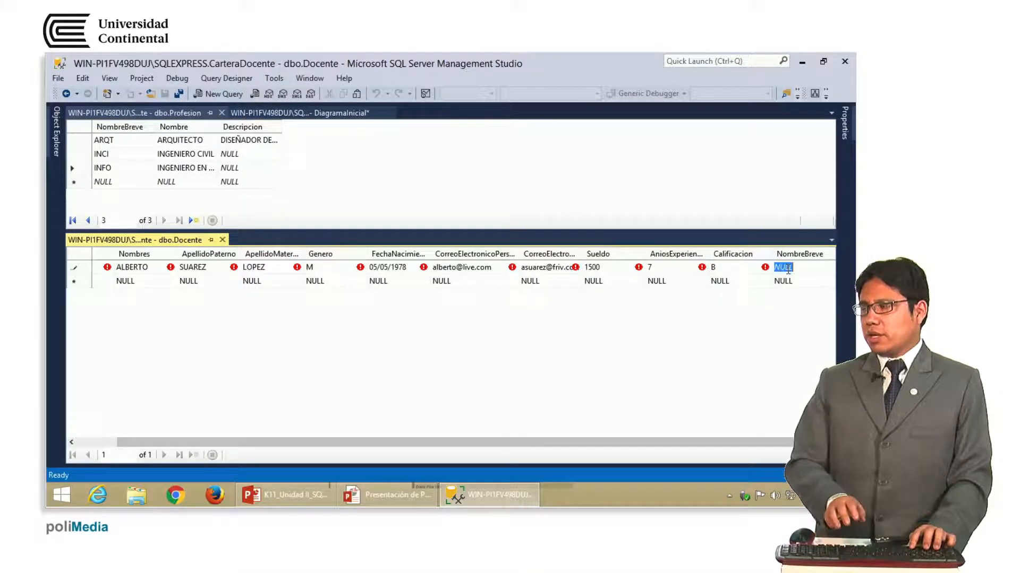
{"action": "type", "text": "INFO"}
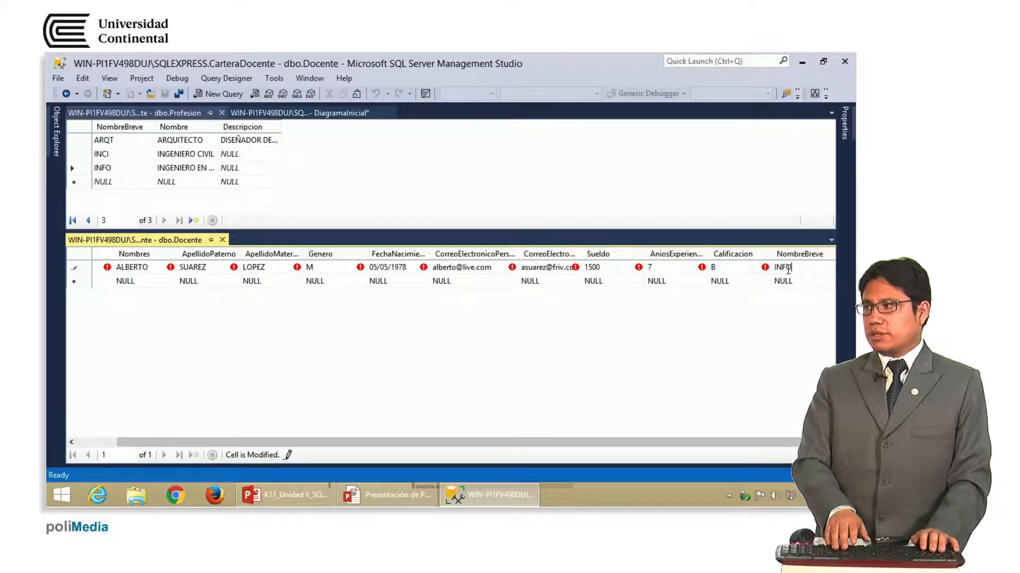
{"action": "key", "text": "Return"}
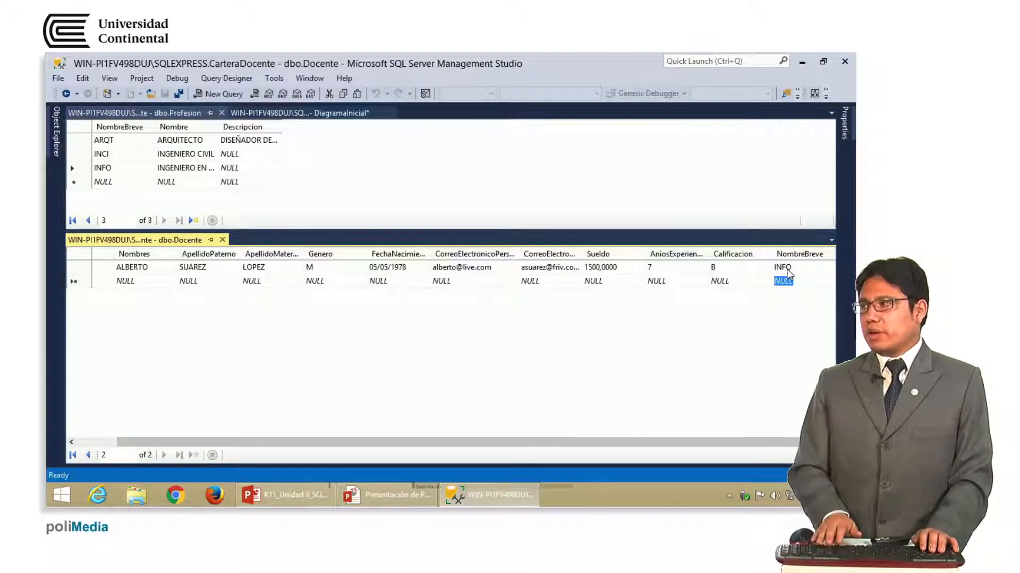
Change NombreBreve to XYZM and try saving, triggering the foreign-key error
{"action": "left_click", "coordinate": [788, 269]}
{"action": "type", "text": "XYZM"}
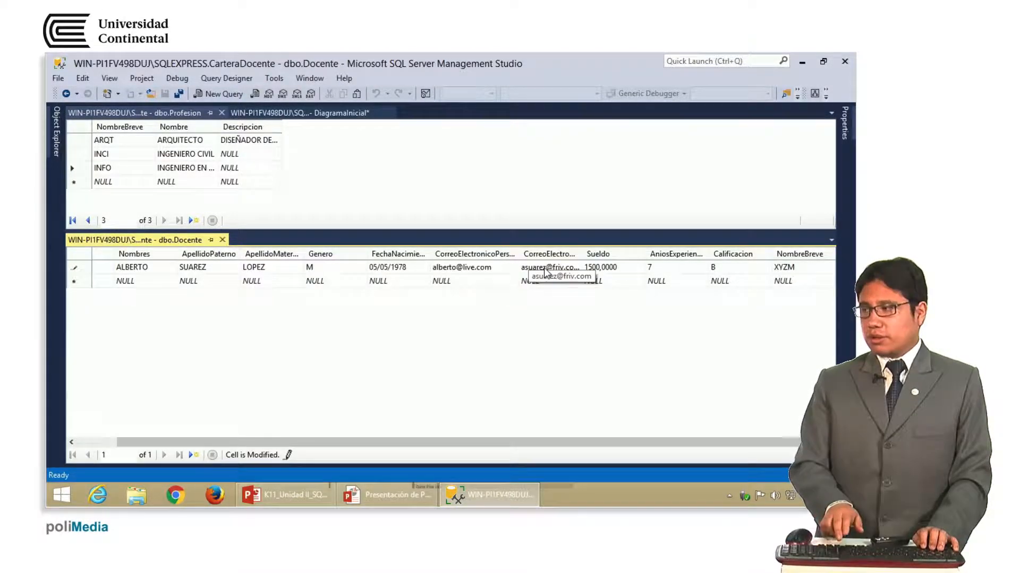
{"action": "key", "text": "Return"}
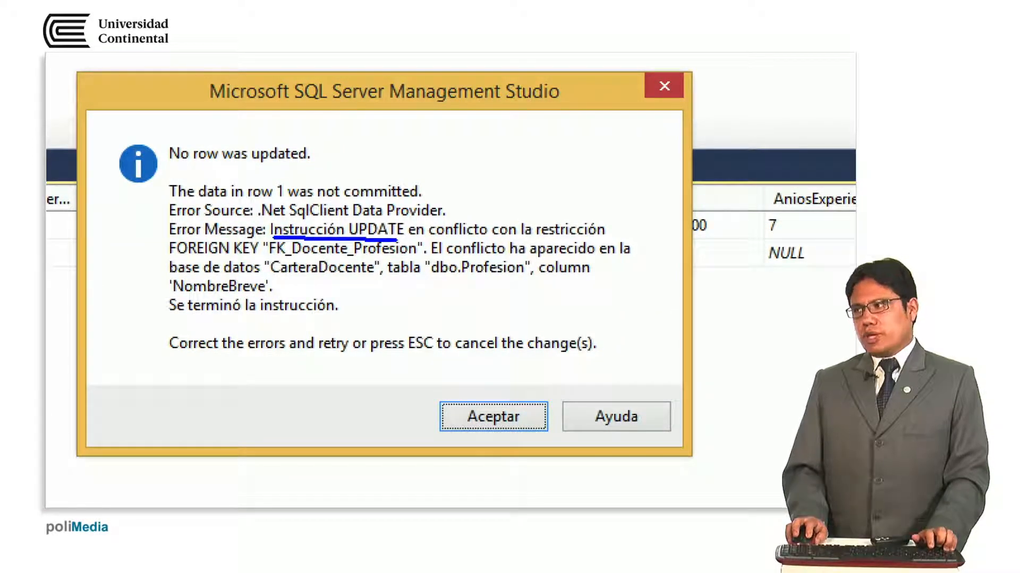
Read the FK_Docente_Profesion conflict message and close it with Aceptar
{"action": "left_click_drag", "start_coordinate": [396, 240], "coordinate": [614, 238]}
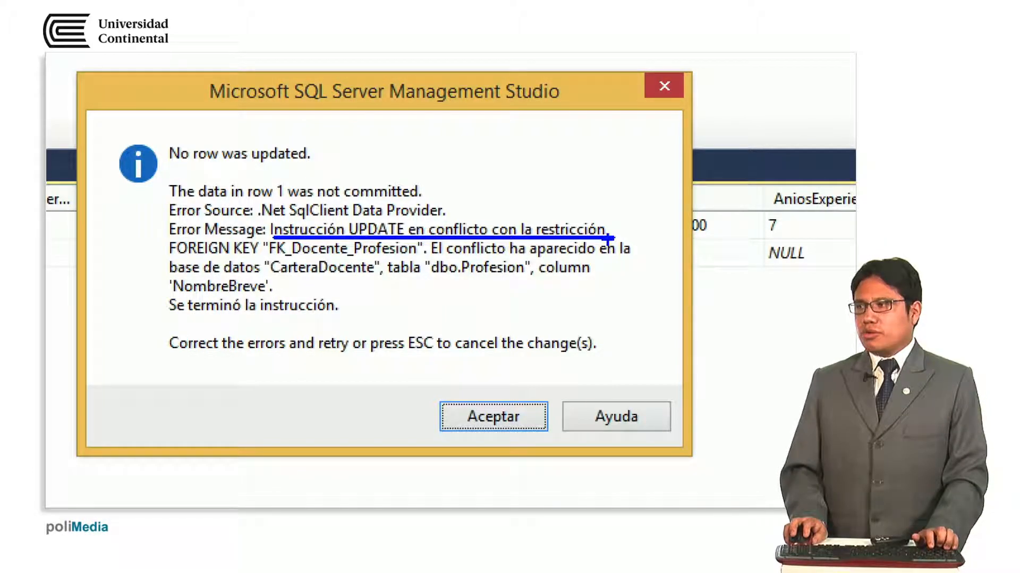
{"action": "left_click_drag", "start_coordinate": [172, 260], "coordinate": [258, 260]}
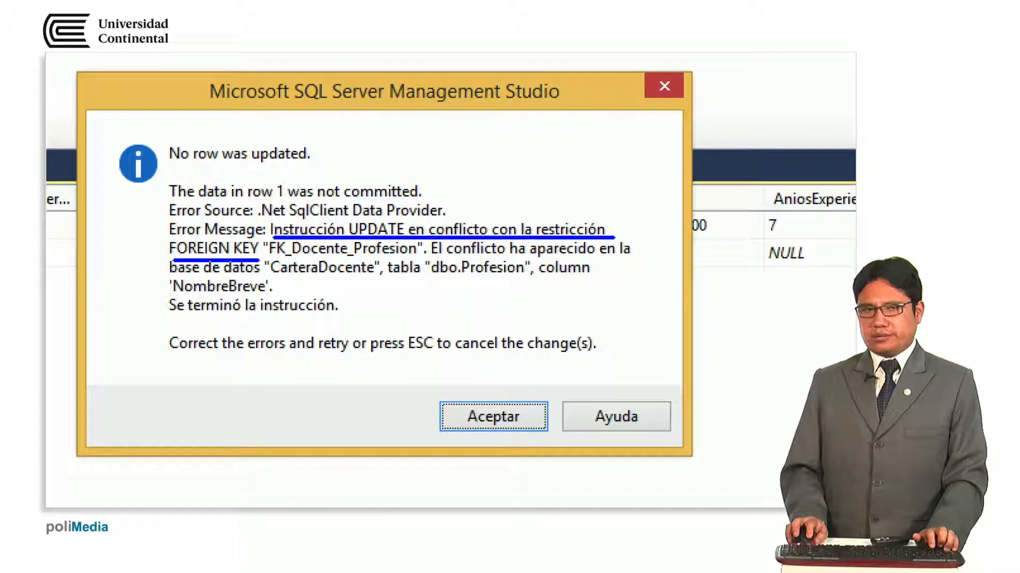
{"action": "left_click_drag", "start_coordinate": [174, 259], "coordinate": [385, 260]}
{"action": "left_click_drag", "start_coordinate": [525, 280], "coordinate": [604, 280]}
{"action": "left_click_drag", "start_coordinate": [159, 303], "coordinate": [258, 301]}
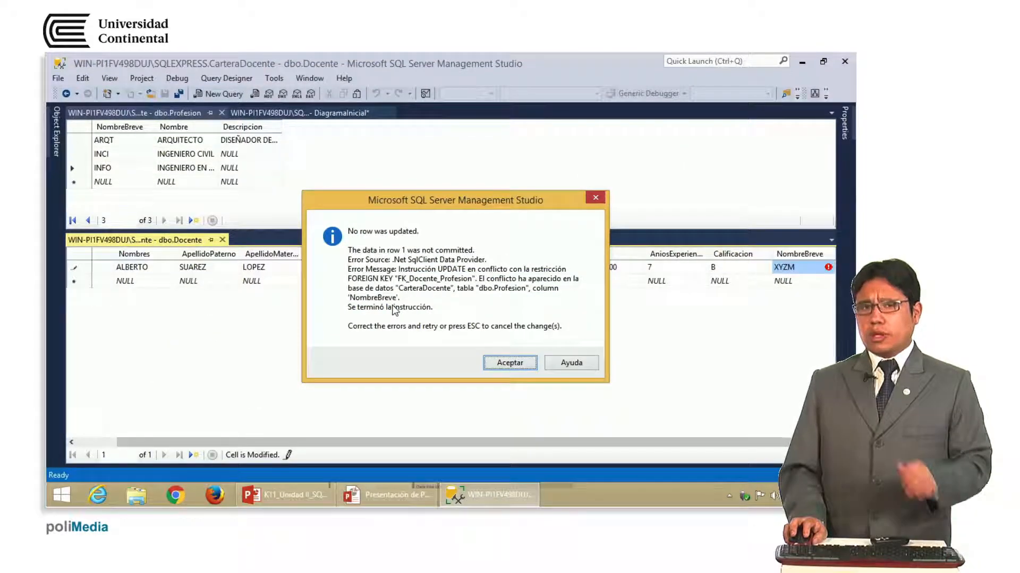
{"action": "left_click", "coordinate": [595, 199]}
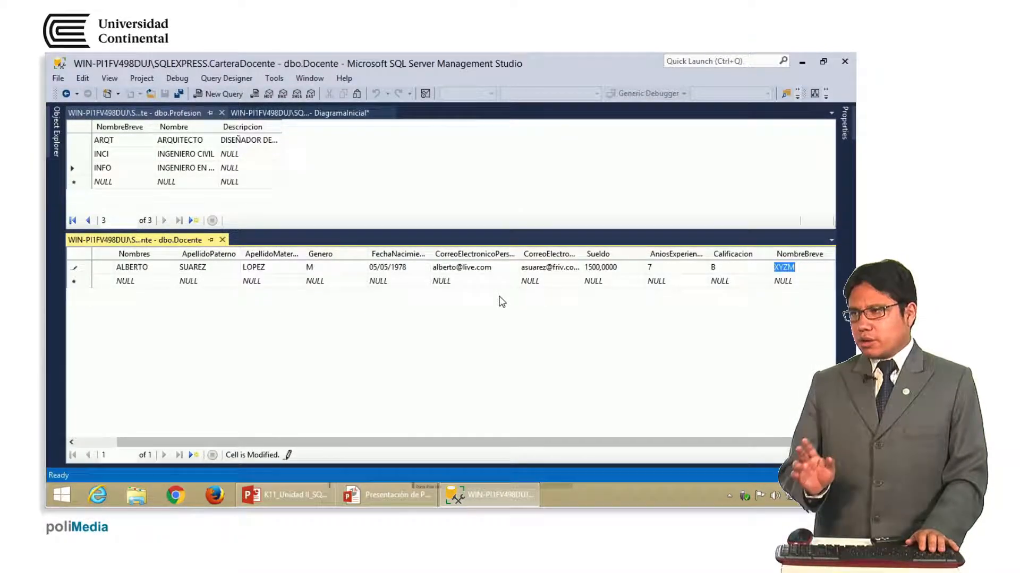
Replace XYZM with ARQT in NombreBreve and save the teacher's row
{"action": "type", "text": "ar"}
{"action": "key", "text": "BackSpace"}
{"action": "key", "text": "BackSpace"}
{"action": "type", "text": "ARQ"}
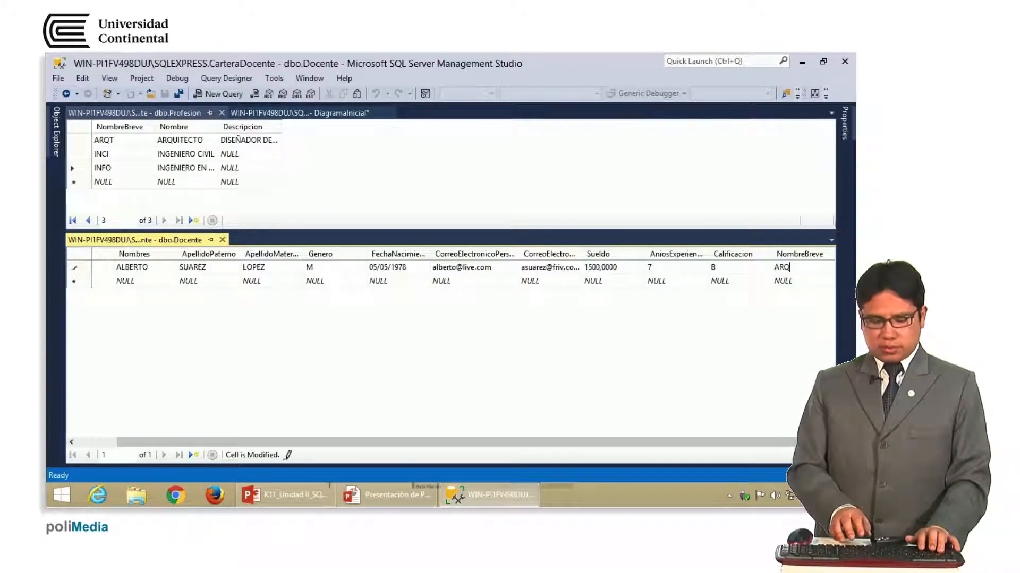
{"action": "type", "text": "T"}
{"action": "key", "text": "Return"}
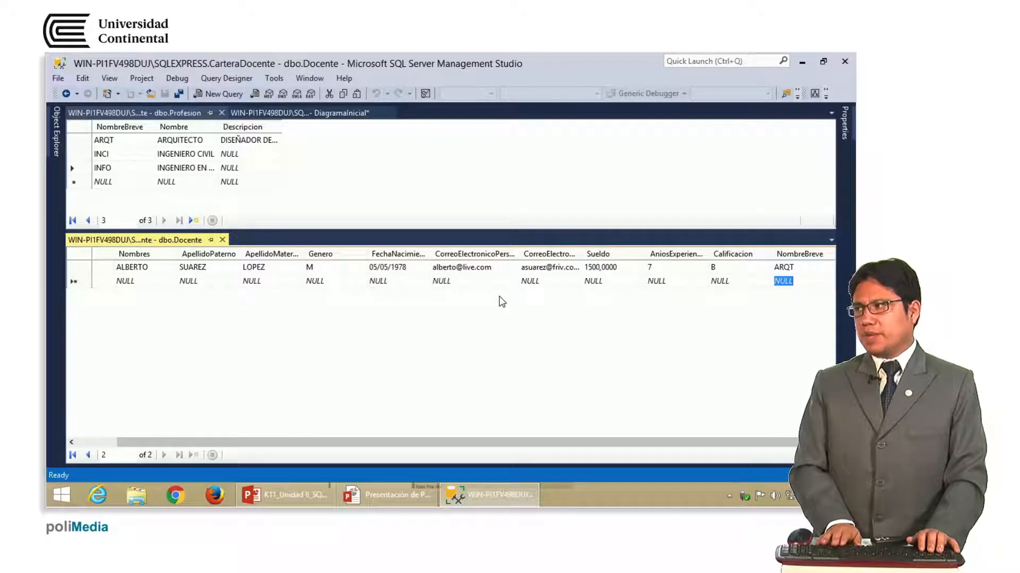
Move the cursor back up to the saved teacher row and along toward Genero
{"action": "key", "text": "Left"}
{"action": "key", "text": "Left"}
{"action": "key", "text": "Left"}
{"action": "key", "text": "Left"}
{"action": "key", "text": "Left"}
{"action": "key", "text": "Left"}
{"action": "key", "text": "Left"}
{"action": "key", "text": "Left"}
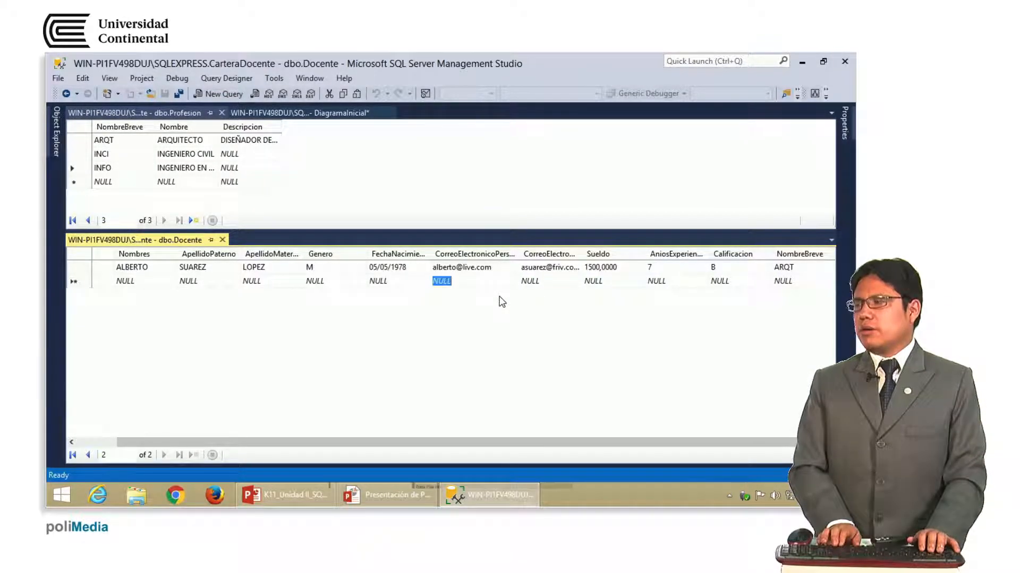
{"action": "key", "text": "Left"}
{"action": "key", "text": "Left"}
{"action": "key", "text": "Left"}
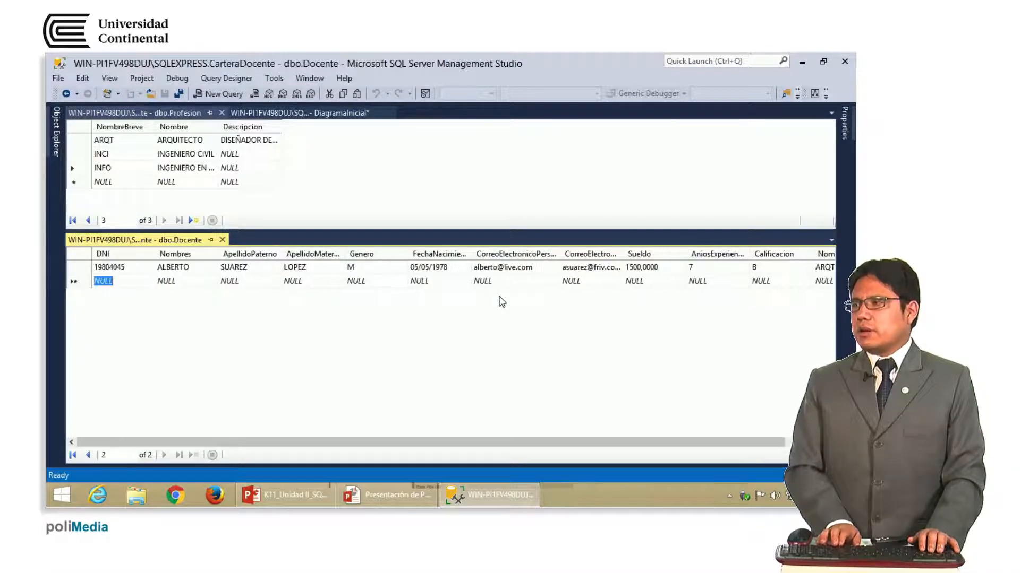
{"action": "key", "text": "Up"}
{"action": "key", "text": "Right"}
{"action": "key", "text": "Right"}
{"action": "key", "text": "Right"}
{"action": "key", "text": "Right"}
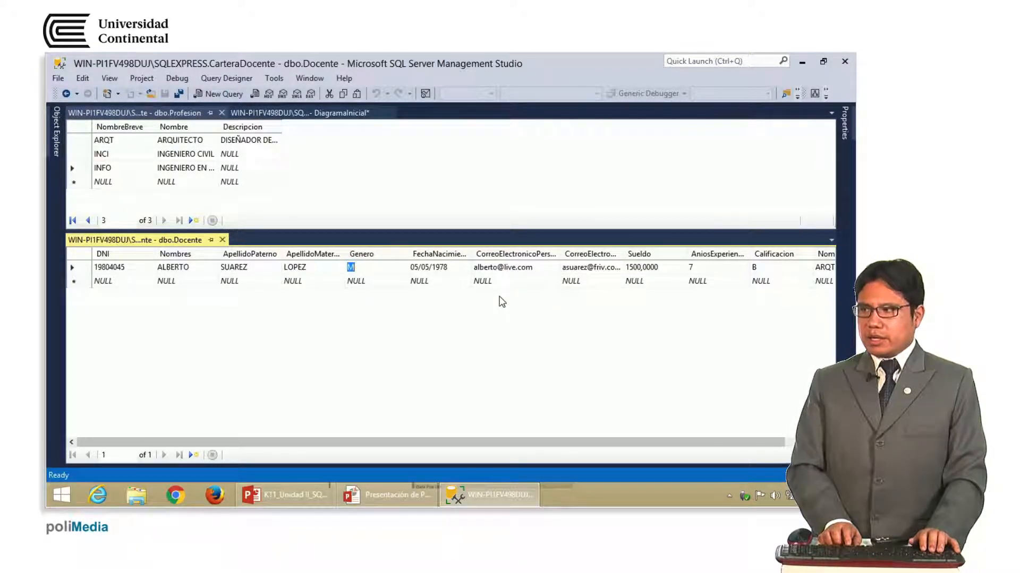
Try Genero MASCULINO, dismiss the truncation error, then save the row with Genero M
{"action": "type", "text": "MASCULINO"}
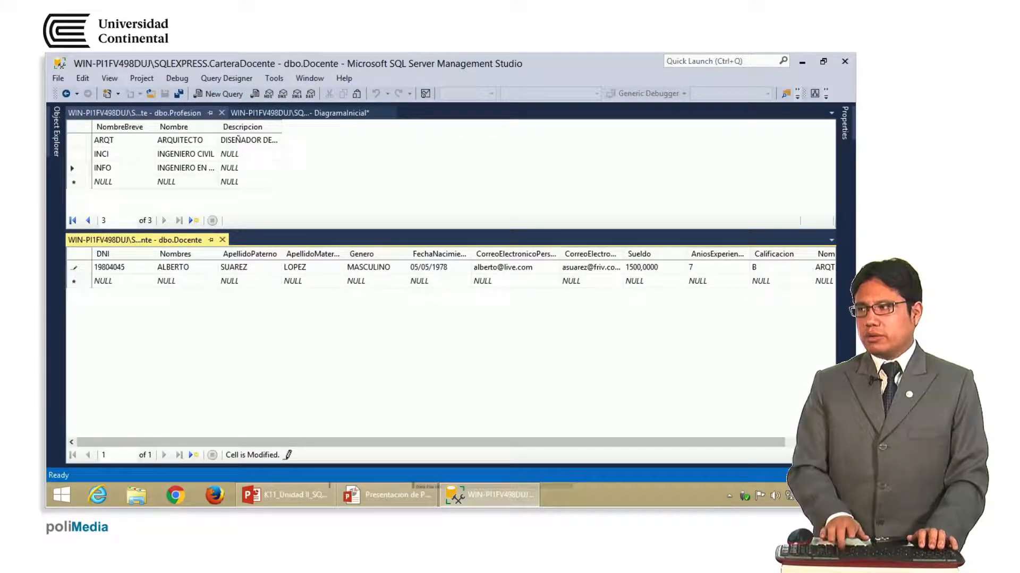
{"action": "key", "text": "Return"}
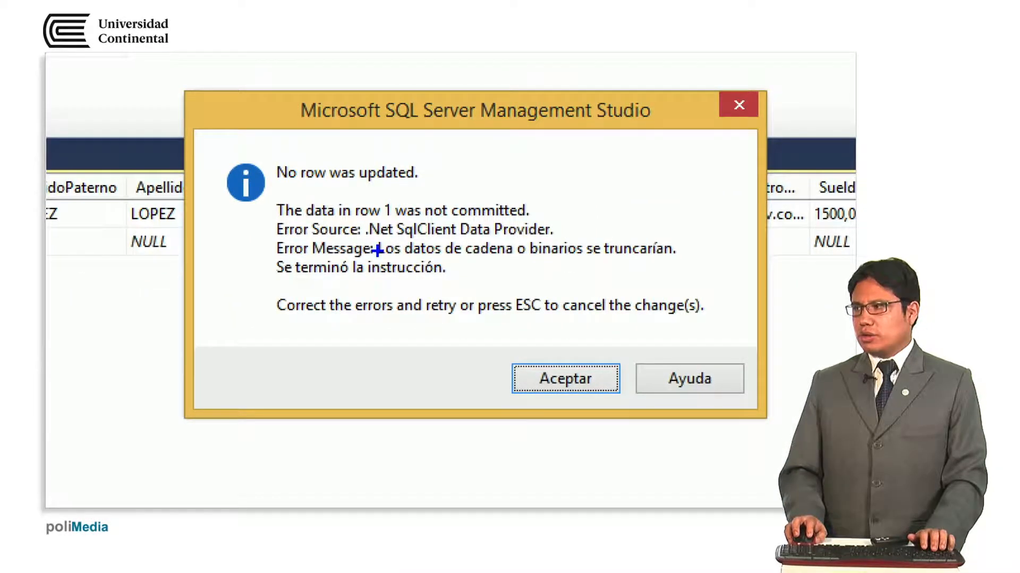
{"action": "left_click_drag", "start_coordinate": [379, 260], "coordinate": [680, 260]}
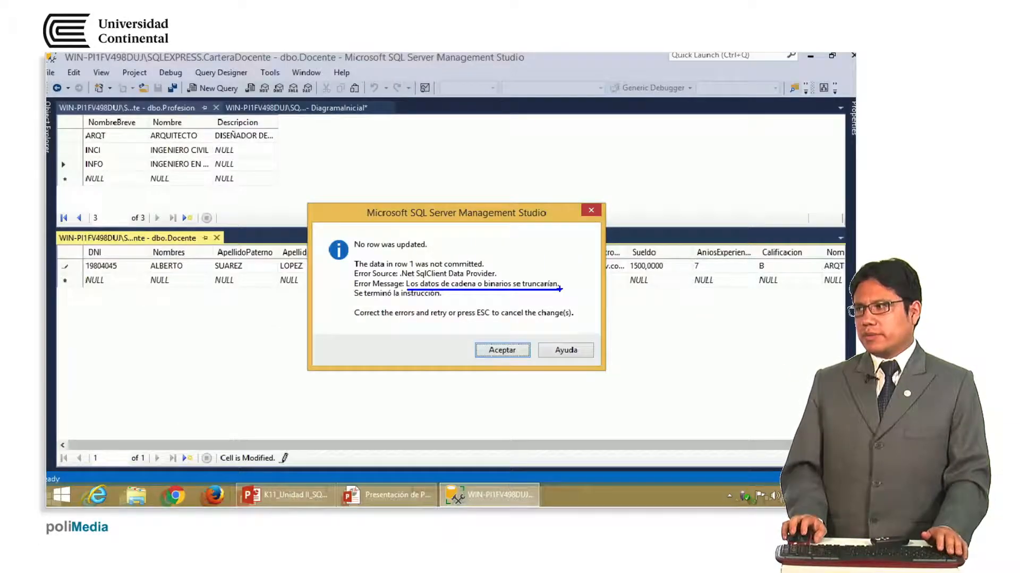
{"action": "left_click", "coordinate": [504, 353]}
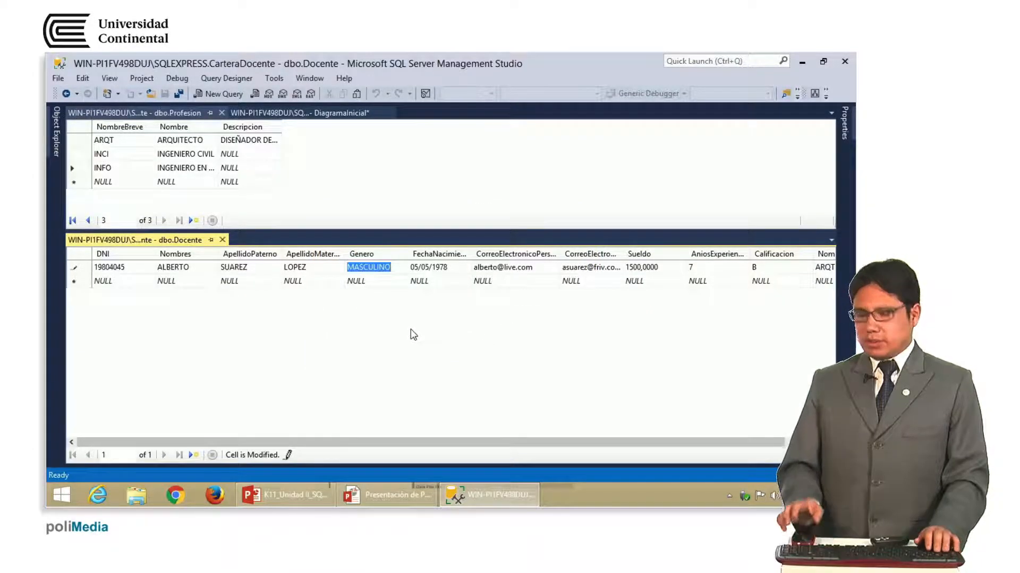
{"action": "type", "text": "m"}
{"action": "type", "text": "M"}
{"action": "key", "text": "Return"}
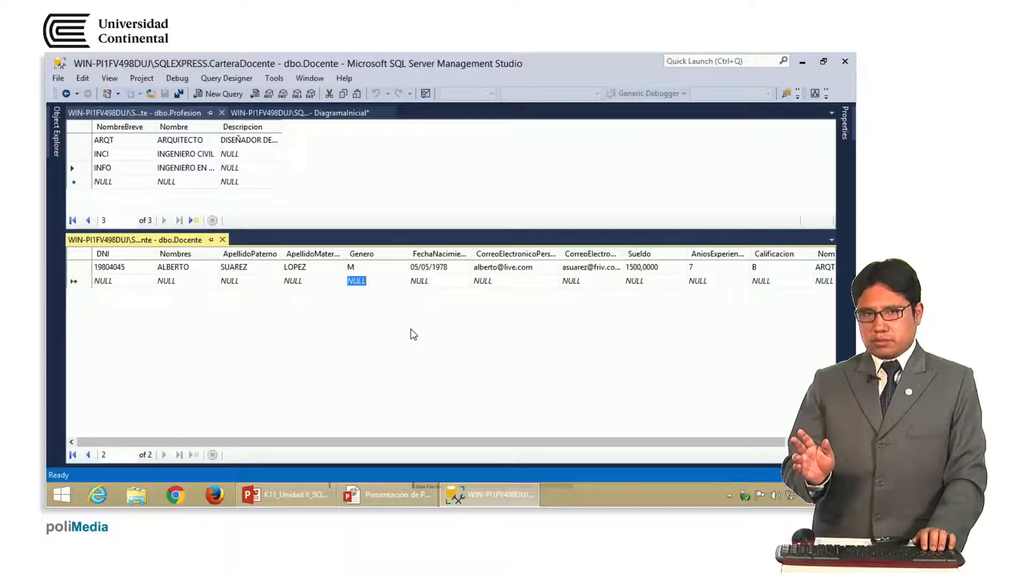
{"action": "left_click_drag", "start_coordinate": [422, 442], "coordinate": [552, 447]}
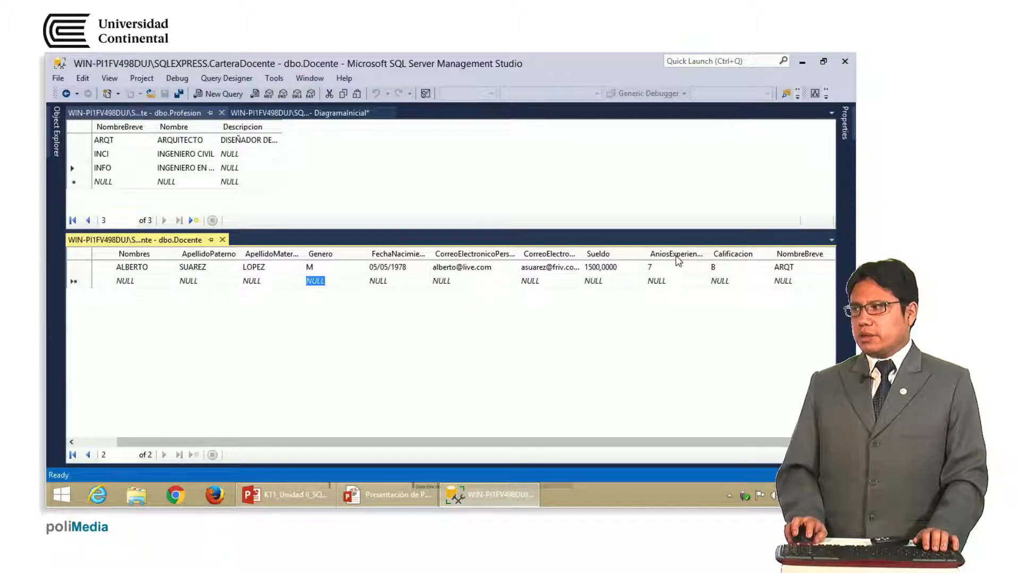
Check AniosExperiencia's tinyint type in the diagram, then return to that Docente cell
{"action": "left_click", "coordinate": [669, 268]}
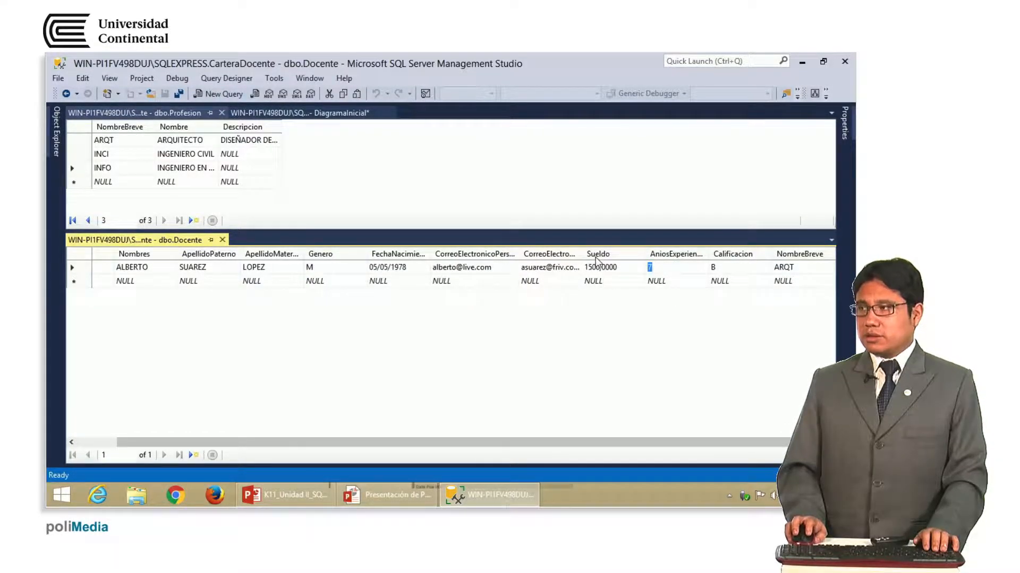
{"action": "left_click", "coordinate": [329, 113]}
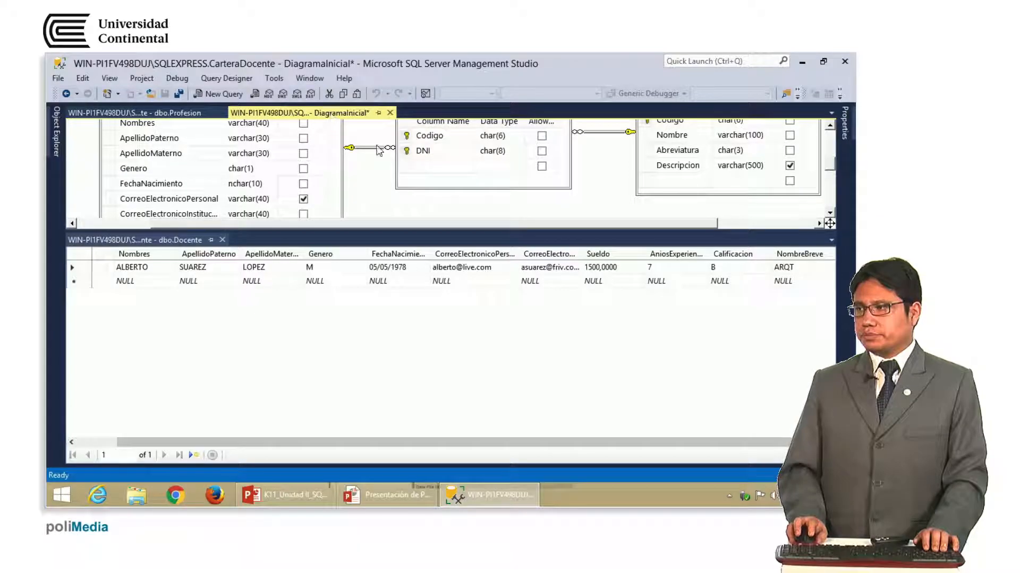
{"action": "left_click", "coordinate": [830, 213]}
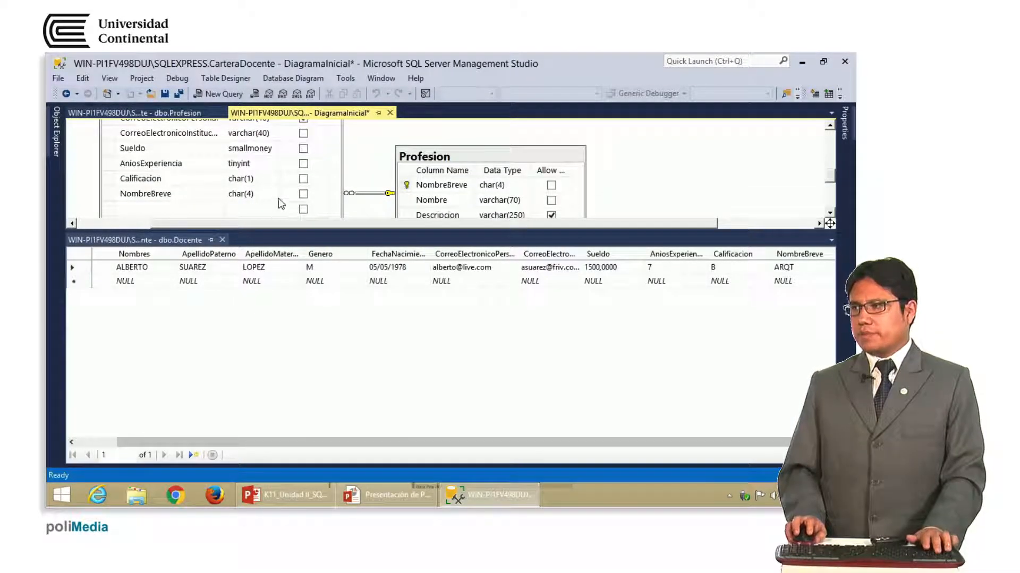
{"action": "mouse_move", "coordinate": [111, 149]}
{"action": "left_mouse_down"}
{"action": "mouse_move", "coordinate": [247, 154]}
{"action": "mouse_move", "coordinate": [113, 162]}
{"action": "left_mouse_up"}
{"action": "left_click_drag", "start_coordinate": [269, 177], "coordinate": [316, 207]}
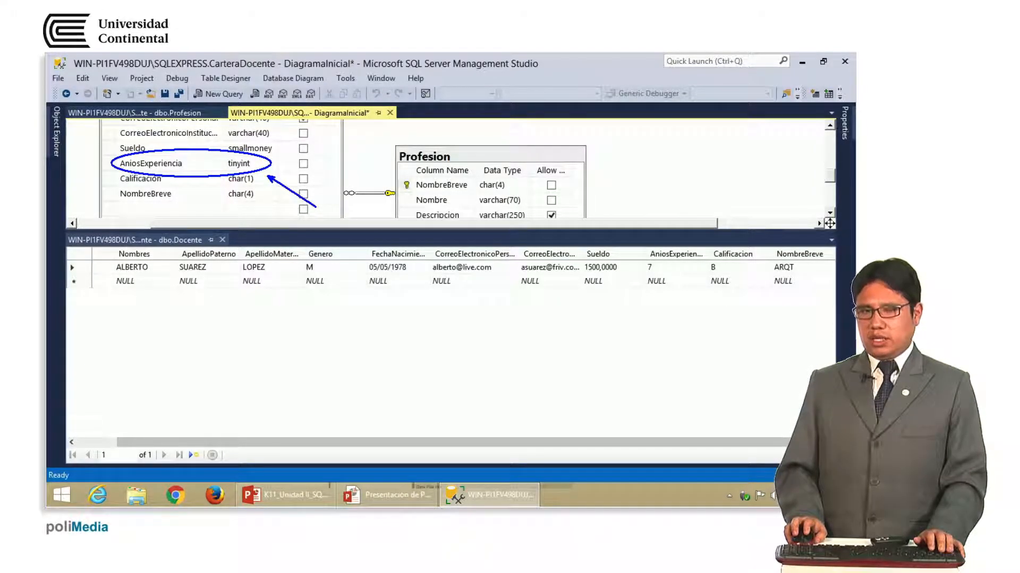
{"action": "key", "text": "Escape"}
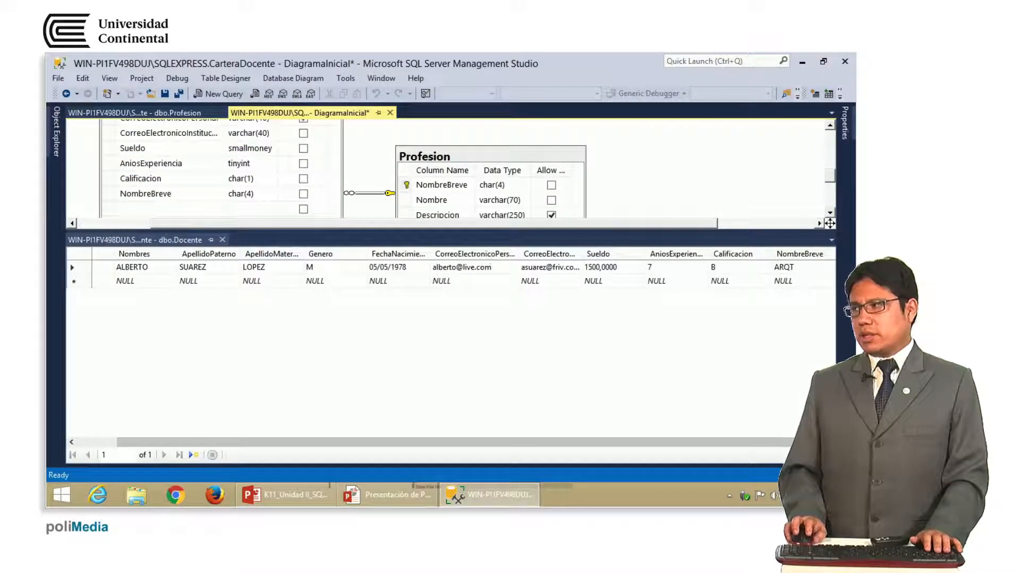
{"action": "left_click", "coordinate": [678, 268]}
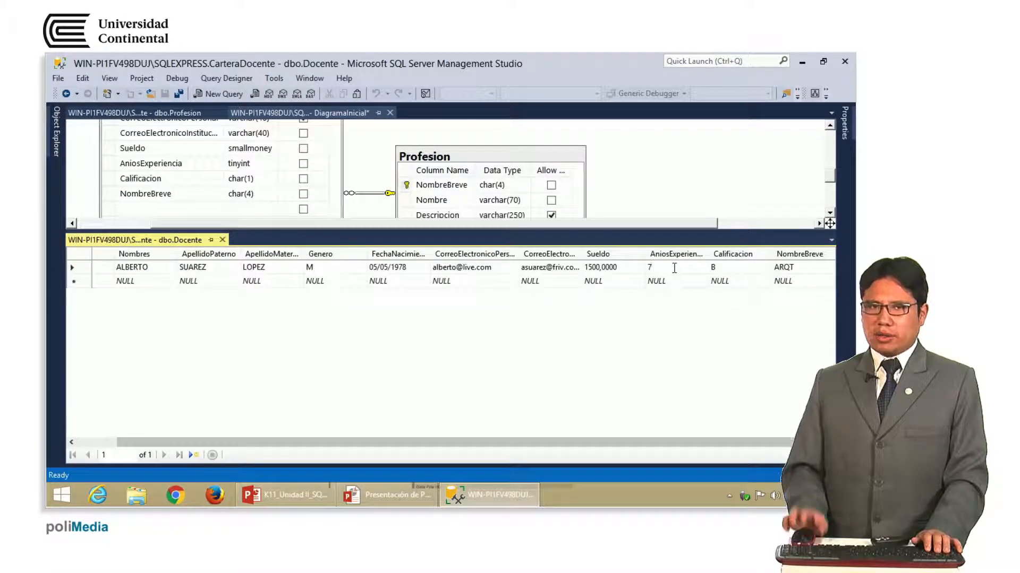
{"action": "key", "text": "BackSpace"}
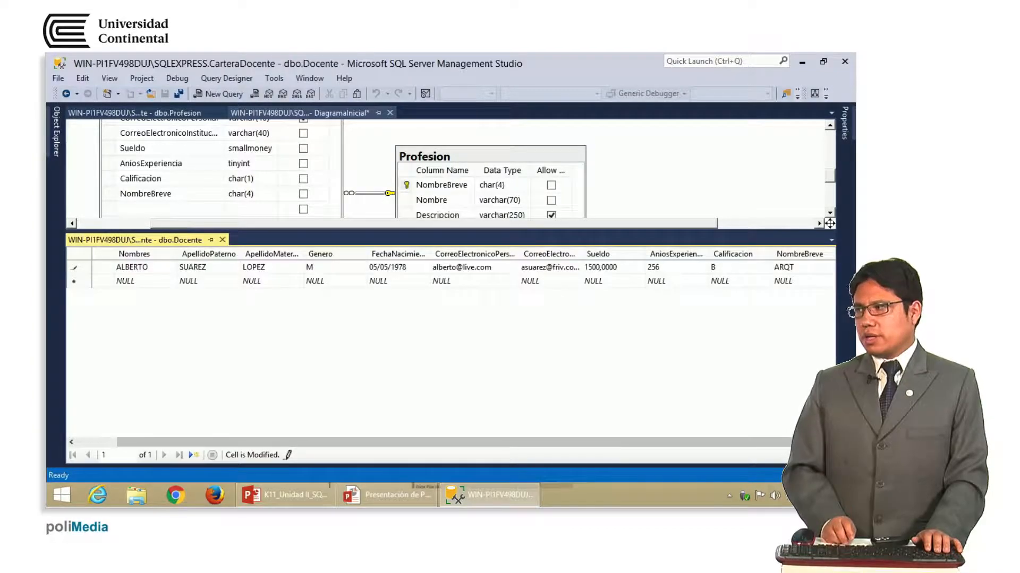
{"action": "key", "text": "Return"}
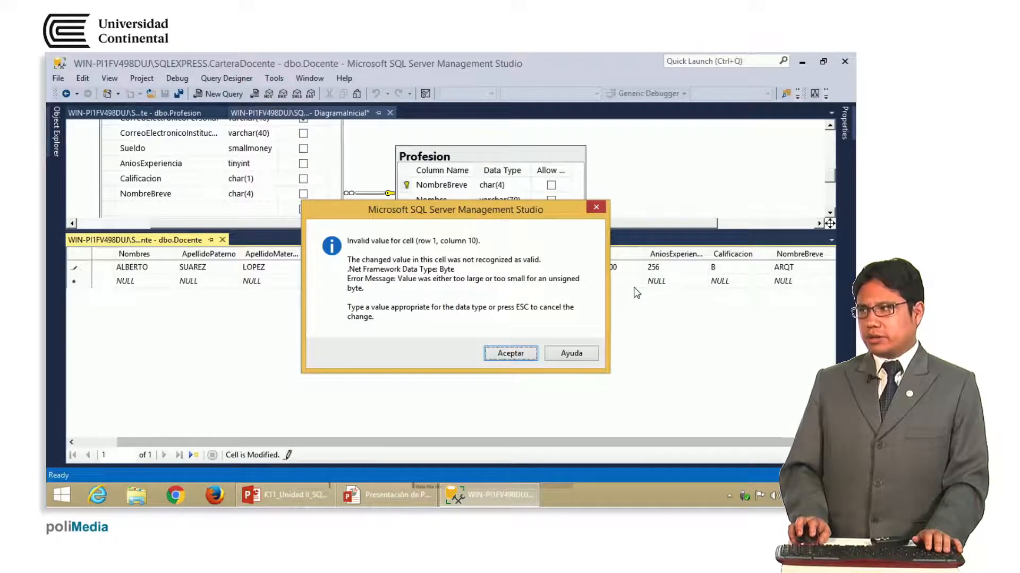
{"action": "left_click", "coordinate": [521, 353]}
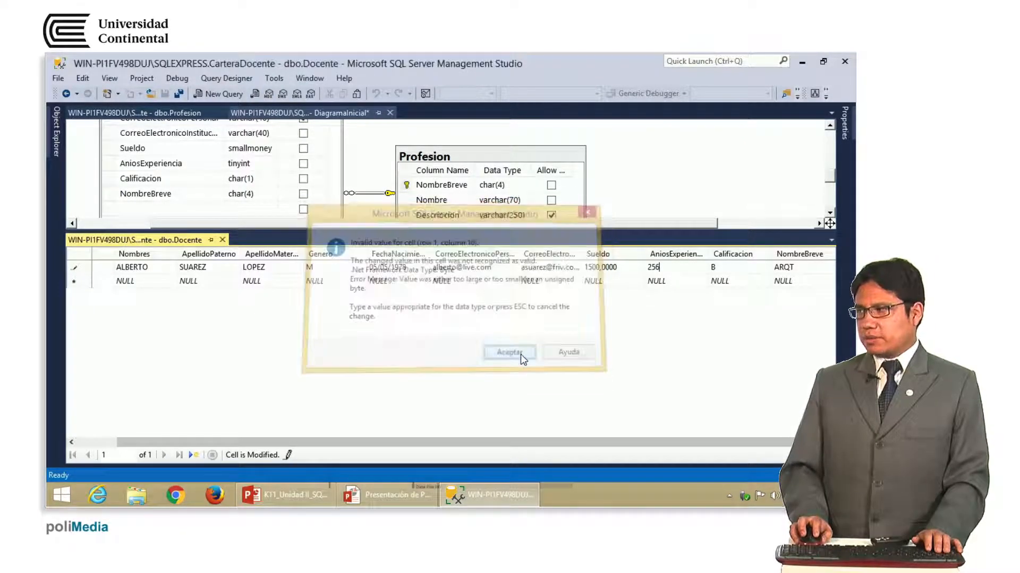
{"action": "type", "text": "5"}
{"action": "left_click", "coordinate": [652, 283]}
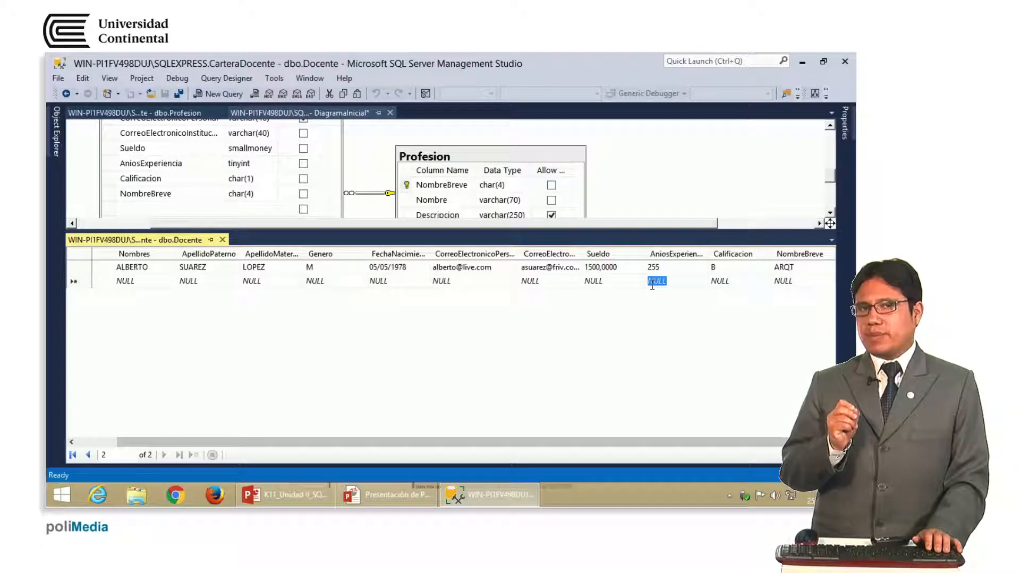
{"action": "key", "text": "Up"}
{"action": "type", "text": "7"}
{"action": "key", "text": "Down"}
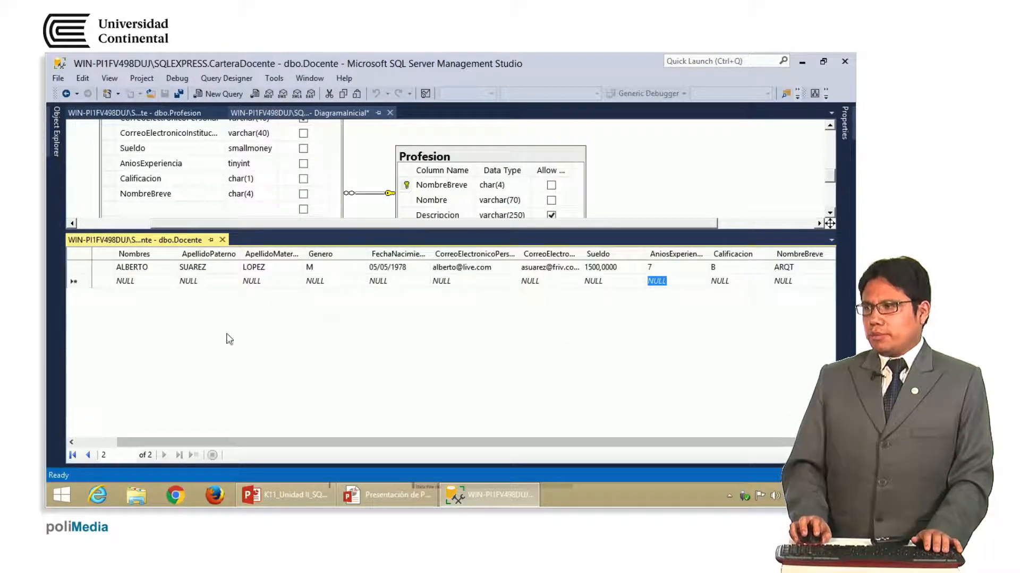
Open dbo.DocenteAsignatura with Edit Top 200 Rows and place the cursor in Codigo
{"action": "left_click_drag", "start_coordinate": [268, 441], "coordinate": [175, 442]}
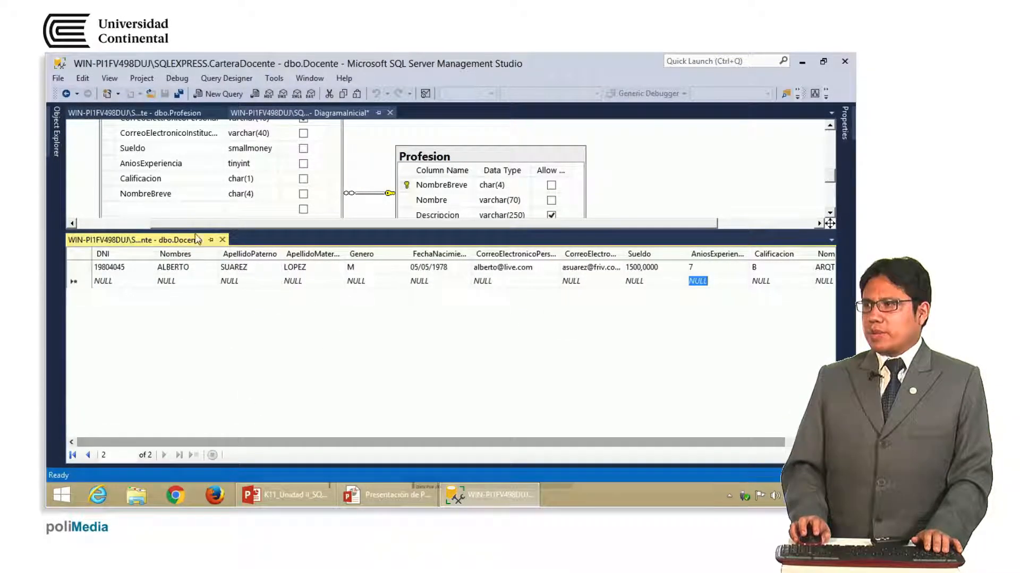
{"action": "left_click_drag", "start_coordinate": [246, 249], "coordinate": [276, 317]}
{"action": "left_click", "coordinate": [831, 244]}
{"action": "left_click_drag", "start_coordinate": [831, 244], "coordinate": [834, 204]}
{"action": "left_click", "coordinate": [56, 131]}
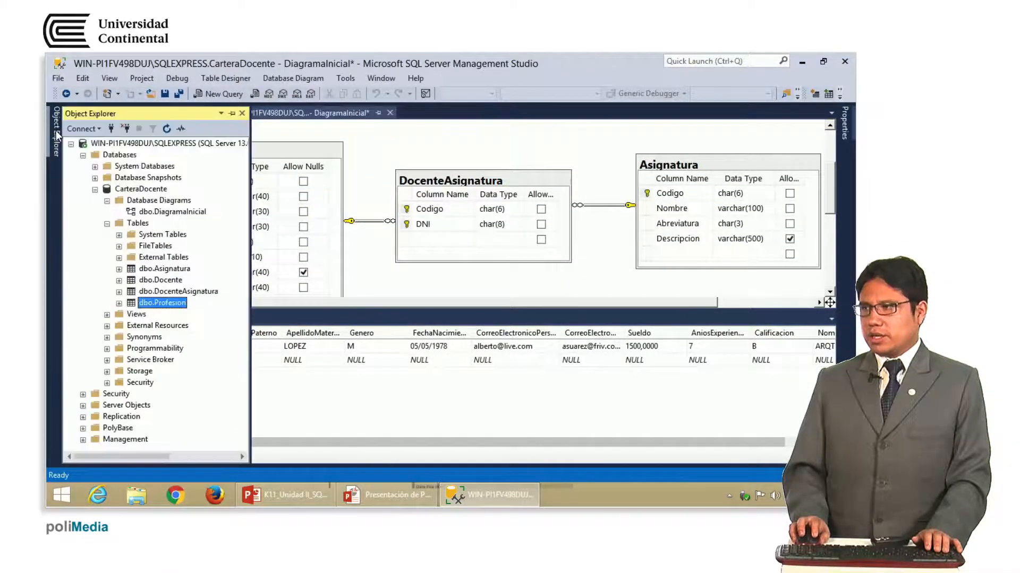
{"action": "right_click", "coordinate": [193, 293]}
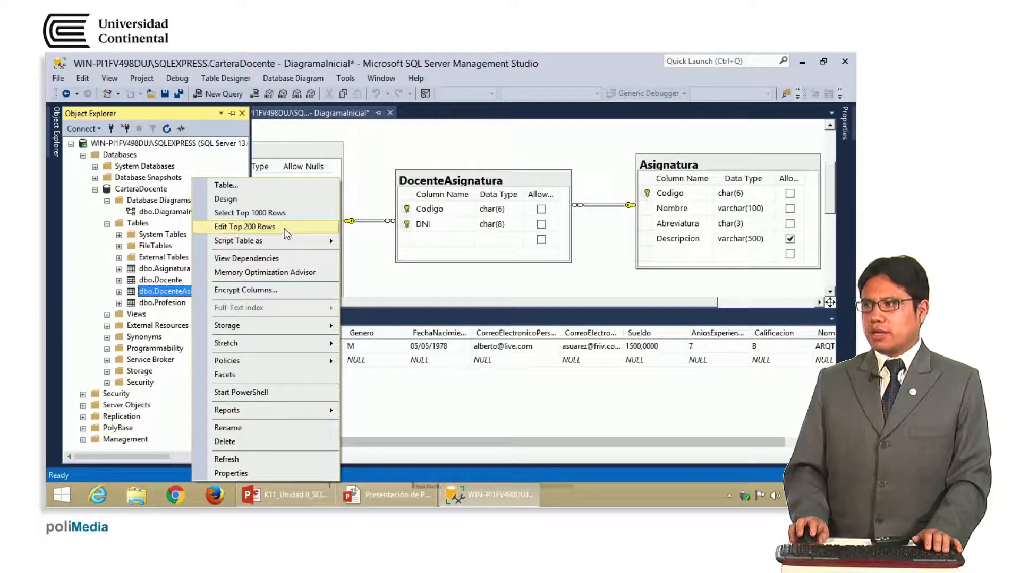
{"action": "left_click", "coordinate": [285, 229]}
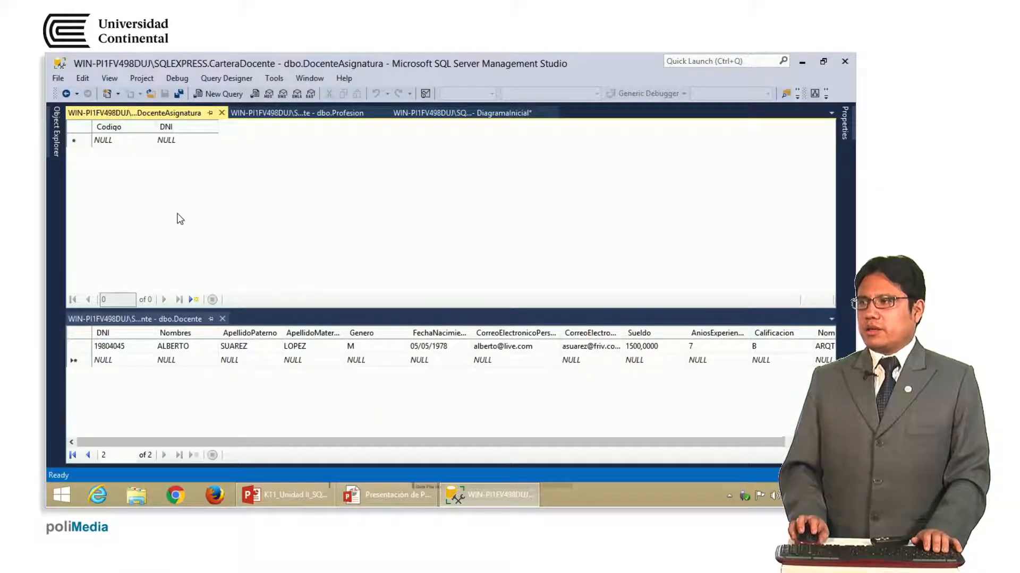
{"action": "left_click", "coordinate": [129, 131]}
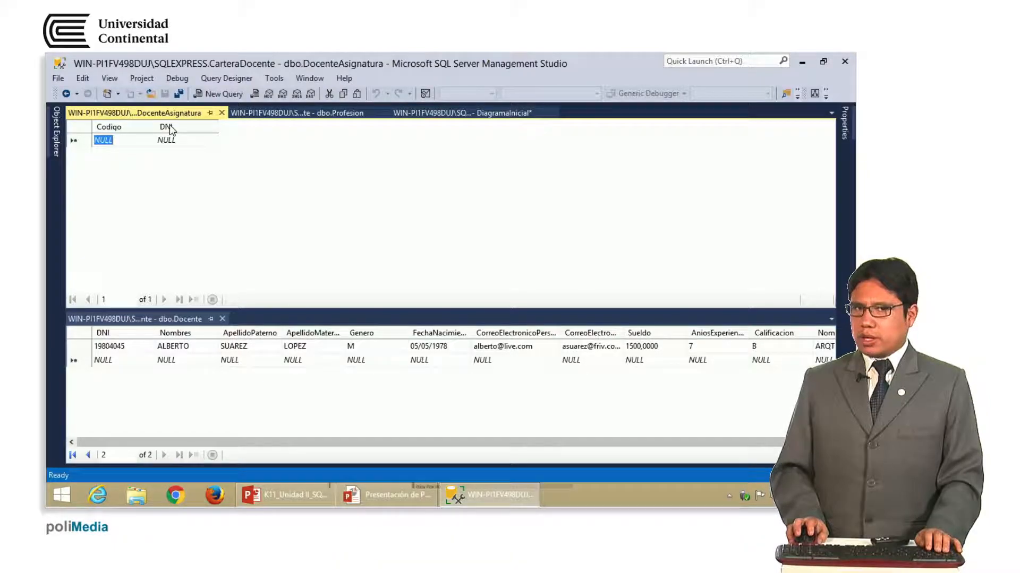
{"action": "left_click", "coordinate": [176, 143]}
{"action": "left_click", "coordinate": [122, 141]}
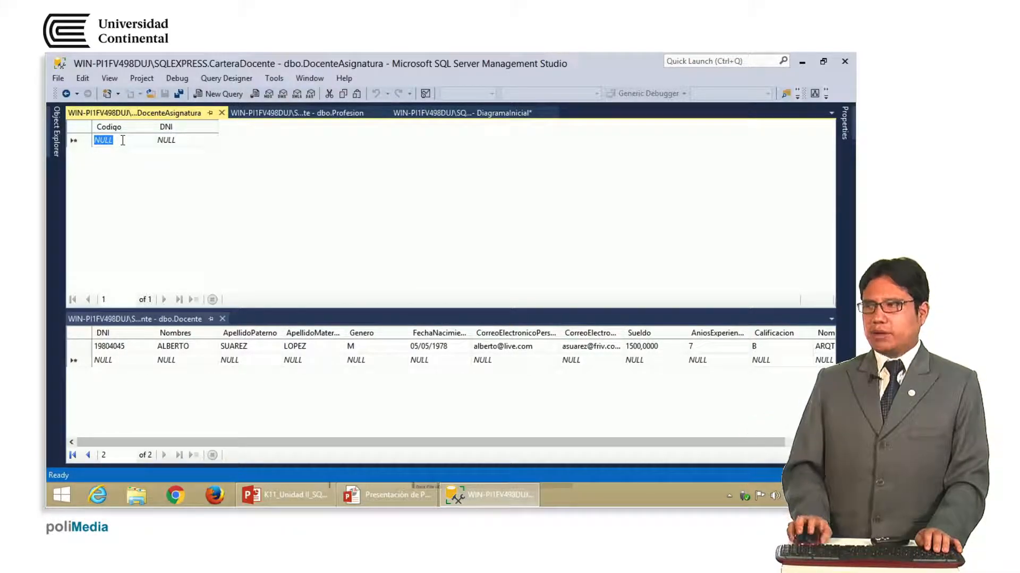
Return to DiagramaInicial and arrange Docente, DocenteAsignatura and Asignatura to show their DNI and Codigo links
{"action": "left_click", "coordinate": [439, 117]}
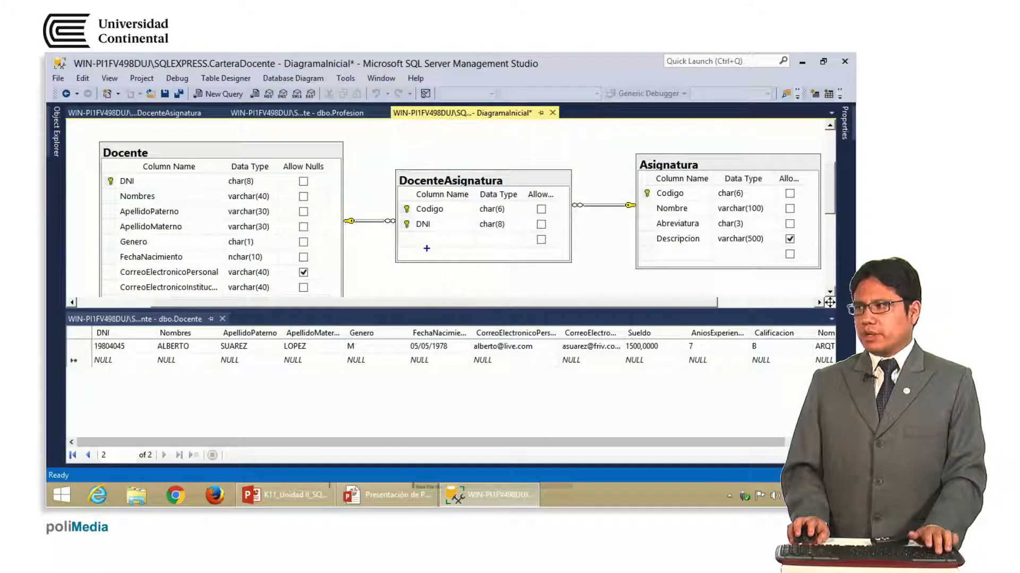
{"action": "left_click_drag", "start_coordinate": [398, 216], "coordinate": [442, 234]}
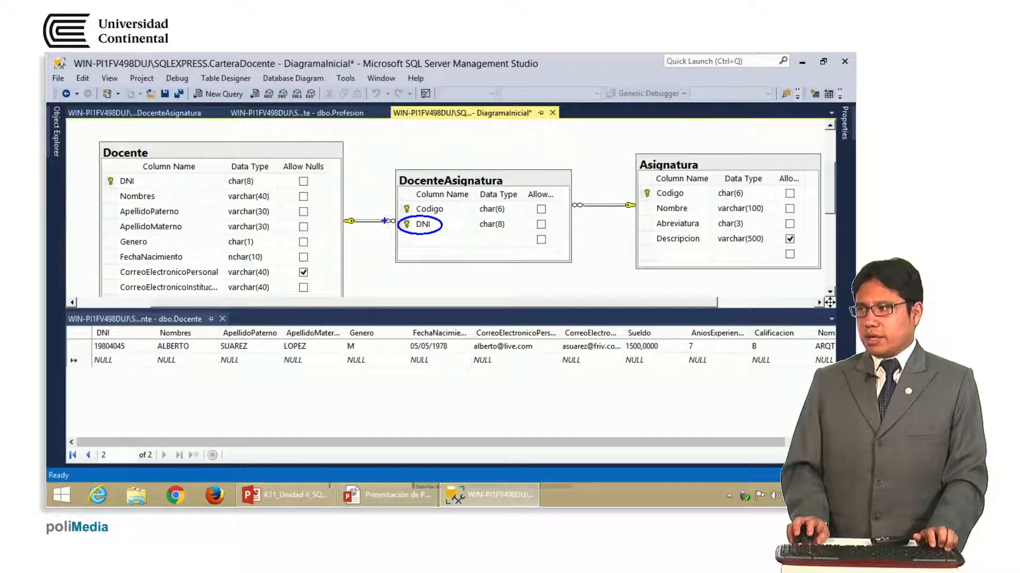
{"action": "left_click_drag", "start_coordinate": [392, 222], "coordinate": [142, 177]}
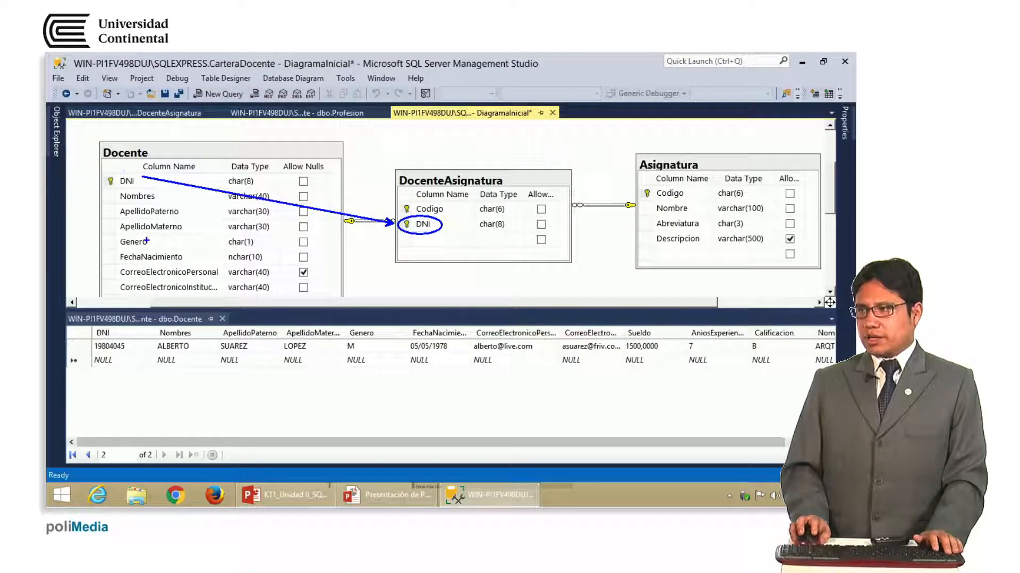
{"action": "left_click_drag", "start_coordinate": [90, 157], "coordinate": [92, 154]}
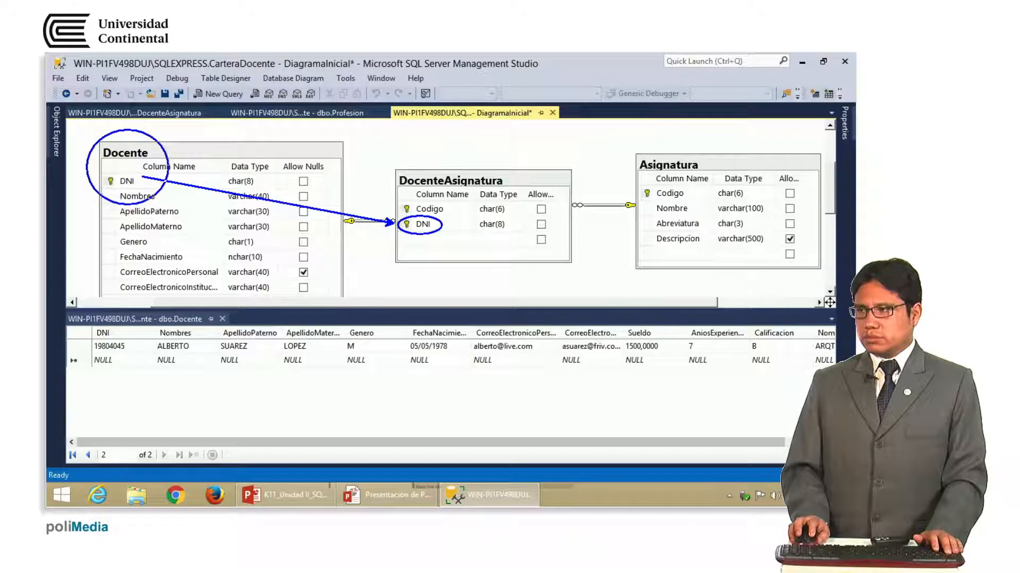
{"action": "mouse_move", "coordinate": [404, 195]}
{"action": "left_mouse_down"}
{"action": "mouse_move", "coordinate": [397, 204]}
{"action": "mouse_move", "coordinate": [420, 221]}
{"action": "mouse_move", "coordinate": [636, 207]}
{"action": "left_mouse_up"}
{"action": "mouse_move", "coordinate": [647, 159]}
{"action": "left_mouse_down"}
{"action": "mouse_move", "coordinate": [701, 233]}
{"action": "mouse_move", "coordinate": [691, 159]}
{"action": "mouse_move", "coordinate": [642, 169]}
{"action": "left_mouse_up"}
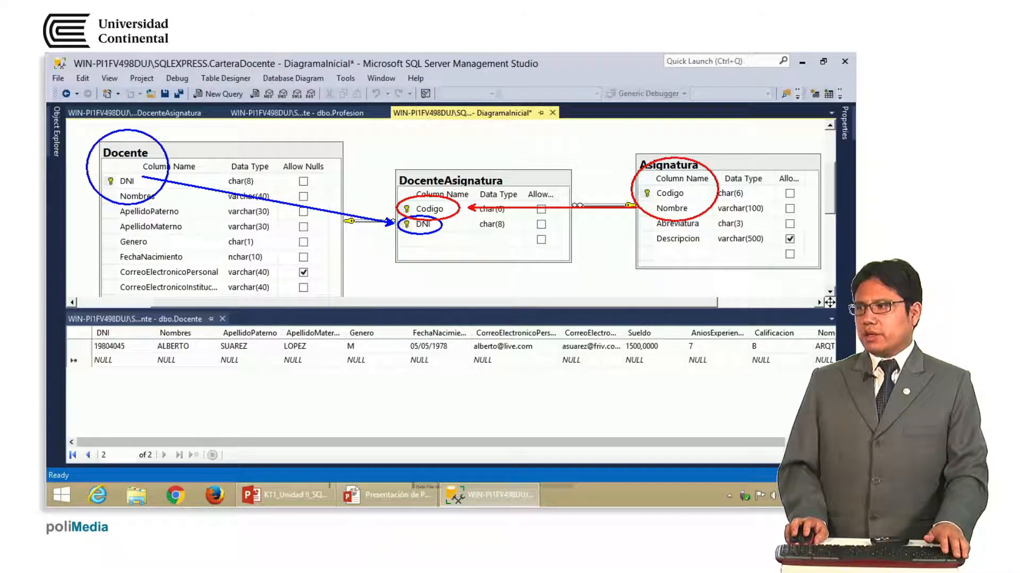
{"action": "key", "text": "Escape"}
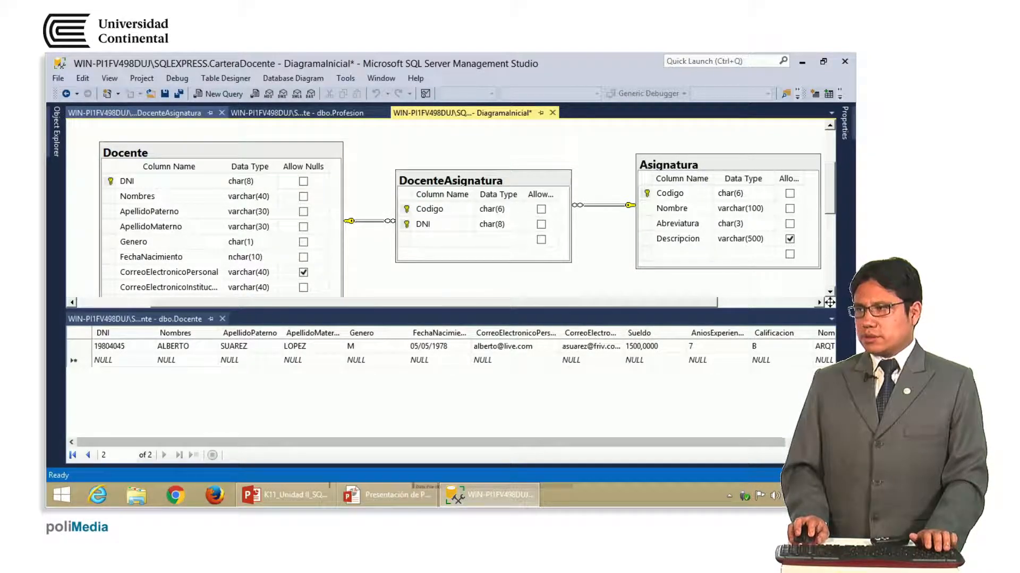
{"action": "mouse_move", "coordinate": [143, 108]}
{"action": "left_mouse_down"}
{"action": "mouse_move", "coordinate": [170, 123]}
{"action": "mouse_move", "coordinate": [159, 106]}
{"action": "left_mouse_up"}
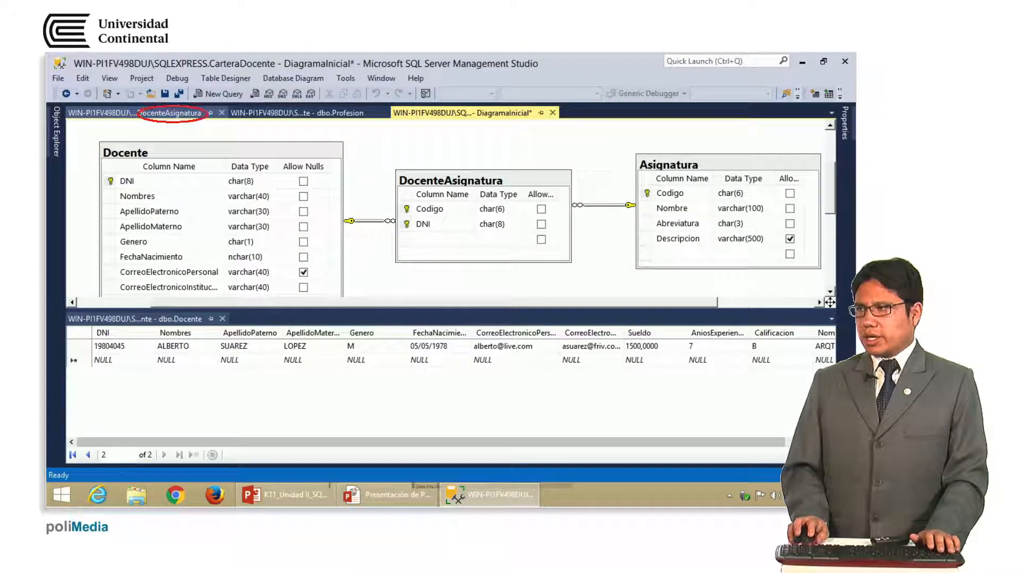
{"action": "left_click_drag", "start_coordinate": [333, 105], "coordinate": [325, 106]}
{"action": "left_click_drag", "start_coordinate": [481, 105], "coordinate": [478, 106]}
{"action": "key", "text": "Escape"}
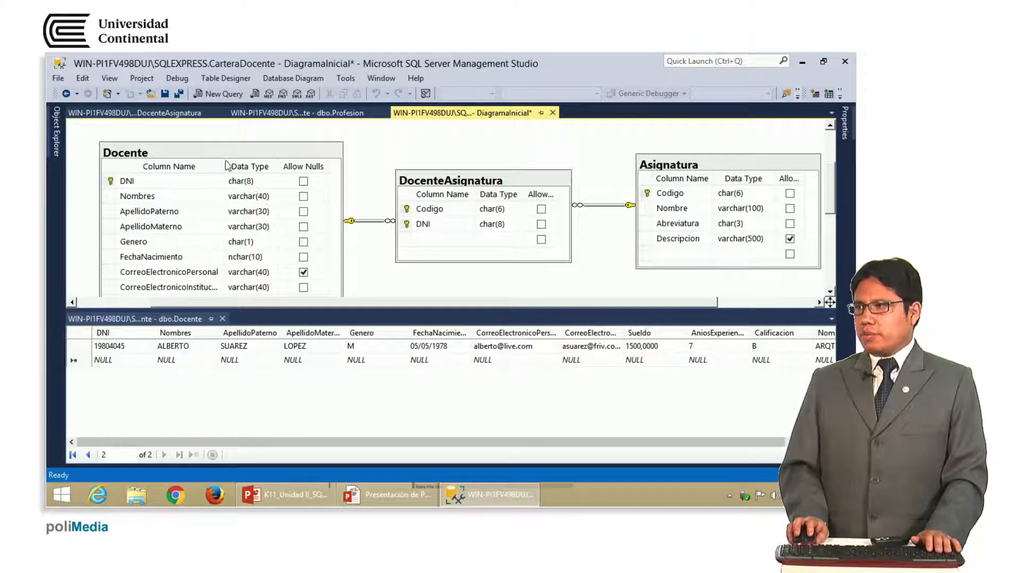
Open the dbo.Asignatura table's top 200 rows for editing
{"action": "left_click", "coordinate": [160, 113]}
{"action": "left_click", "coordinate": [108, 138]}
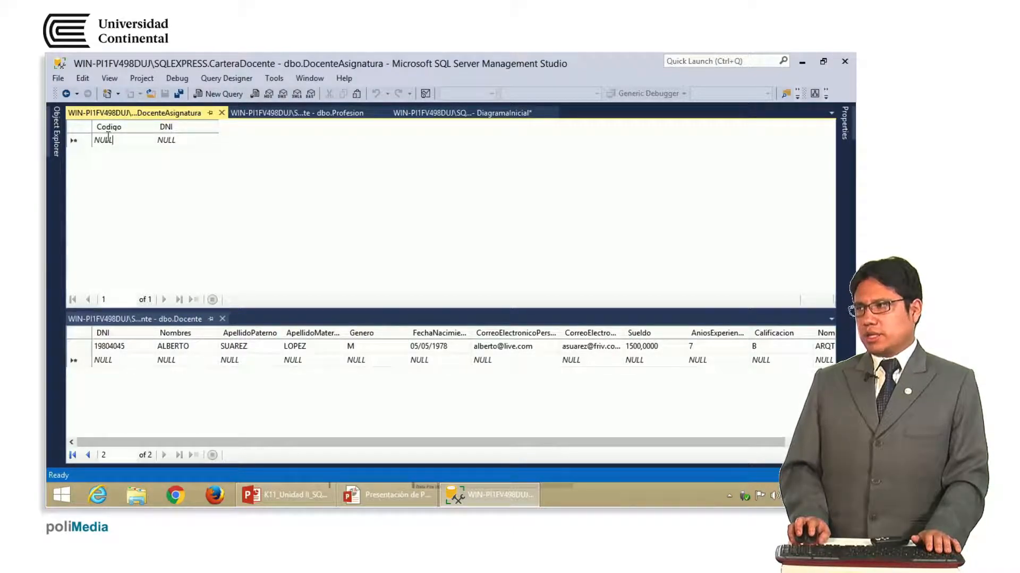
{"action": "mouse_move", "coordinate": [59, 138]}
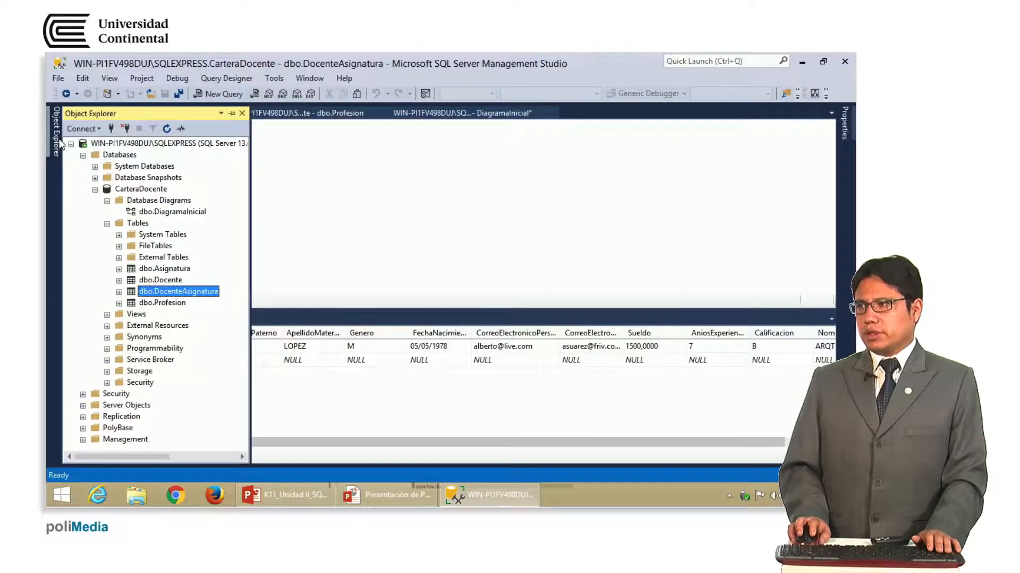
{"action": "left_click", "coordinate": [170, 270]}
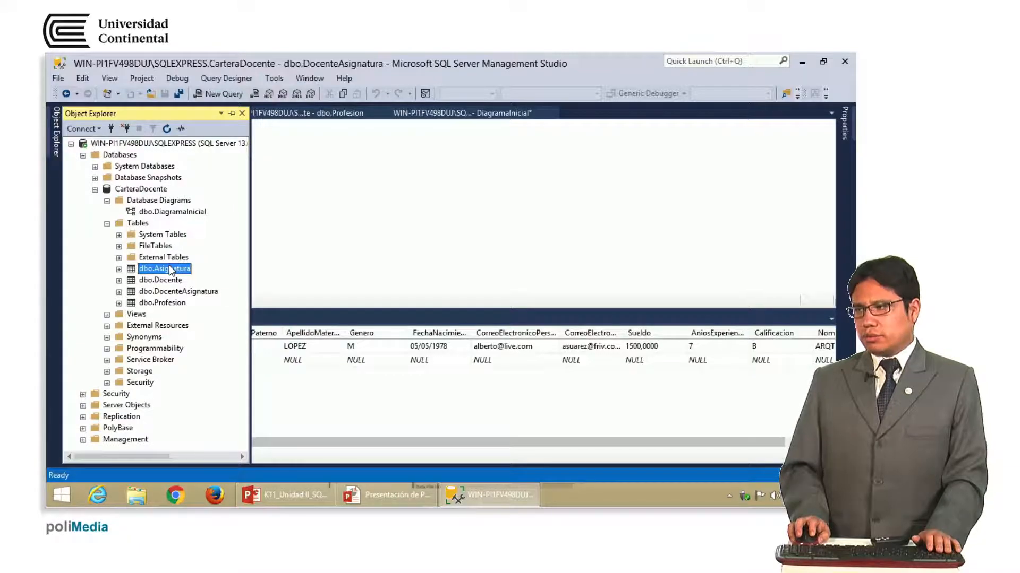
{"action": "right_click", "coordinate": [170, 269]}
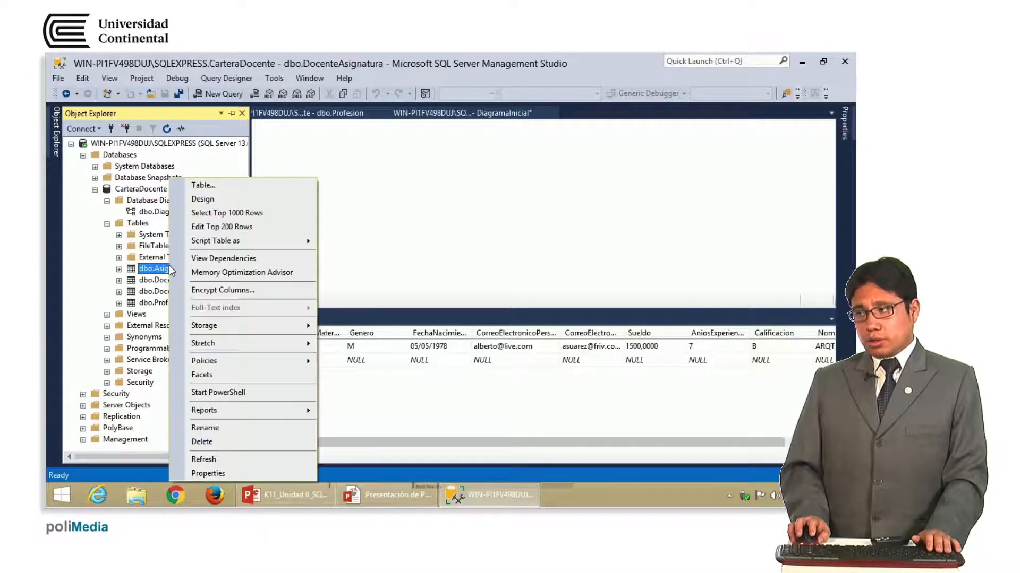
{"action": "left_click", "coordinate": [268, 230]}
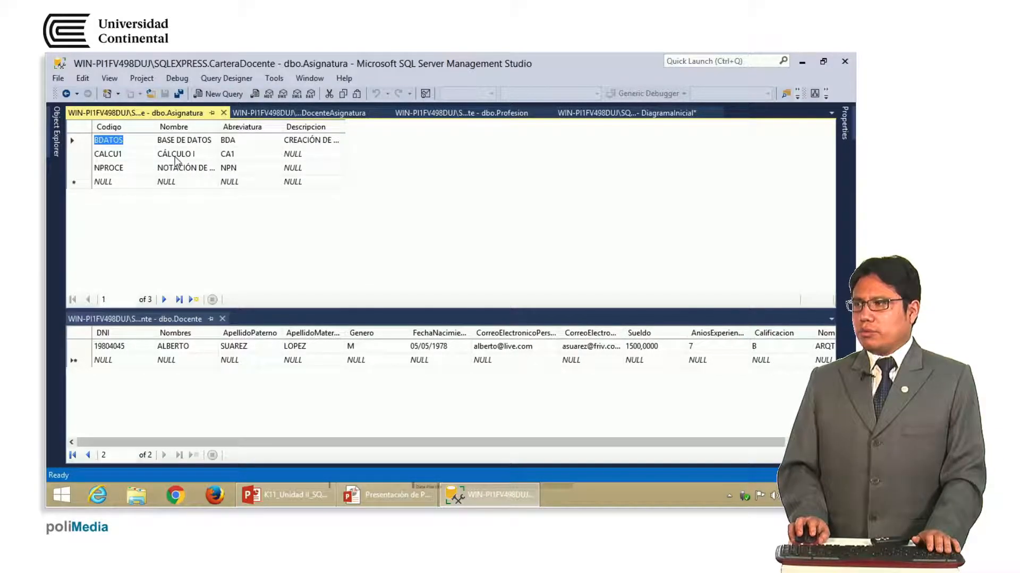
Copy the CALCU1 course code from the Asignatura grid
{"action": "left_click", "coordinate": [130, 158]}
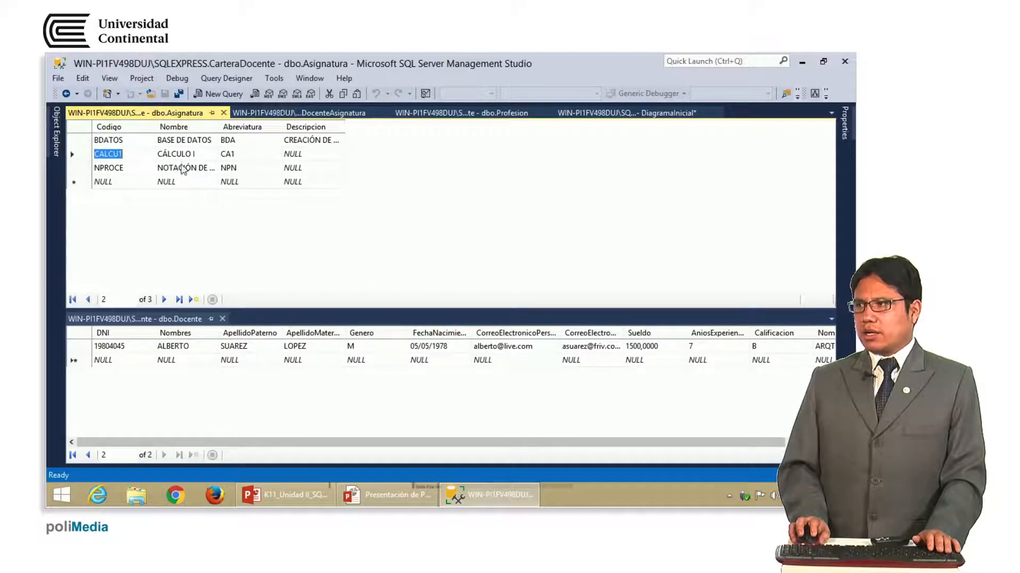
{"action": "right_click", "coordinate": [113, 153]}
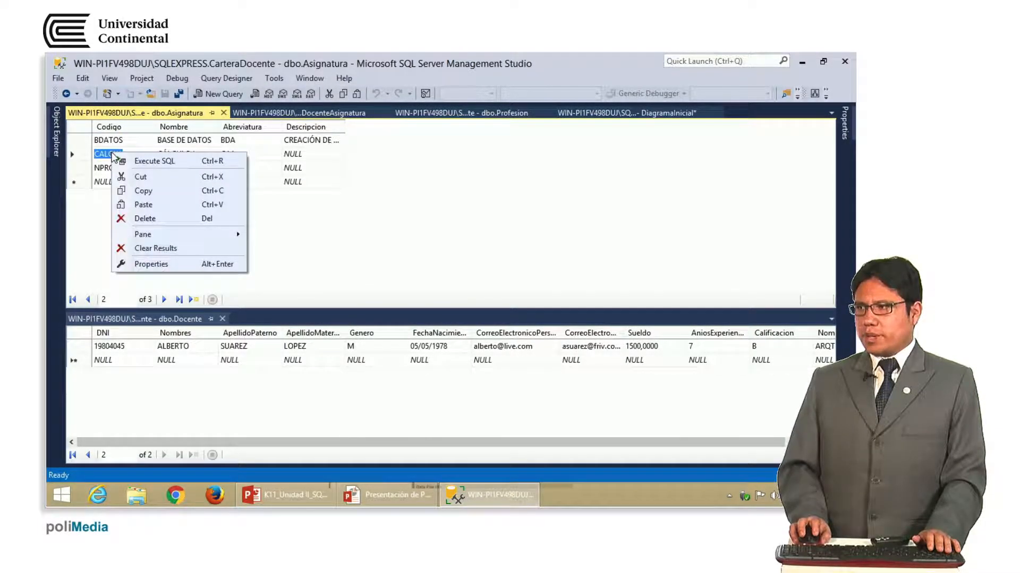
{"action": "left_click", "coordinate": [141, 192]}
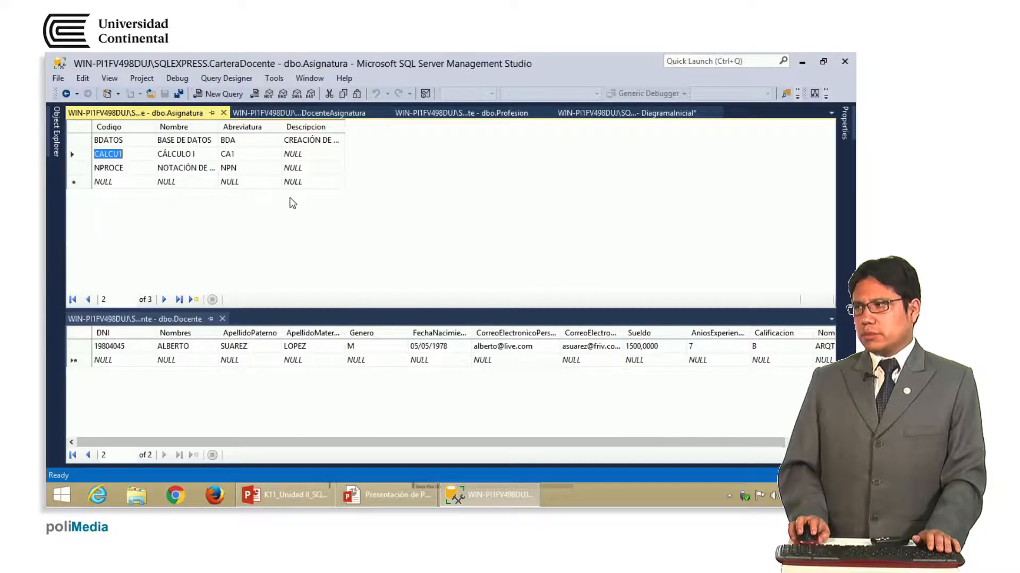
{"action": "left_click", "coordinate": [333, 113]}
{"action": "double_click", "coordinate": [131, 139]}
{"action": "key", "text": "ctrl+v"}
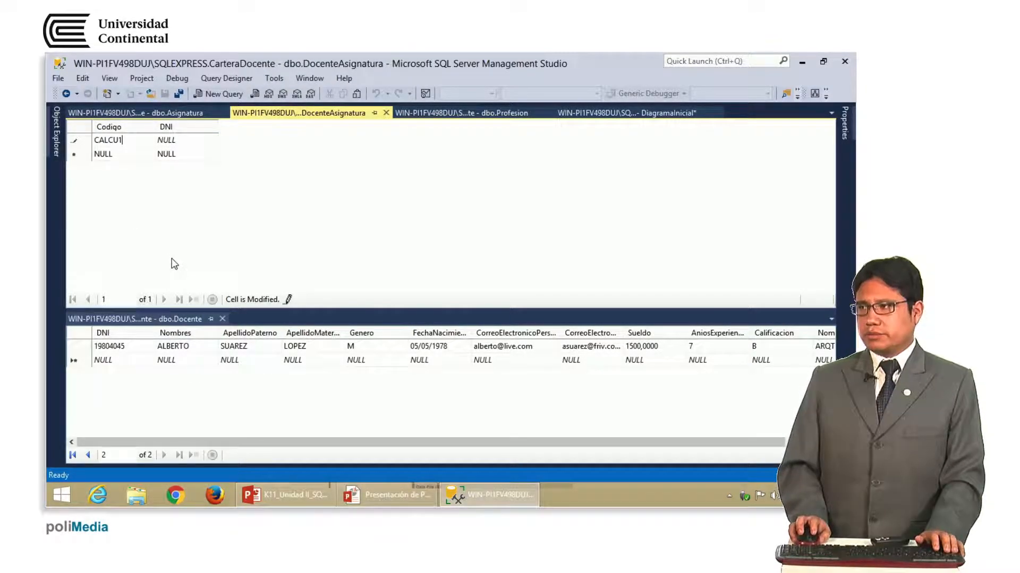
{"action": "key", "text": "Tab"}
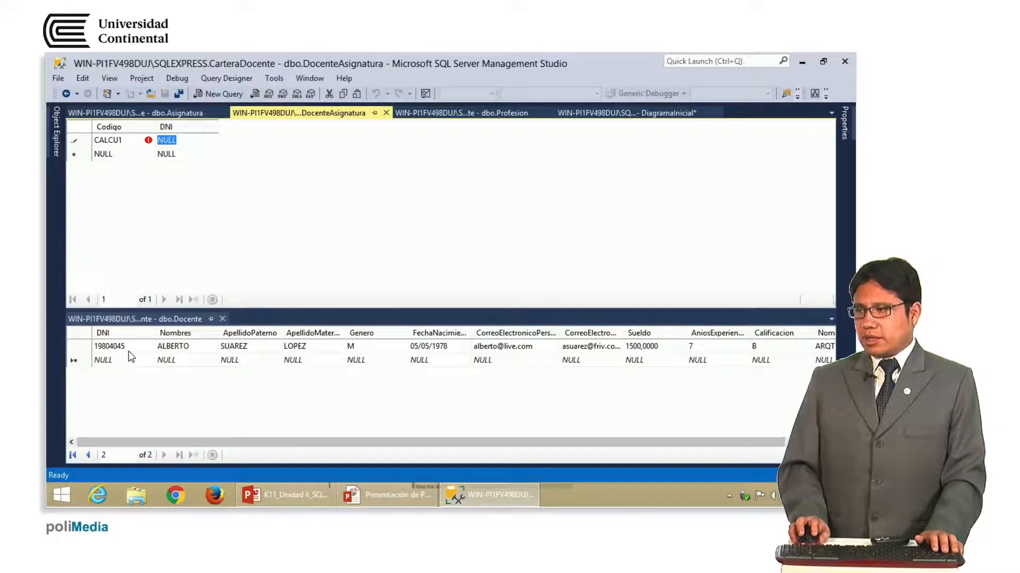
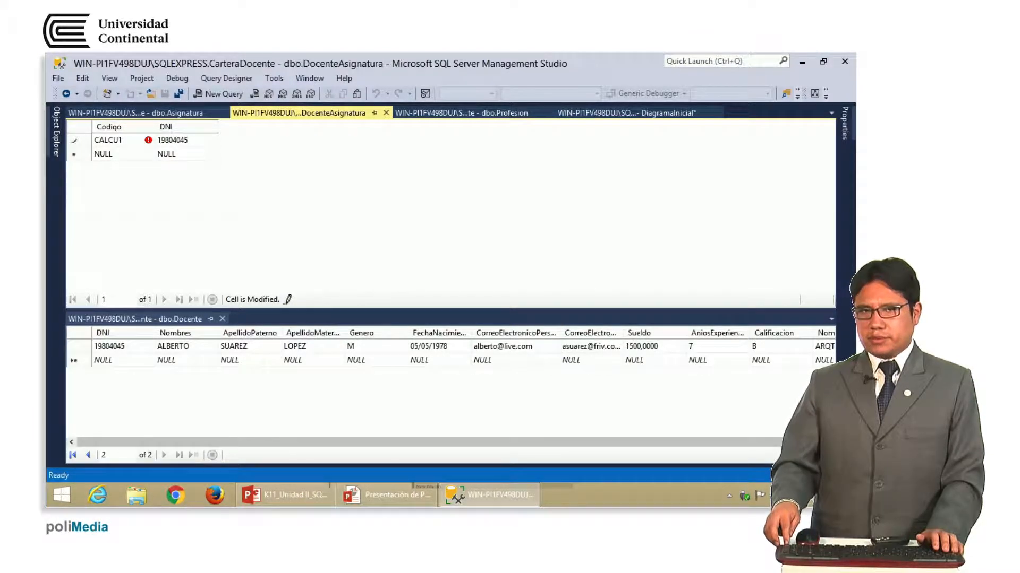
{"action": "key", "text": "ctrl+BackSpace"}
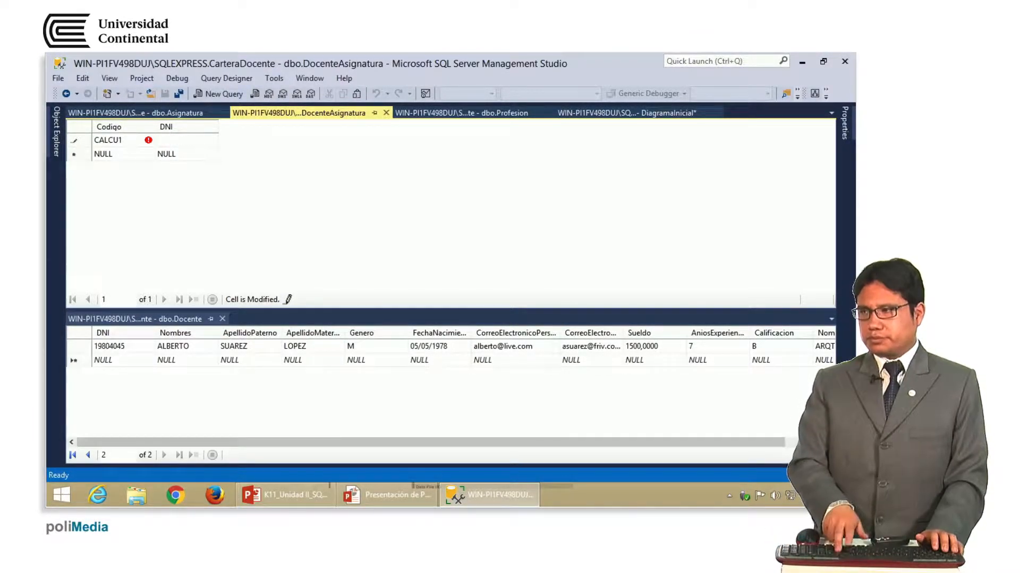
{"action": "key", "text": "Return"}
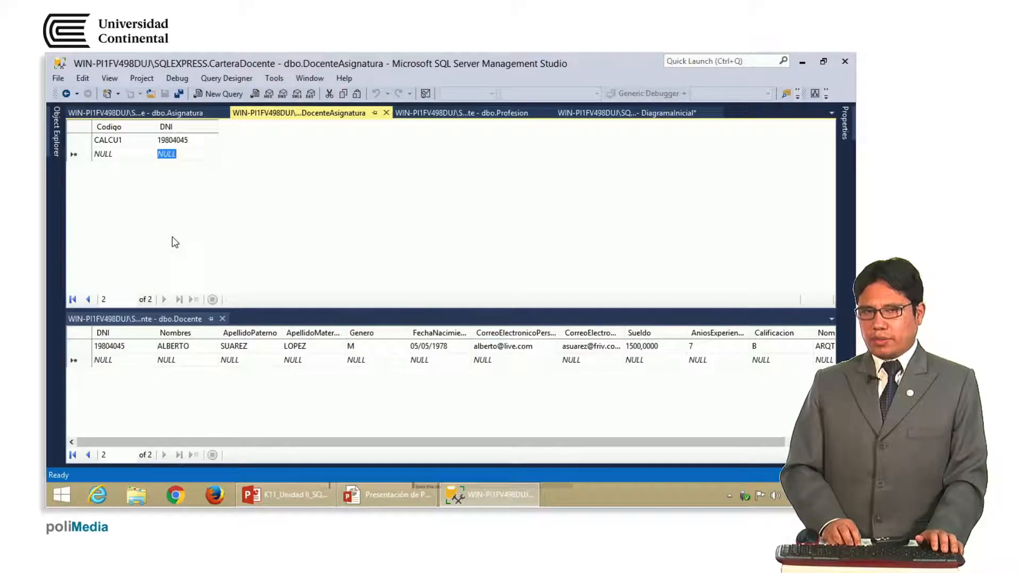
Go back to the CALCU1 row's DNI cell and delete its last digit
{"action": "key", "text": "Up"}
{"action": "key", "text": "Right"}
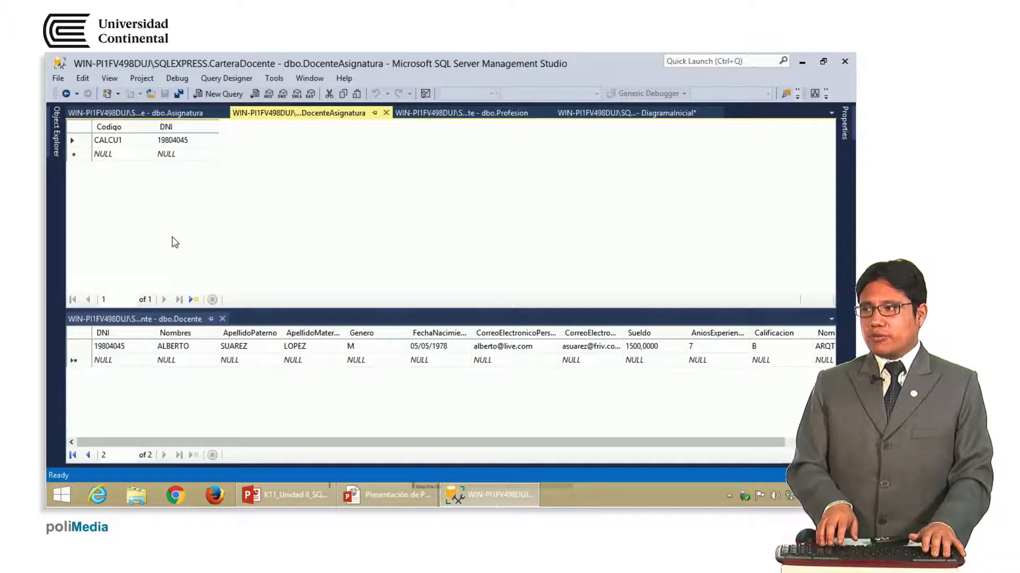
{"action": "key", "text": "BackSpace"}
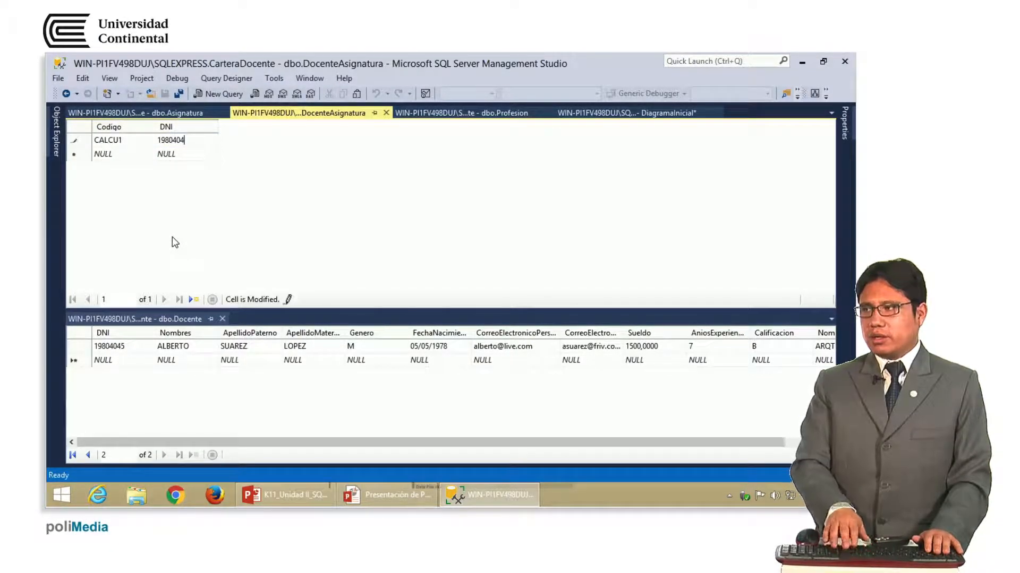
{"action": "type", "text": "9"}
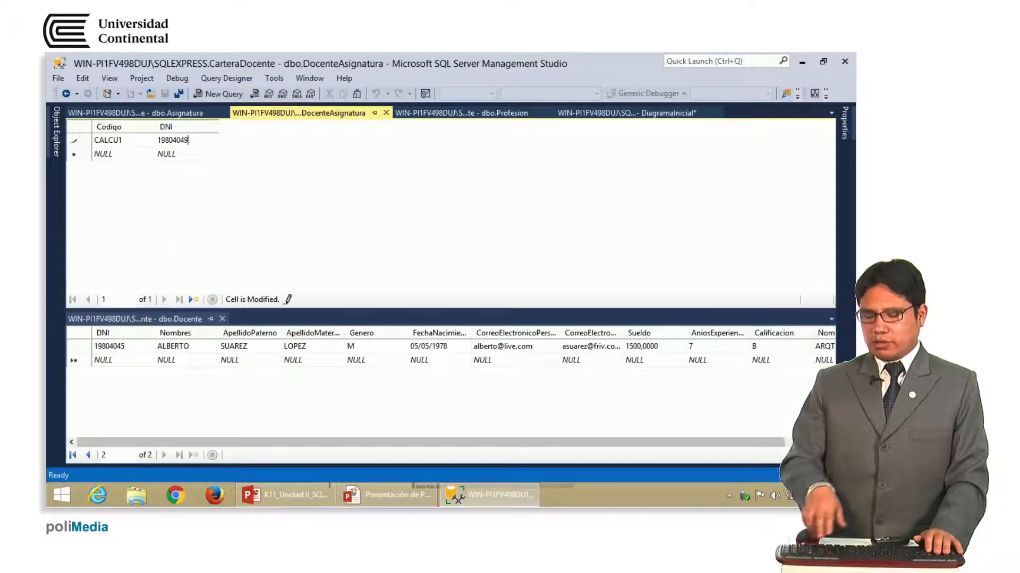
{"action": "key", "text": "Return"}
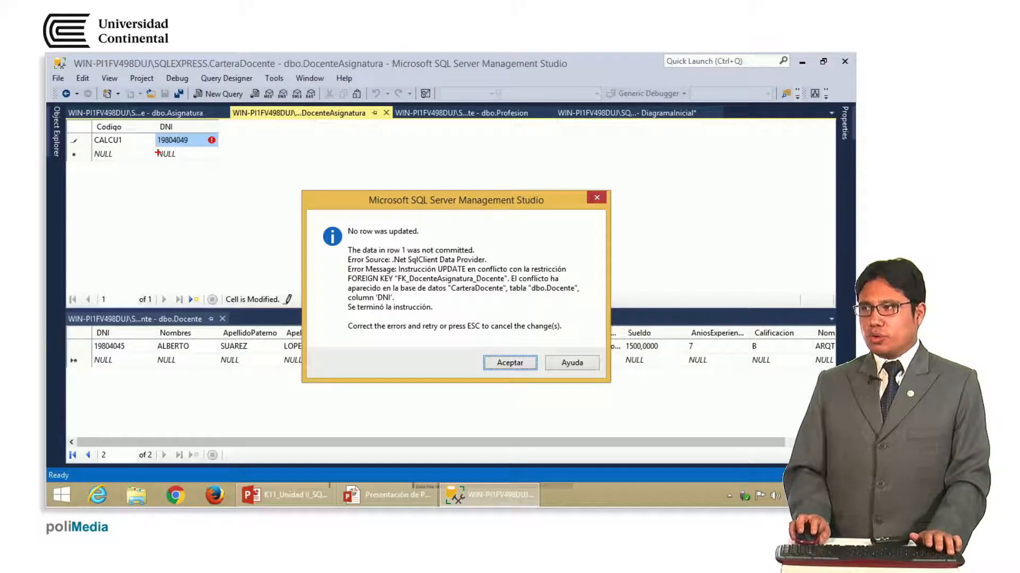
{"action": "mouse_move", "coordinate": [150, 136]}
{"action": "left_mouse_down"}
{"action": "mouse_move", "coordinate": [199, 130]}
{"action": "mouse_move", "coordinate": [101, 378]}
{"action": "mouse_move", "coordinate": [127, 340]}
{"action": "left_mouse_up"}
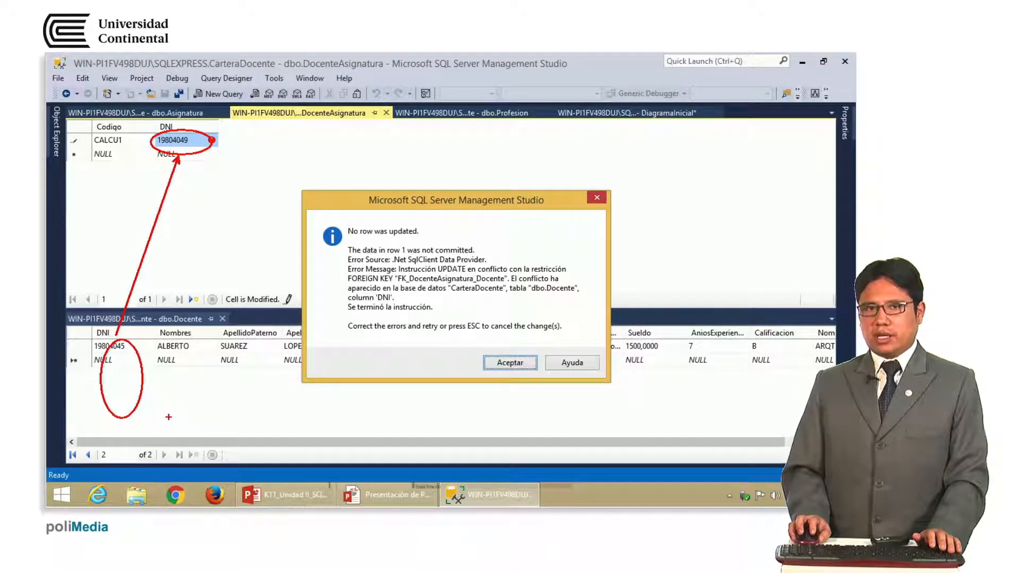
{"action": "left_click", "coordinate": [509, 366]}
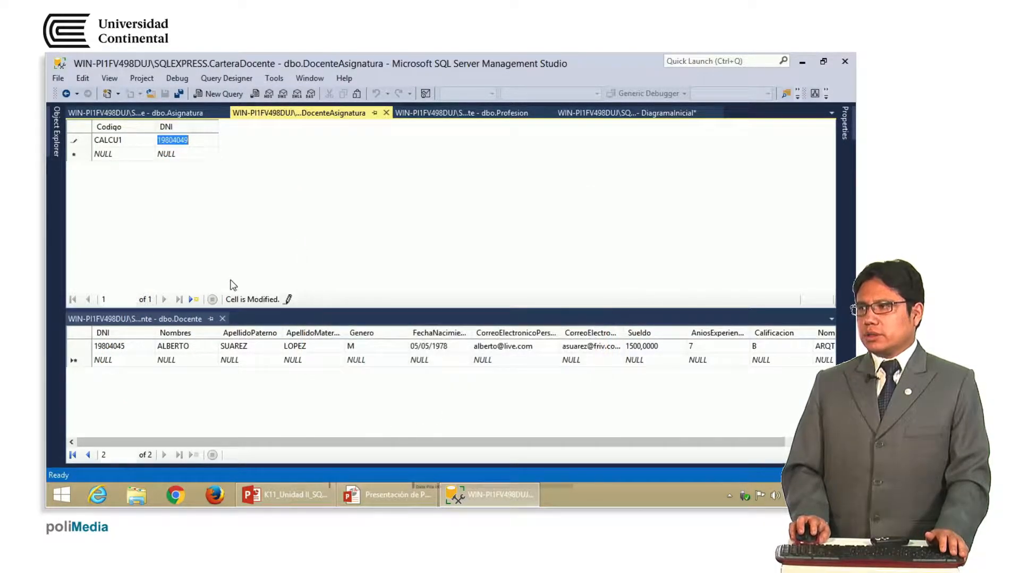
{"action": "left_click", "coordinate": [202, 144]}
{"action": "key", "text": "BackSpace"}
{"action": "type", "text": "5"}
{"action": "key", "text": "Return"}
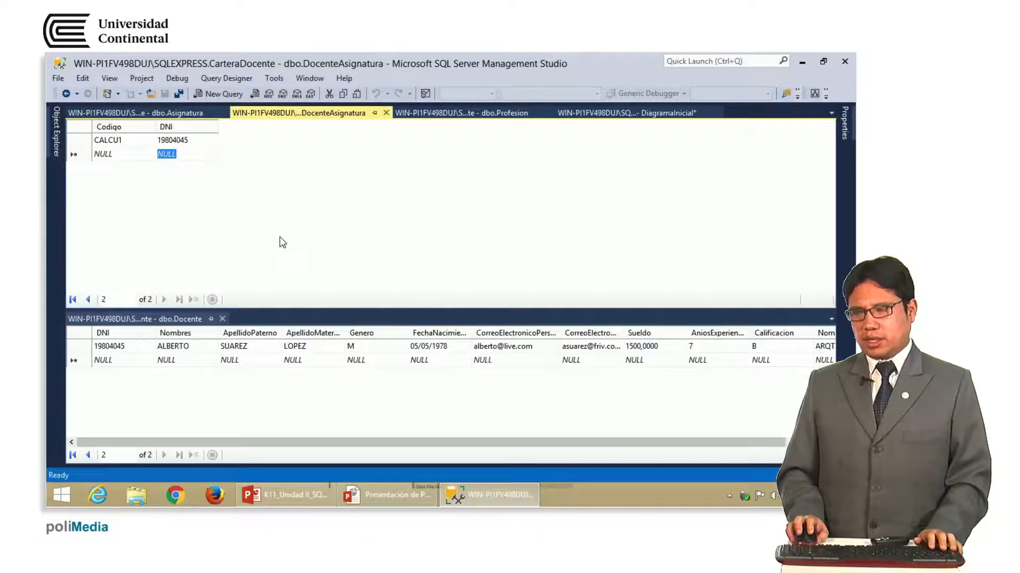
Copy the NPROCE course code from the Asignatura rows
{"action": "left_click", "coordinate": [112, 155]}
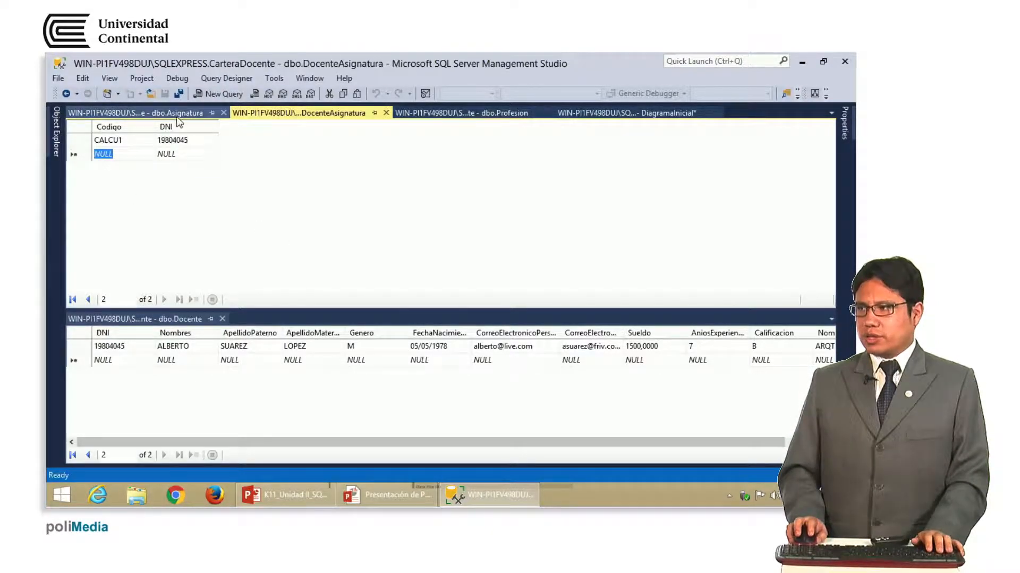
{"action": "mouse_move", "coordinate": [189, 123]}
{"action": "left_mouse_down"}
{"action": "mouse_move", "coordinate": [234, 223]}
{"action": "mouse_move", "coordinate": [294, 311]}
{"action": "left_mouse_up"}
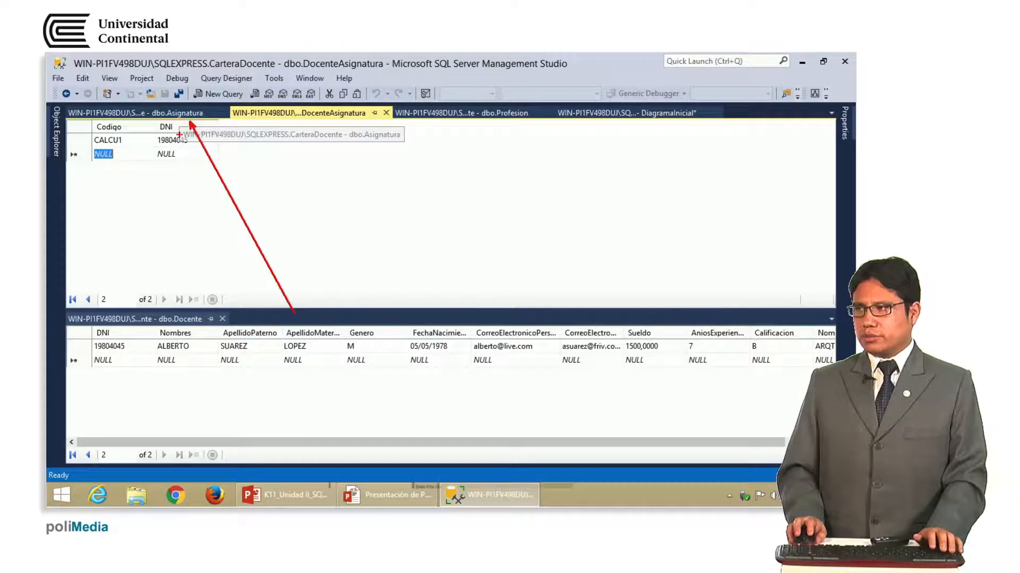
{"action": "left_click_drag", "start_coordinate": [150, 100], "coordinate": [191, 114]}
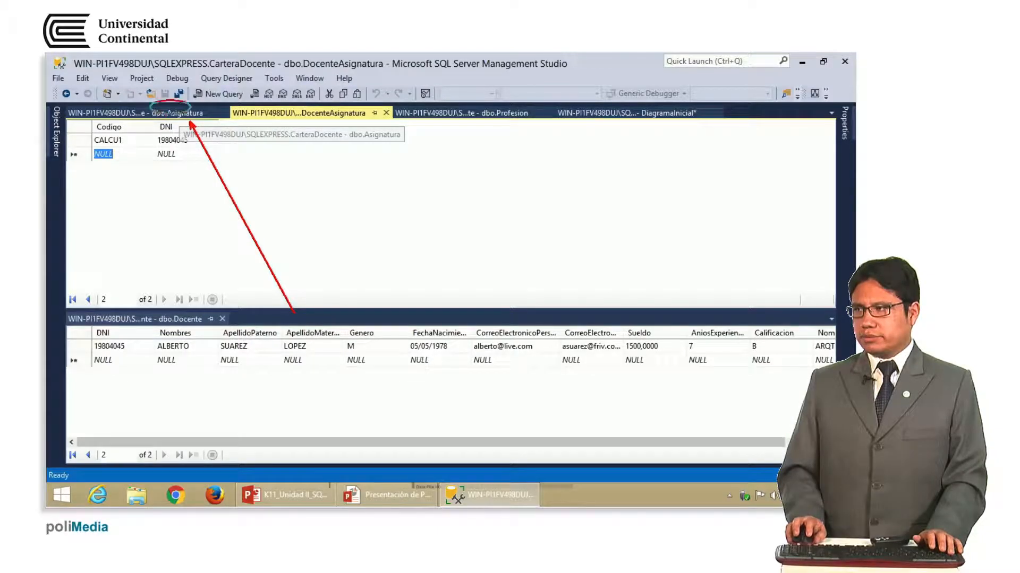
{"action": "left_click", "coordinate": [189, 113]}
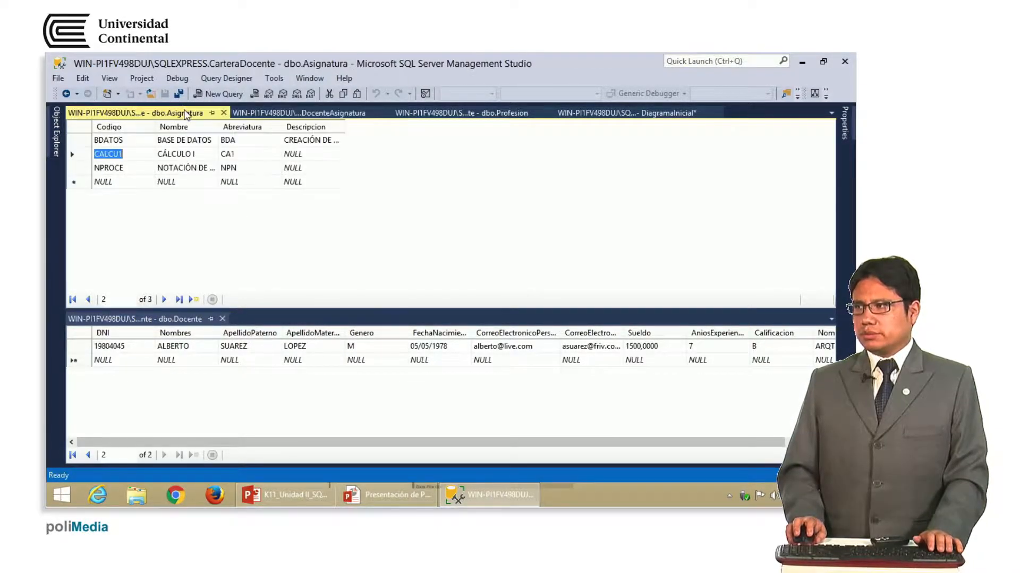
{"action": "left_click", "coordinate": [123, 169]}
{"action": "right_click", "coordinate": [110, 170]}
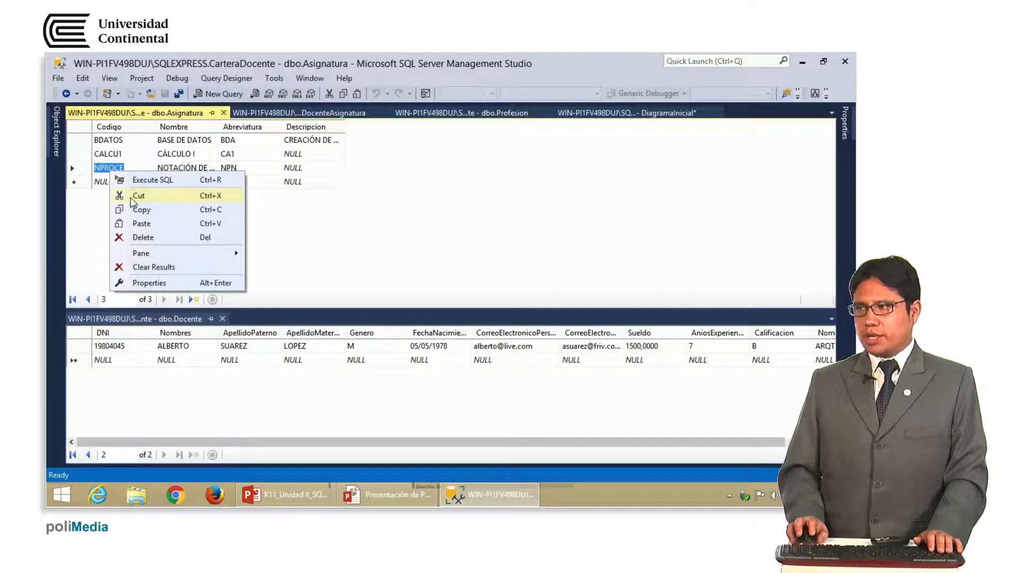
{"action": "left_click", "coordinate": [141, 208]}
{"action": "left_click_drag", "start_coordinate": [293, 97], "coordinate": [369, 124]}
{"action": "key", "text": "Escape"}
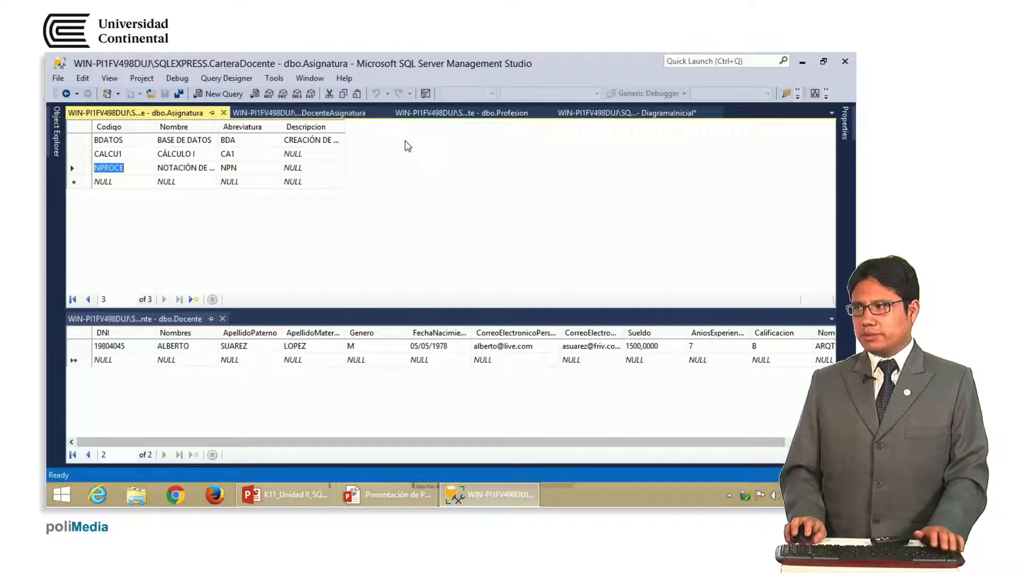
{"action": "left_click", "coordinate": [348, 121]}
{"action": "key", "text": "ctrl+v"}
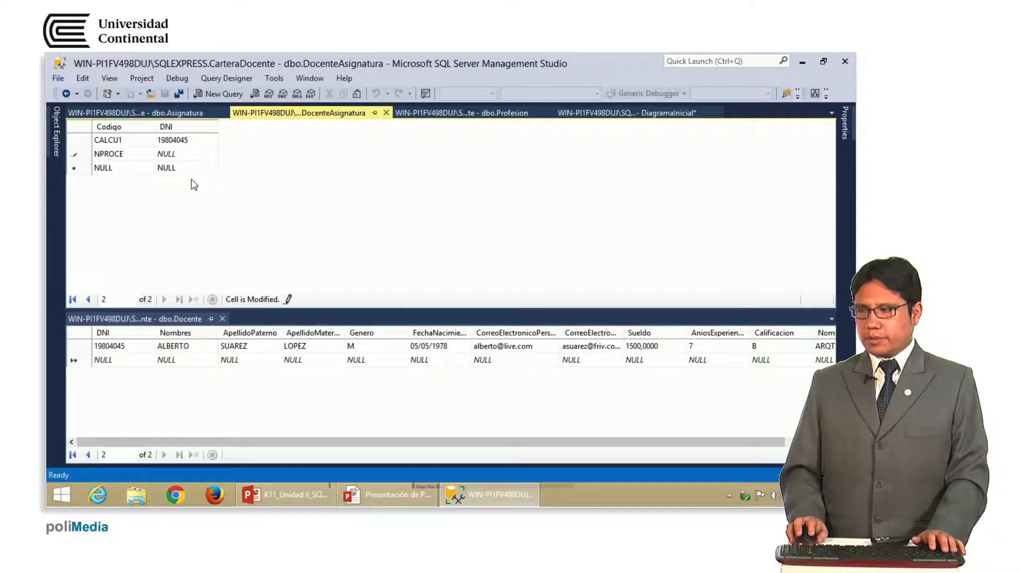
{"action": "key", "text": "Tab"}
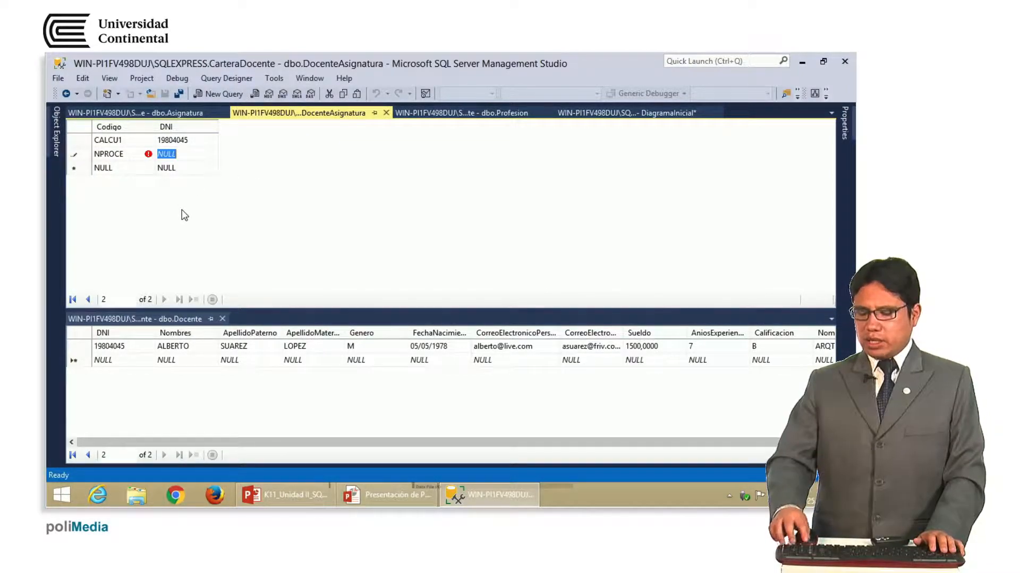
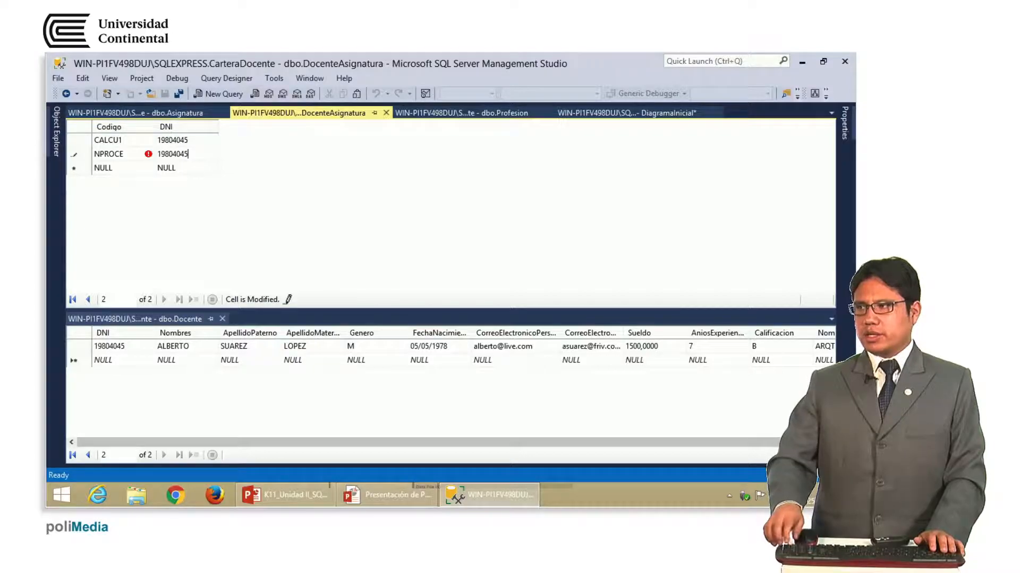
{"action": "key", "text": "Return"}
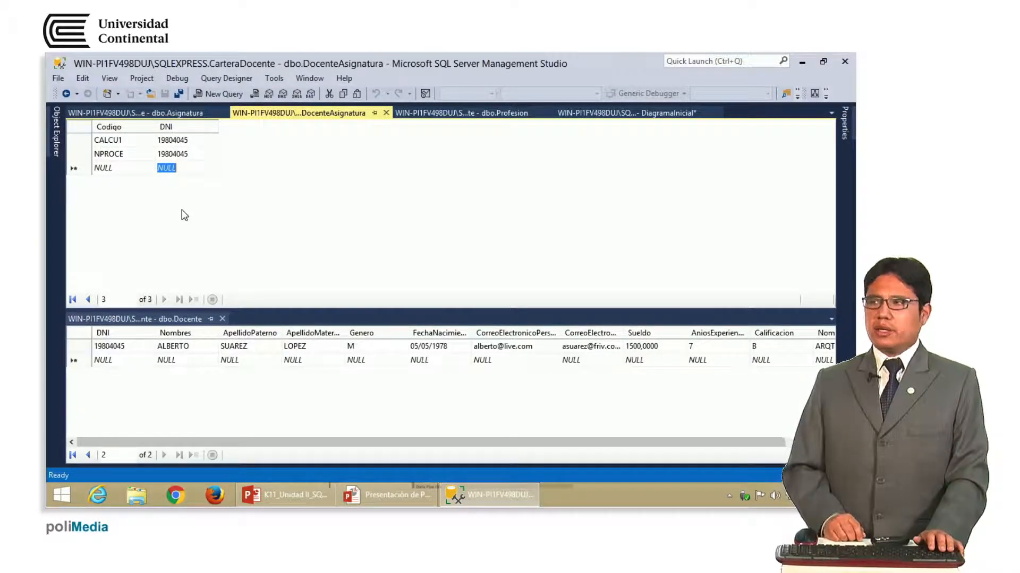
{"action": "left_click", "coordinate": [189, 142]}
{"action": "left_click", "coordinate": [193, 155]}
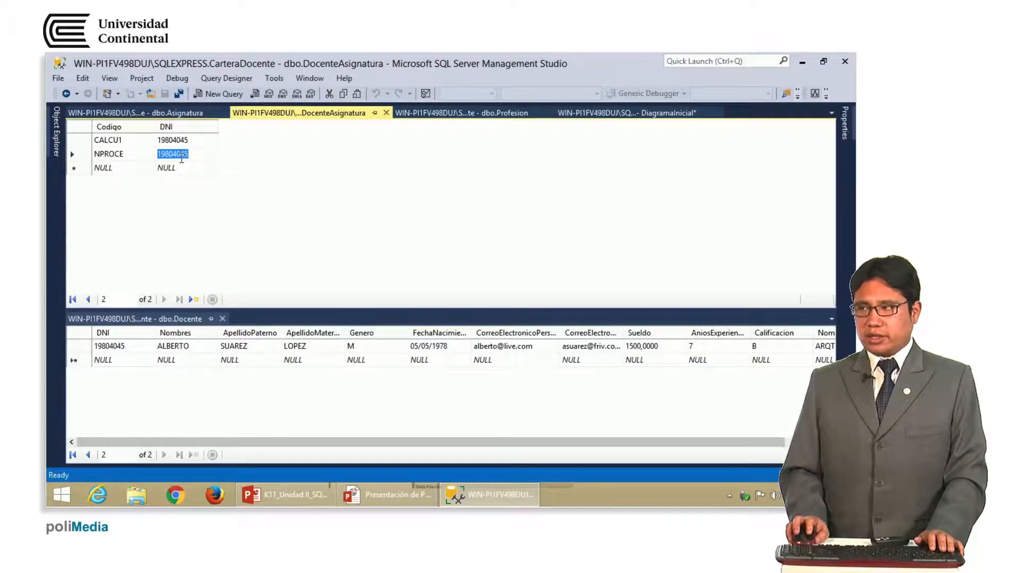
{"action": "left_click", "coordinate": [114, 141]}
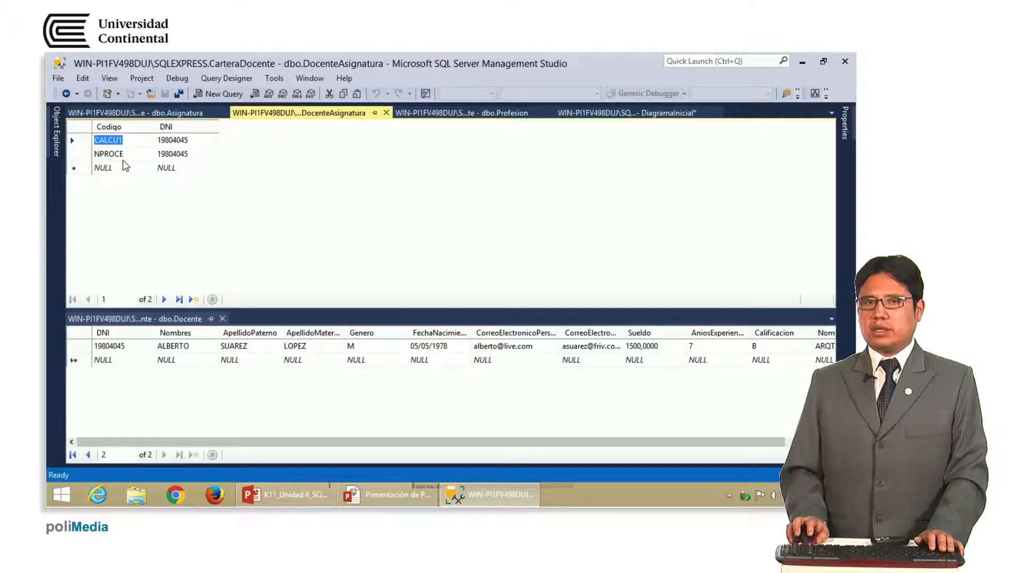
{"action": "left_click", "coordinate": [123, 159]}
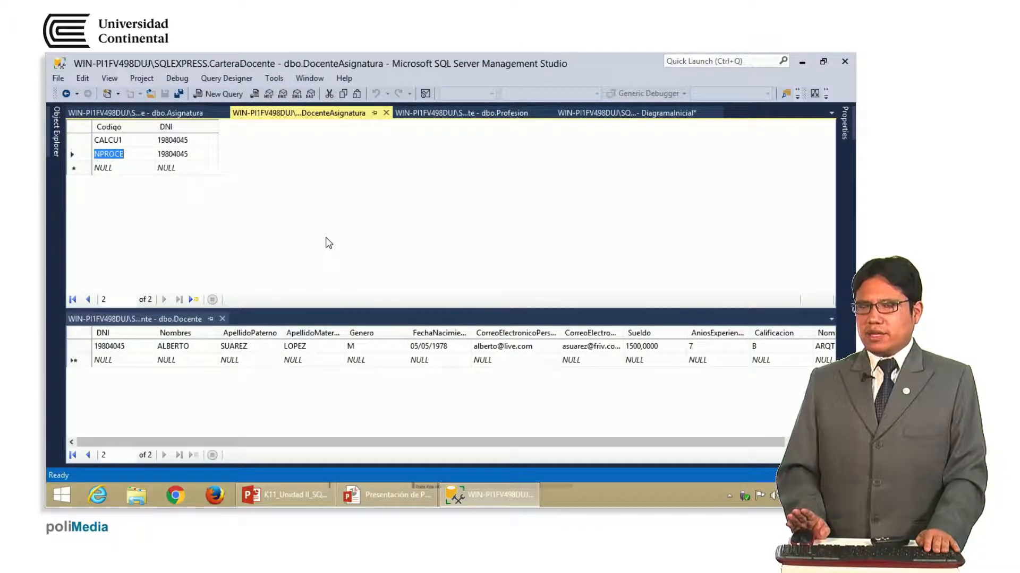
Close the Docente, Asignatura, DocenteAsignatura and old Profesion grids
{"action": "left_click", "coordinate": [222, 319]}
{"action": "left_click", "coordinate": [222, 113]}
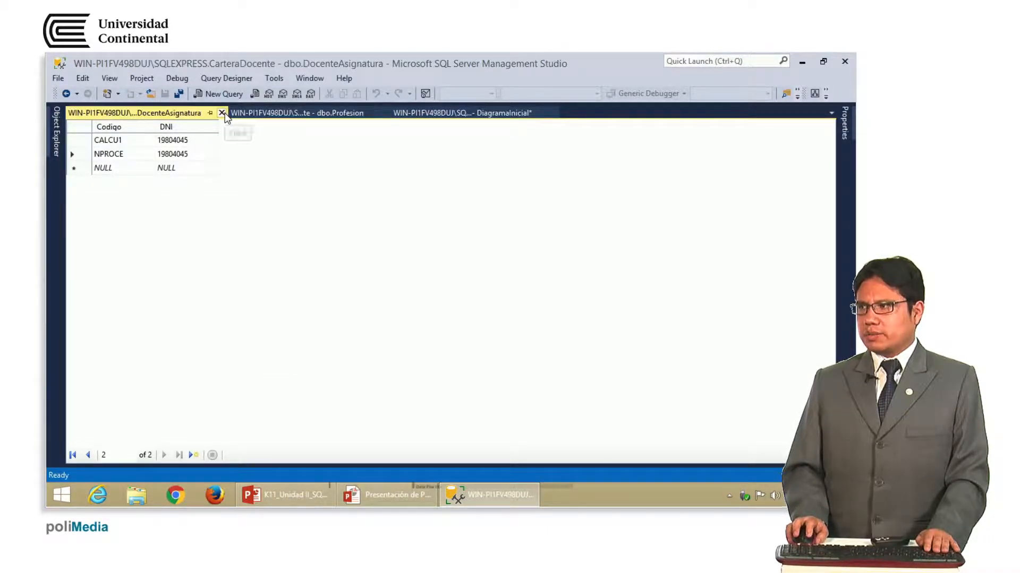
{"action": "left_click", "coordinate": [222, 113]}
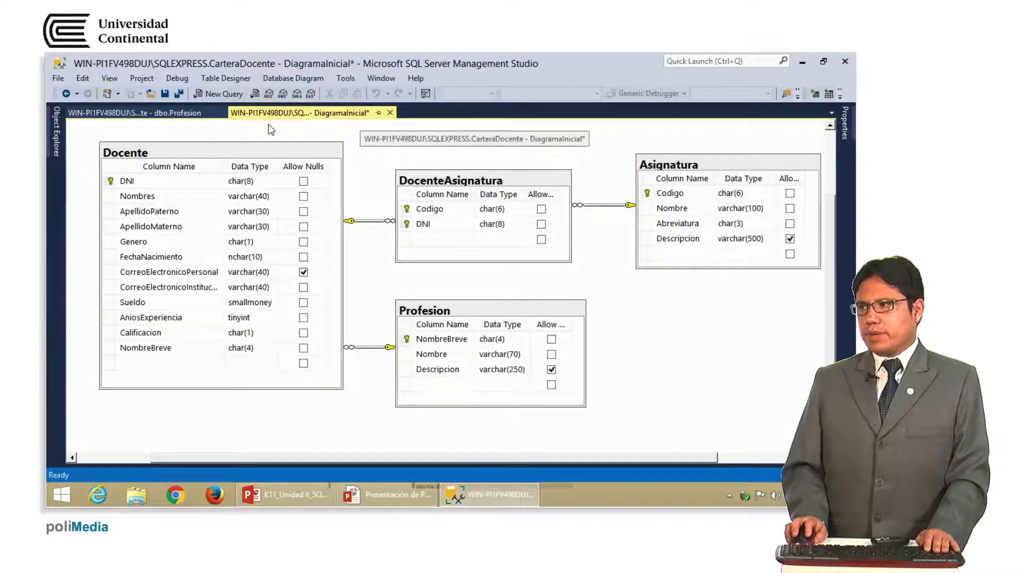
{"action": "left_click", "coordinate": [213, 113]}
{"action": "left_click", "coordinate": [219, 113]}
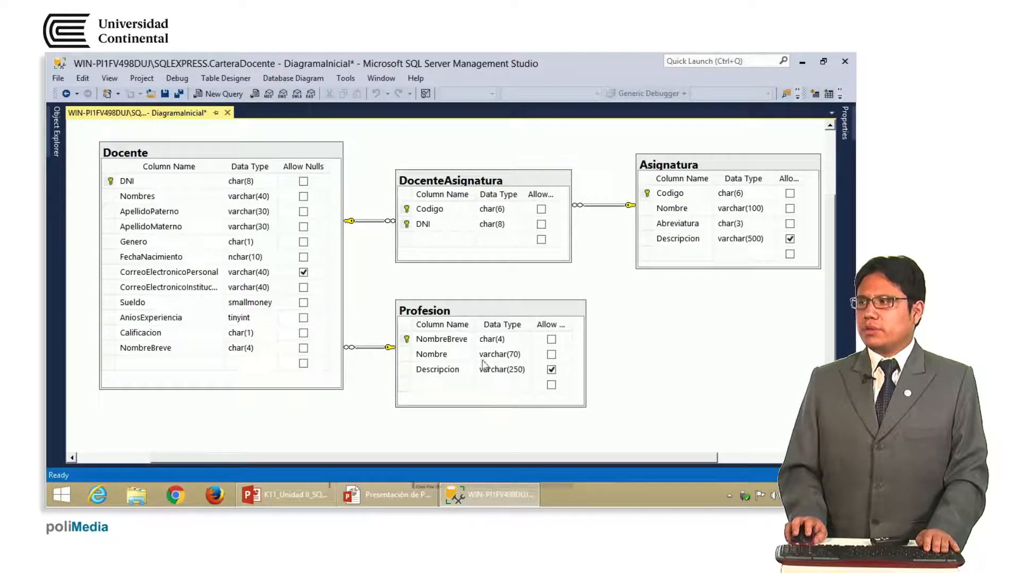
Pin Object Explorer and open dbo.Profesion's top 200 rows for editing
{"action": "left_click", "coordinate": [447, 309]}
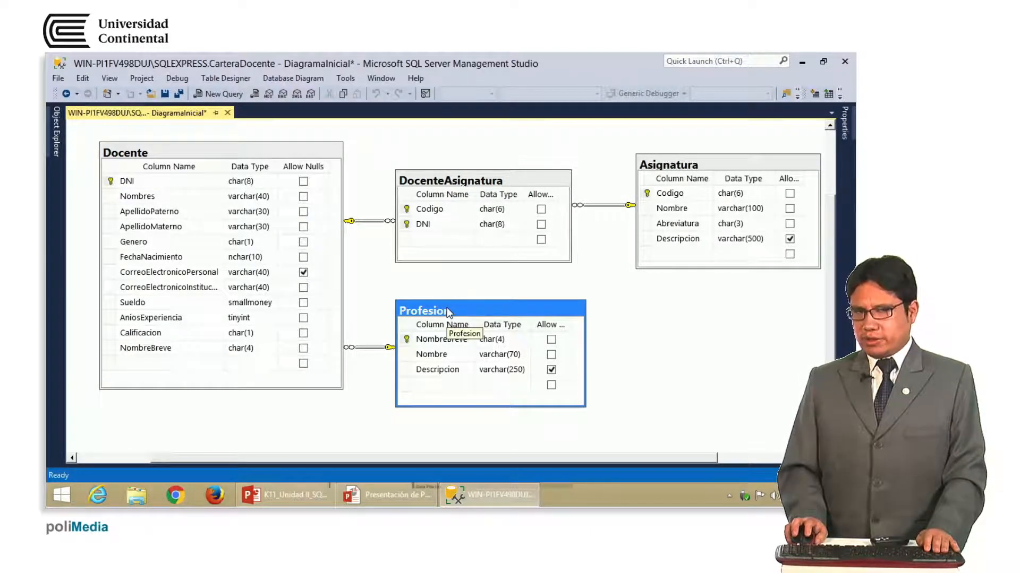
{"action": "left_click", "coordinate": [55, 132]}
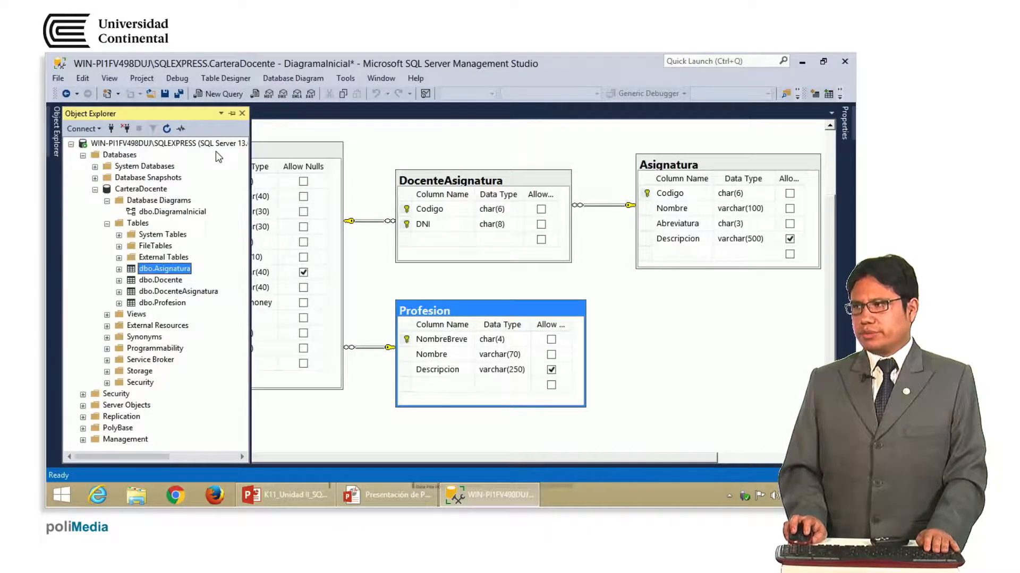
{"action": "left_click", "coordinate": [233, 113]}
{"action": "left_click_drag", "start_coordinate": [235, 191], "coordinate": [208, 212]}
{"action": "right_click", "coordinate": [169, 302]}
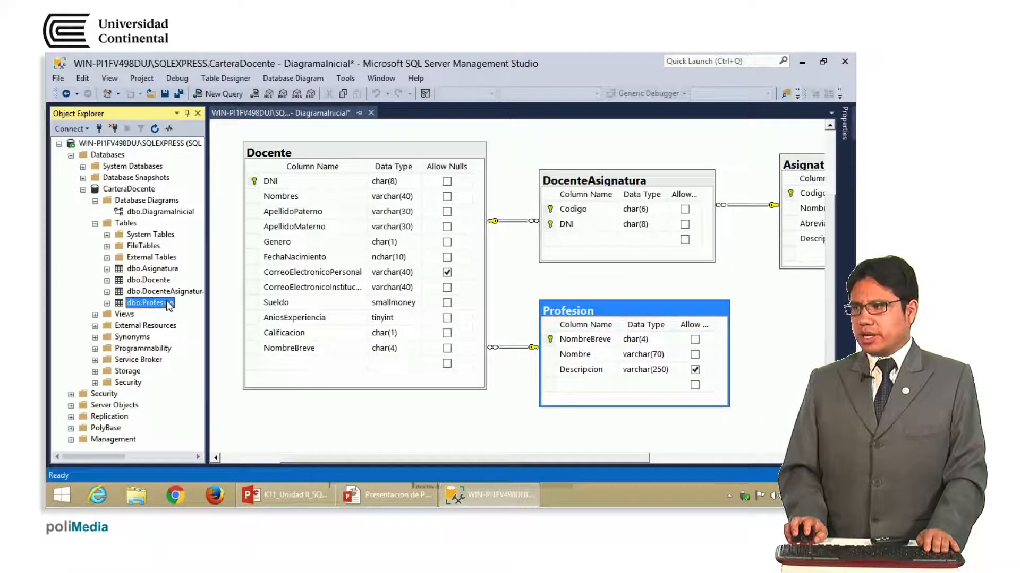
{"action": "left_click", "coordinate": [264, 228]}
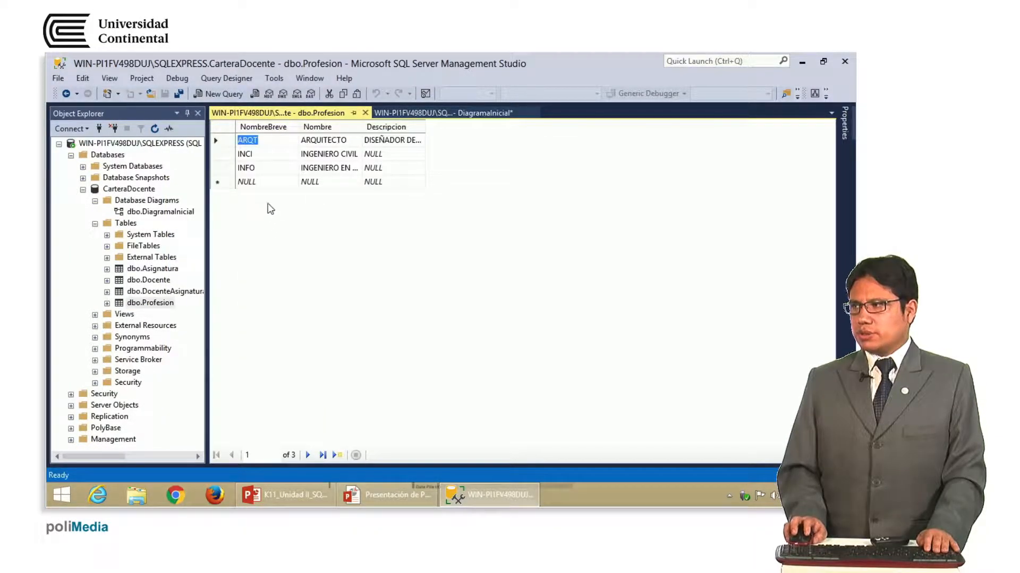
Review the ARQT, INCI and INFO codes and widen the Nombre column
{"action": "left_click", "coordinate": [260, 155]}
{"action": "left_click", "coordinate": [260, 168]}
{"action": "left_click", "coordinate": [267, 141]}
{"action": "left_click", "coordinate": [267, 155]}
{"action": "left_click", "coordinate": [267, 169]}
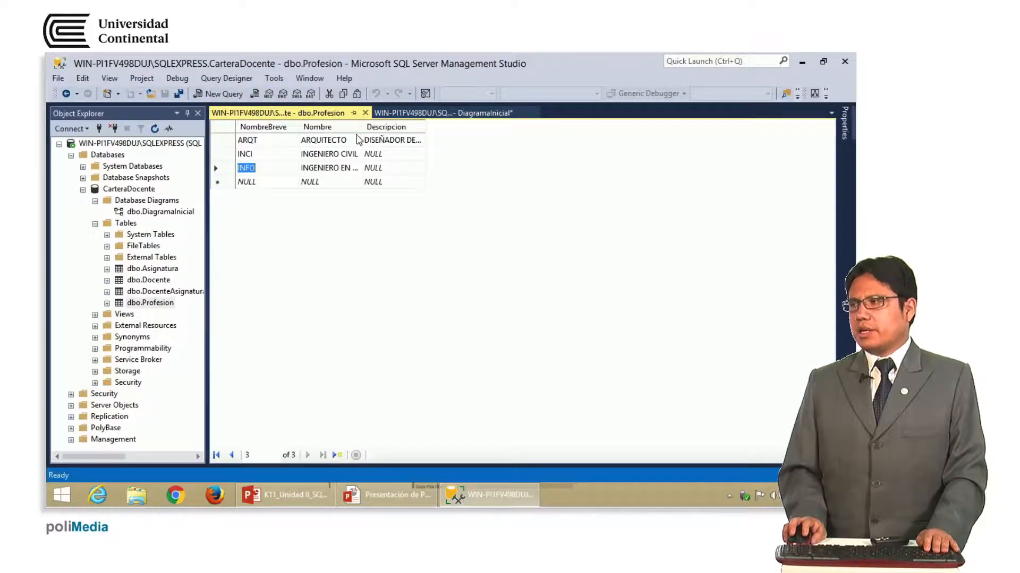
{"action": "left_click_drag", "start_coordinate": [358, 127], "coordinate": [450, 130]}
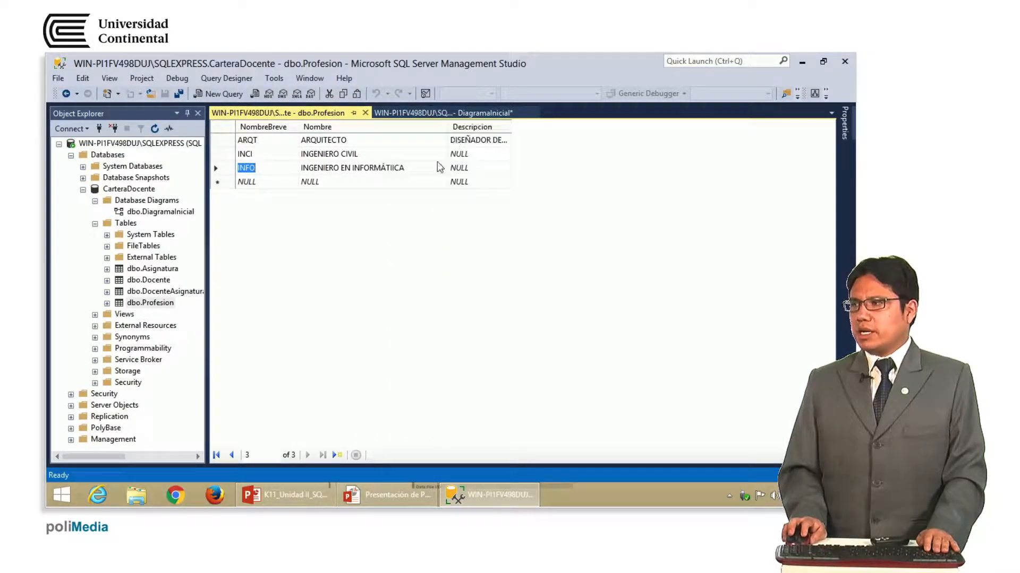
Delete the INCI (INGENIERO CIVIL) row and confirm the deletion
{"action": "left_click", "coordinate": [252, 155]}
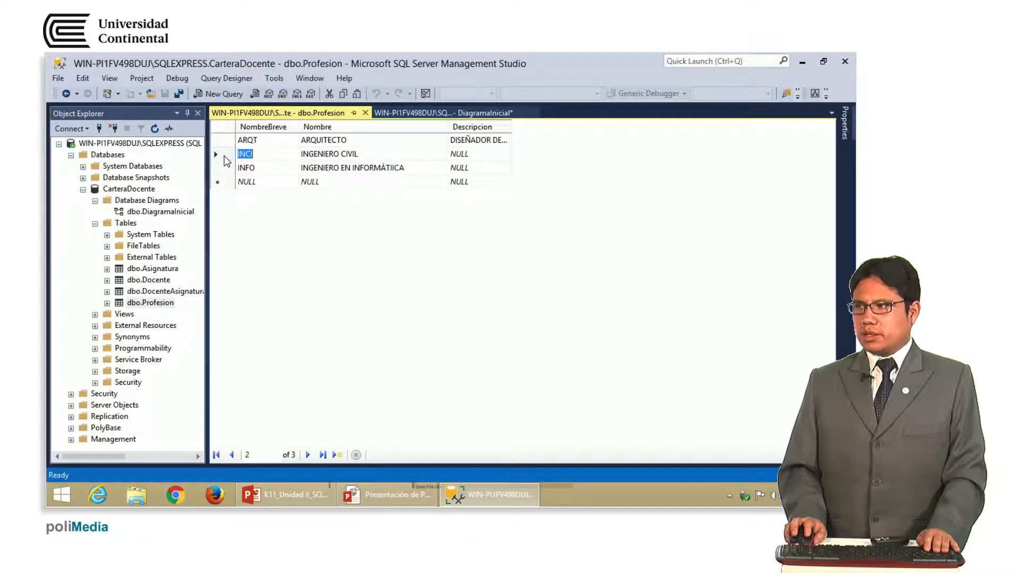
{"action": "left_click", "coordinate": [226, 154]}
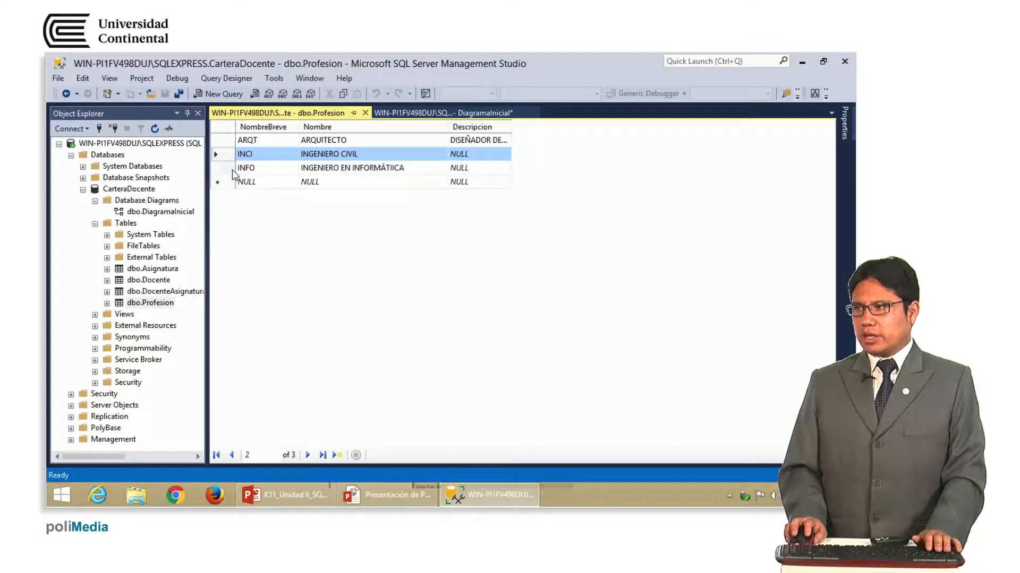
{"action": "right_click", "coordinate": [224, 157]}
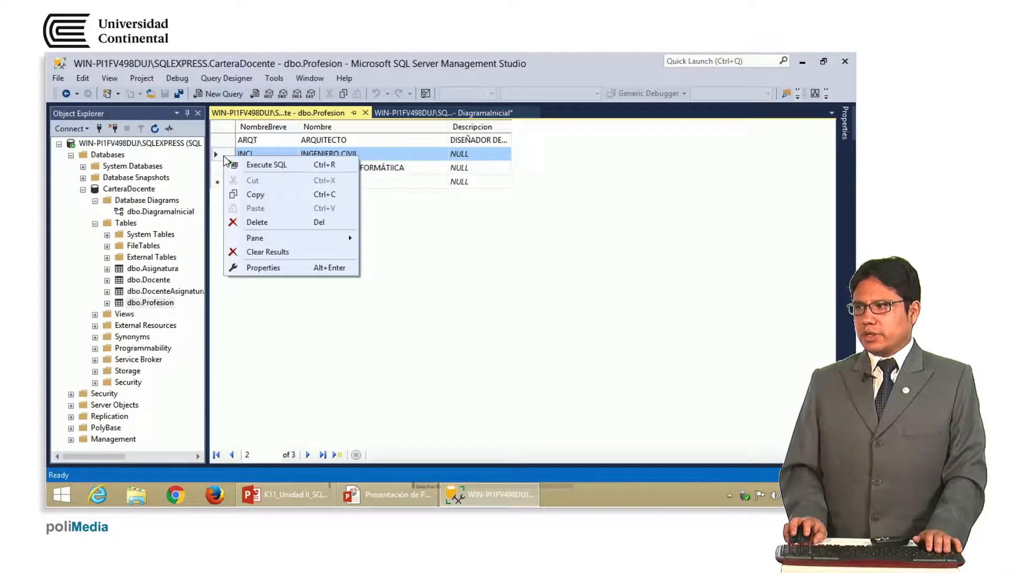
{"action": "left_click", "coordinate": [257, 222]}
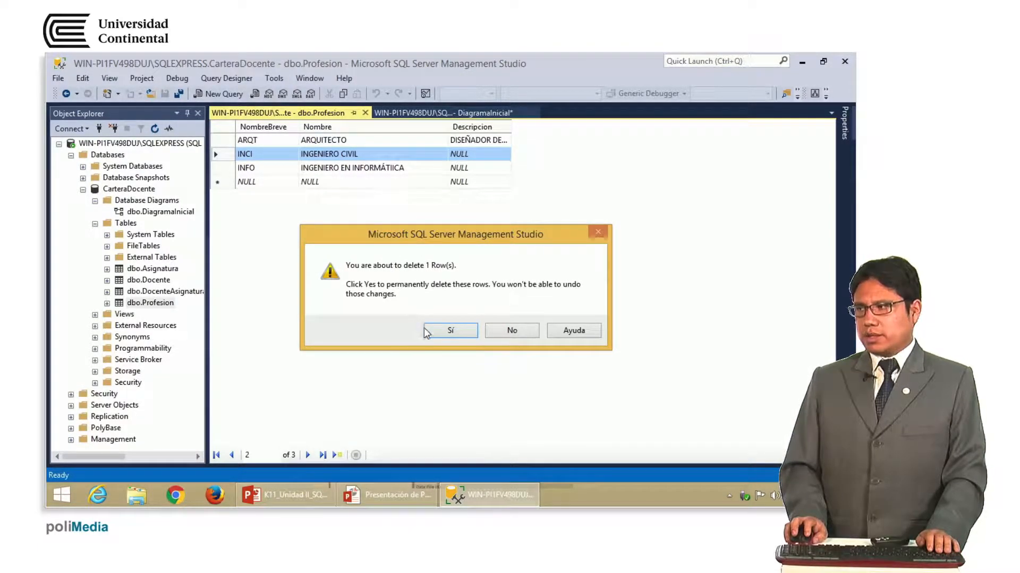
{"action": "left_click", "coordinate": [440, 333]}
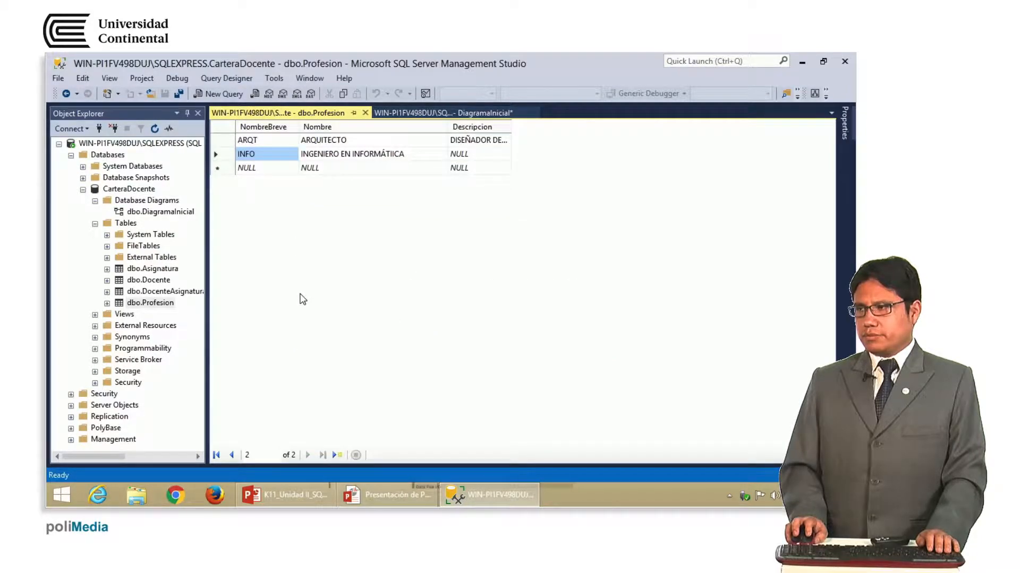
Delete the INFO row and confirm the deletion
{"action": "left_click", "coordinate": [225, 158]}
{"action": "right_click", "coordinate": [225, 158]}
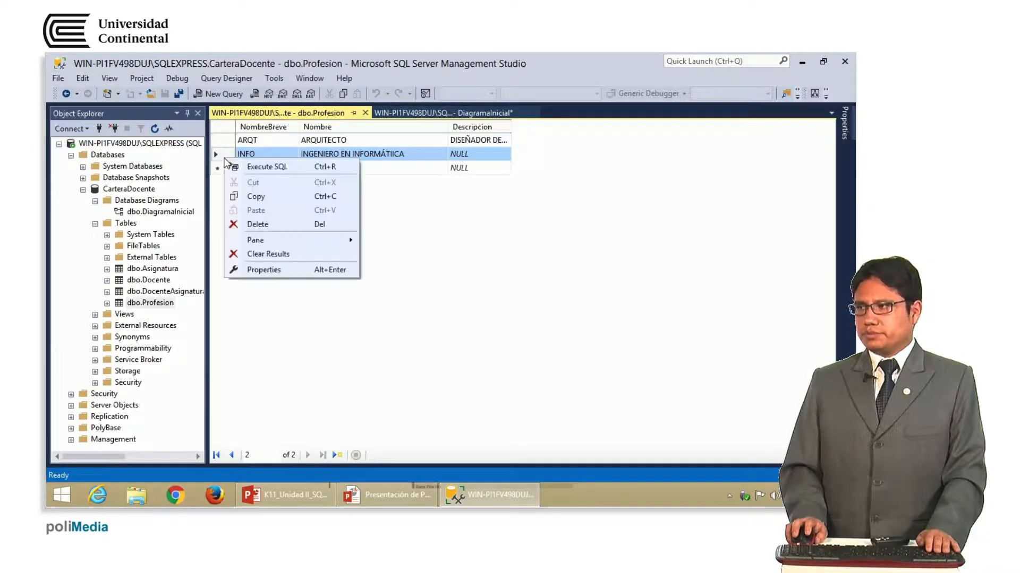
{"action": "left_click", "coordinate": [264, 224]}
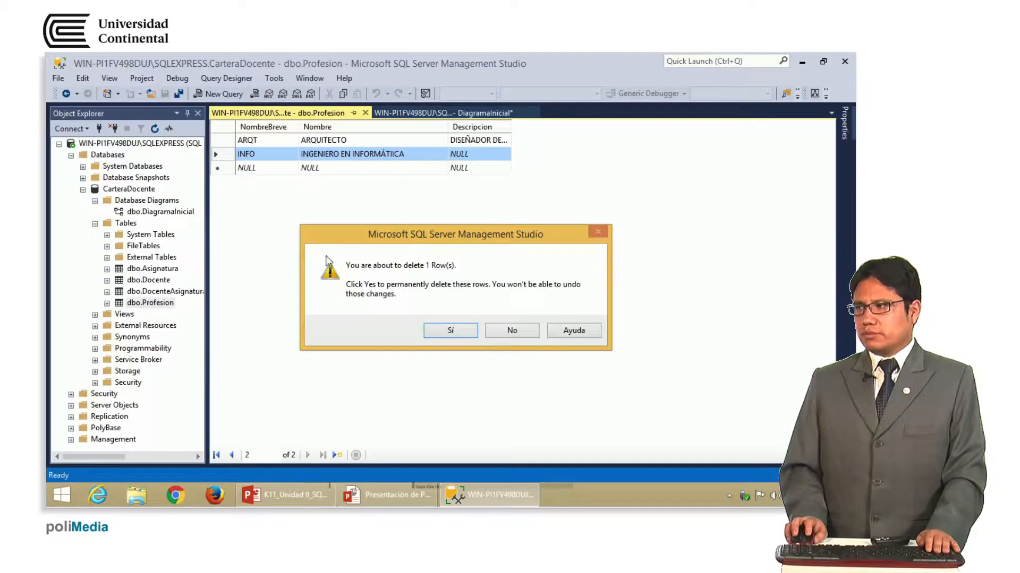
{"action": "left_click", "coordinate": [437, 328]}
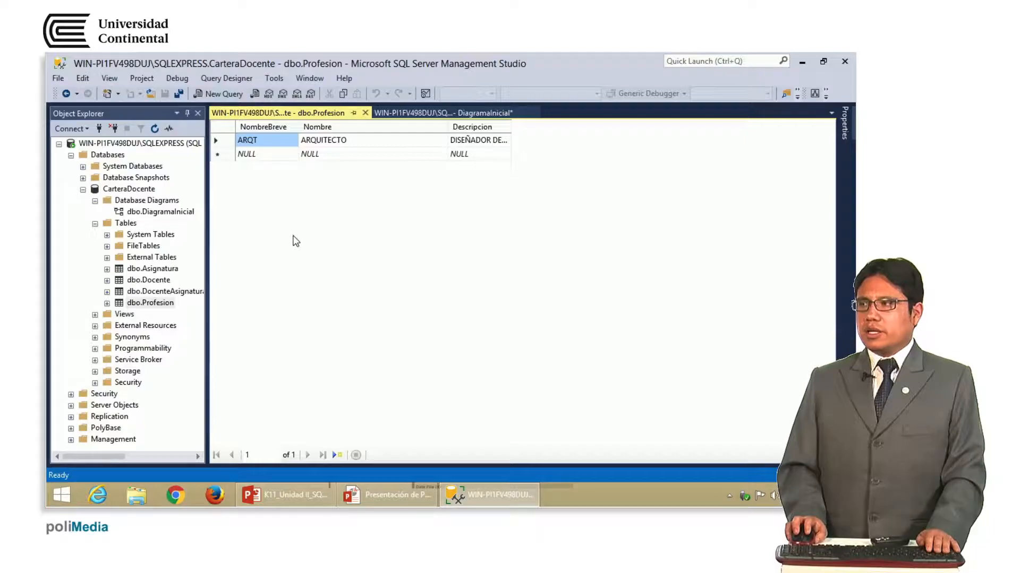
{"action": "right_click", "coordinate": [226, 140]}
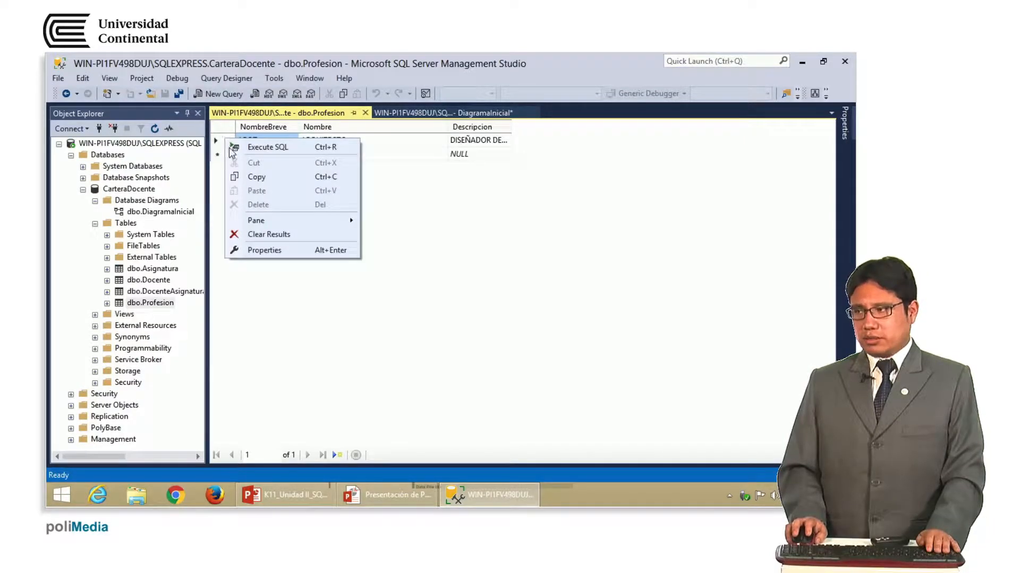
{"action": "left_click", "coordinate": [422, 189]}
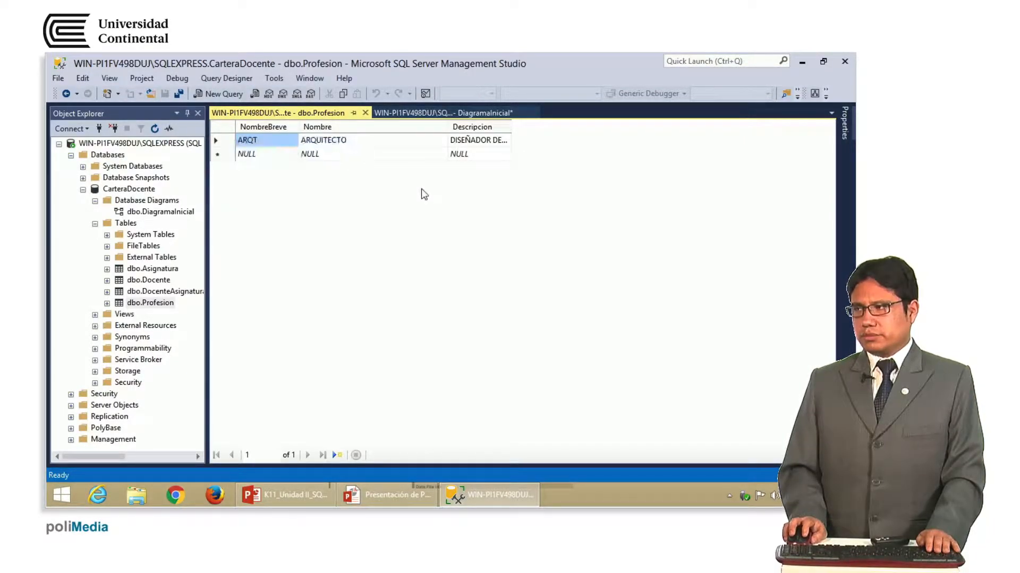
{"action": "left_click", "coordinate": [221, 140]}
{"action": "right_click", "coordinate": [221, 142]}
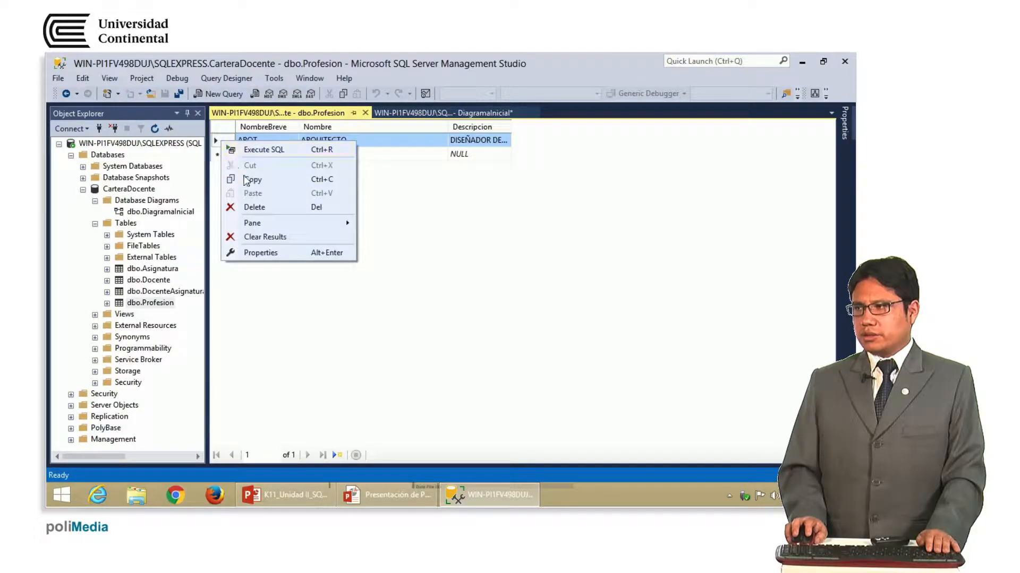
{"action": "left_click", "coordinate": [285, 209]}
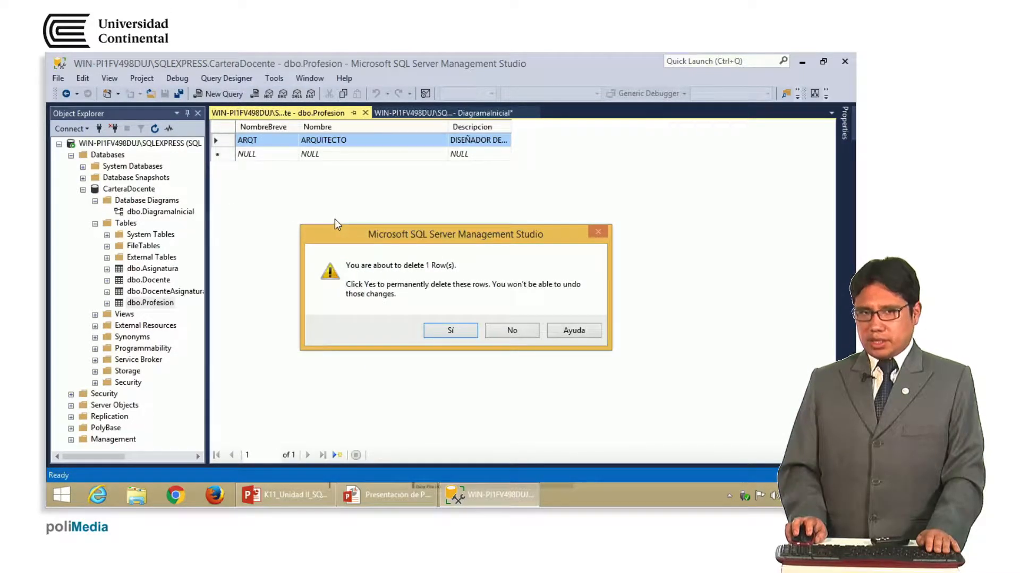
{"action": "left_click", "coordinate": [453, 333]}
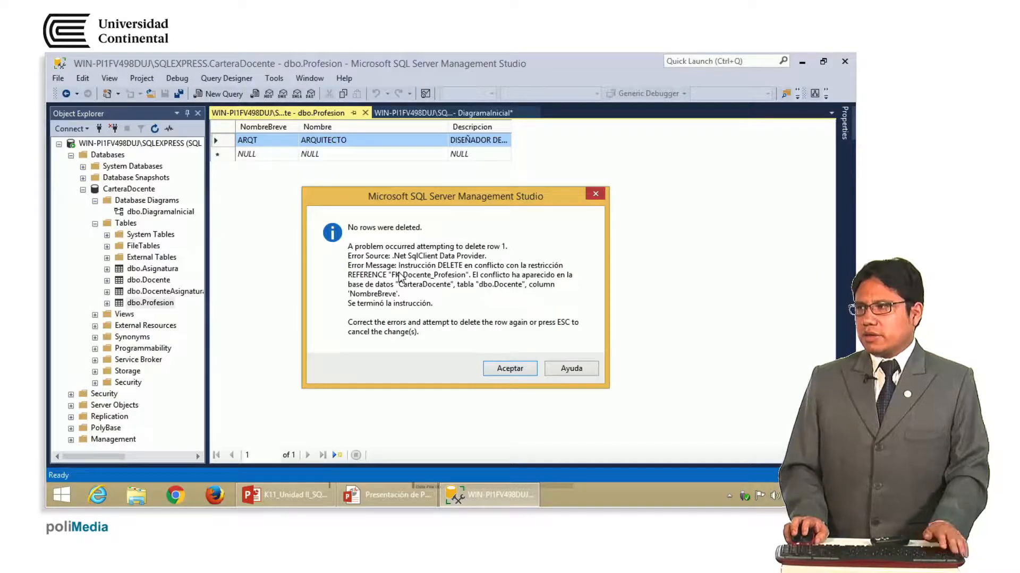
{"action": "key", "text": "Escape"}
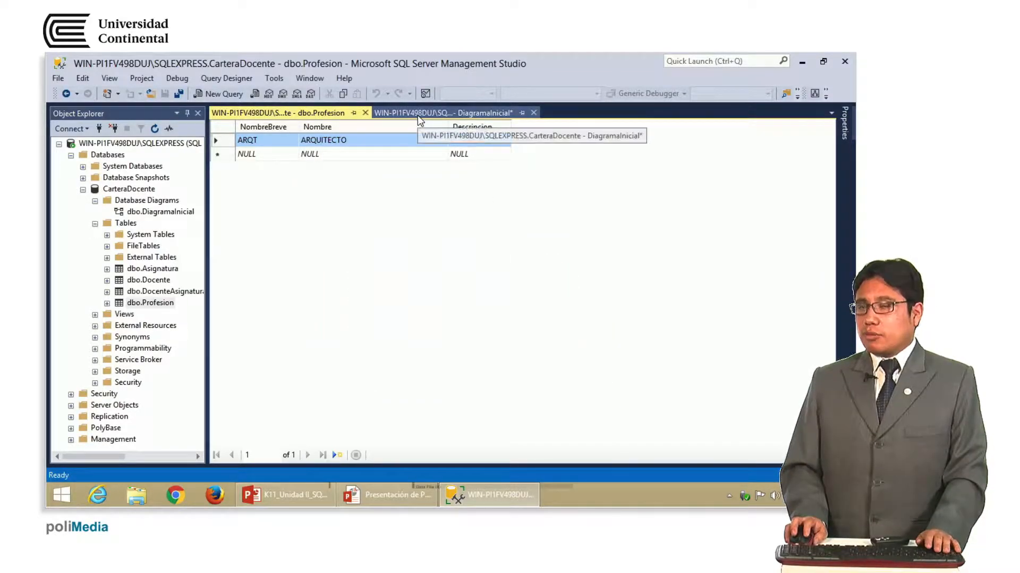